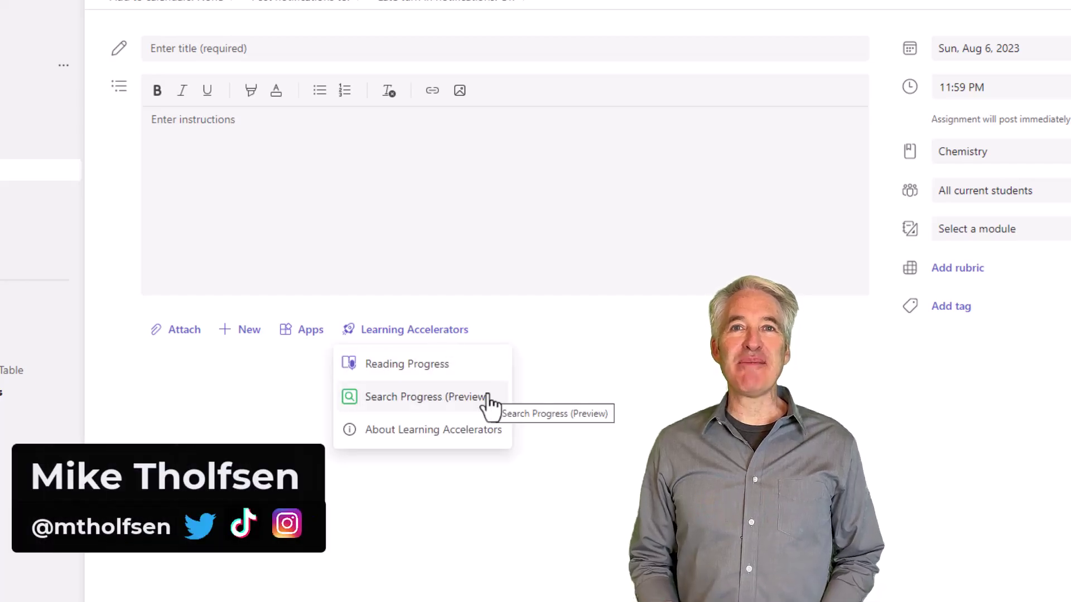
# Close the Learning Accelerators overview, reopen its options list and scroll through it
pyautogui.click(424, 429)
pyautogui.press('Escape')
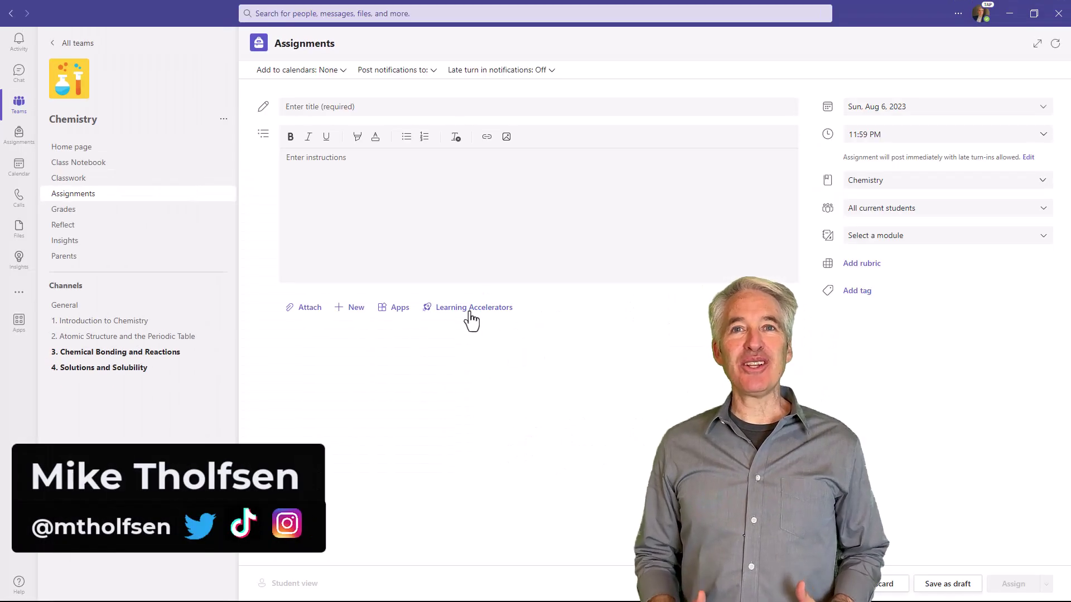
pyautogui.click(470, 314)
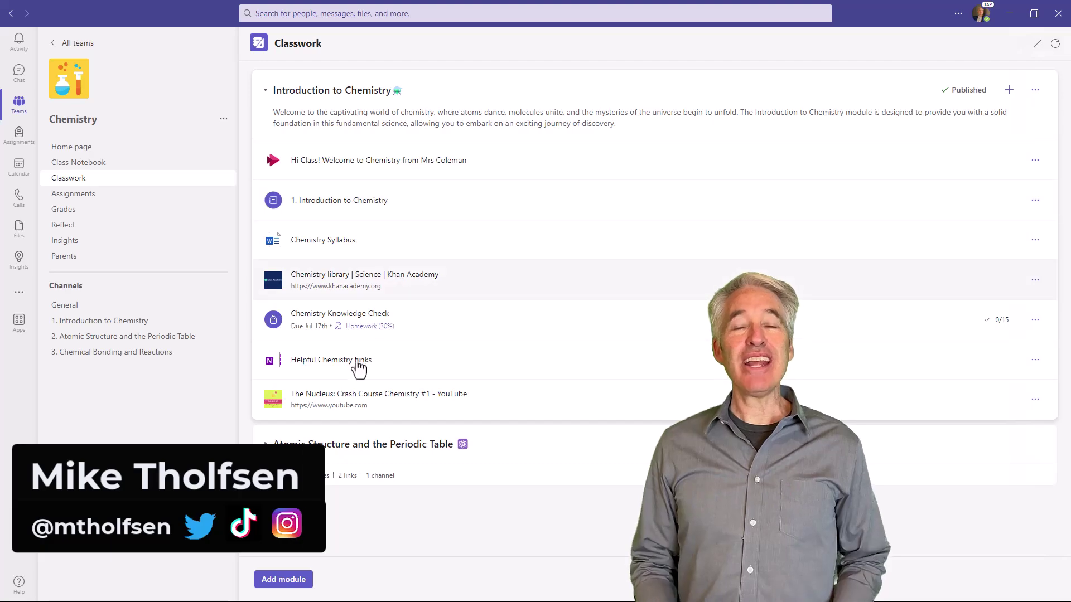
pyautogui.scroll(-5, 368, 385)
pyautogui.scroll(10, 397, 396)
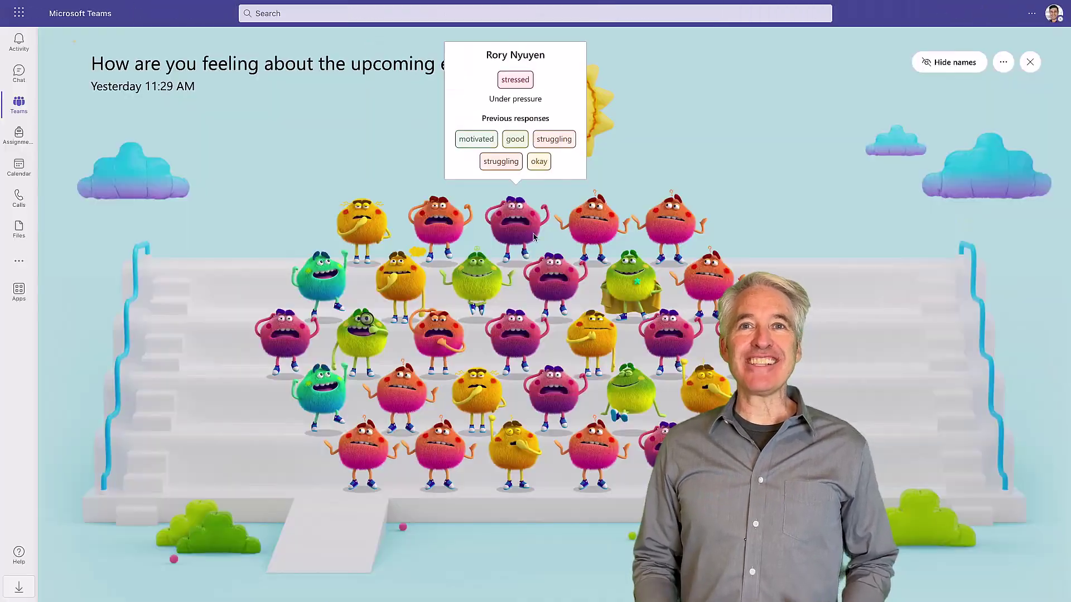
pyautogui.moveTo(607, 216)
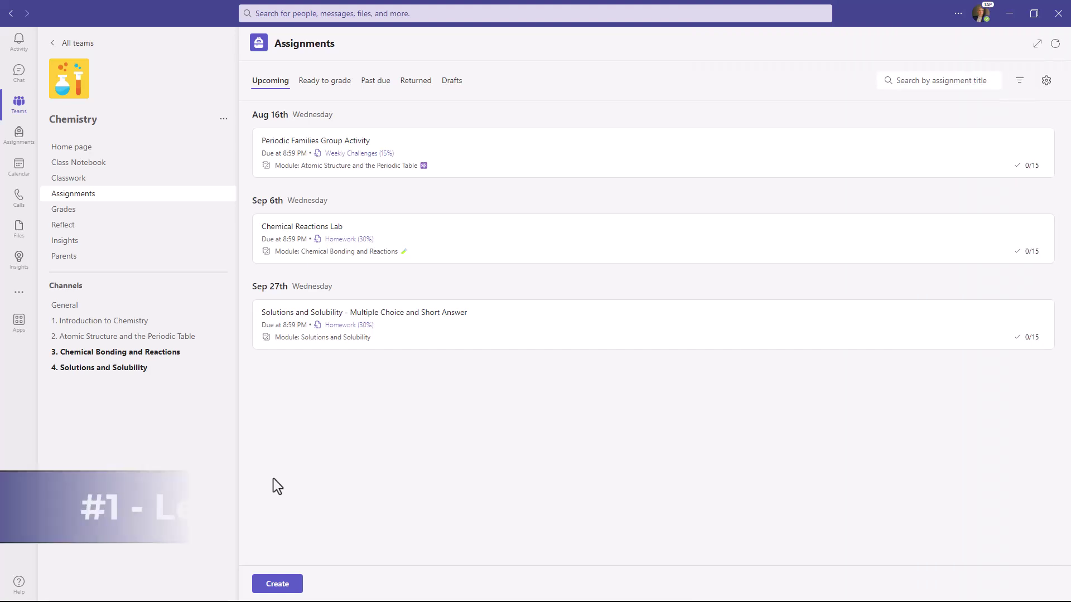
# Start a new Chemistry assignment, read the Learning Accelerators About overview, then reopen its options
pyautogui.click(265, 585)
pyautogui.click(315, 510)
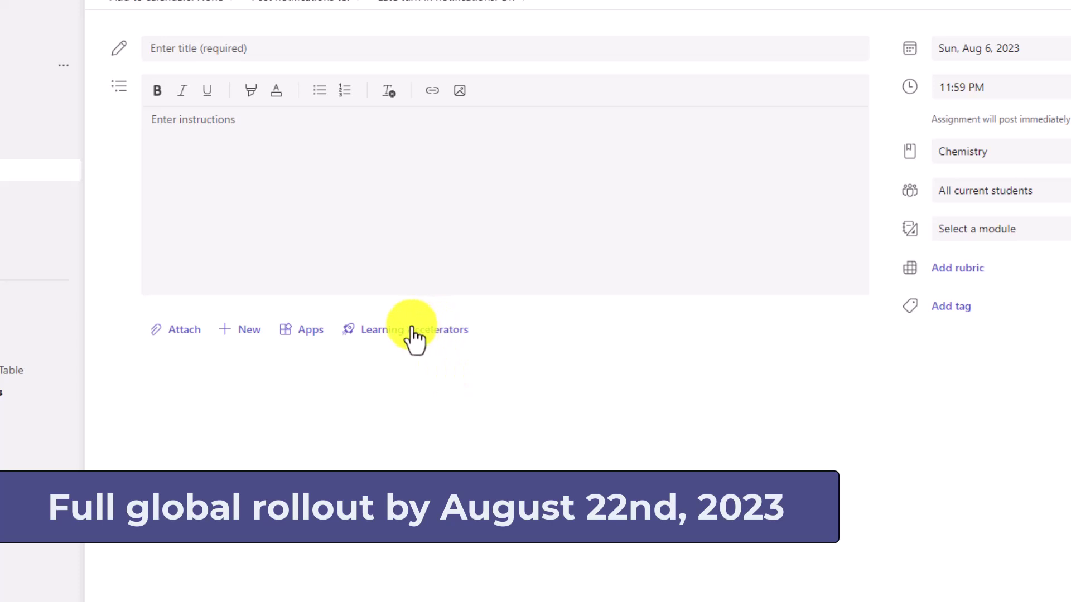
pyautogui.click(447, 337)
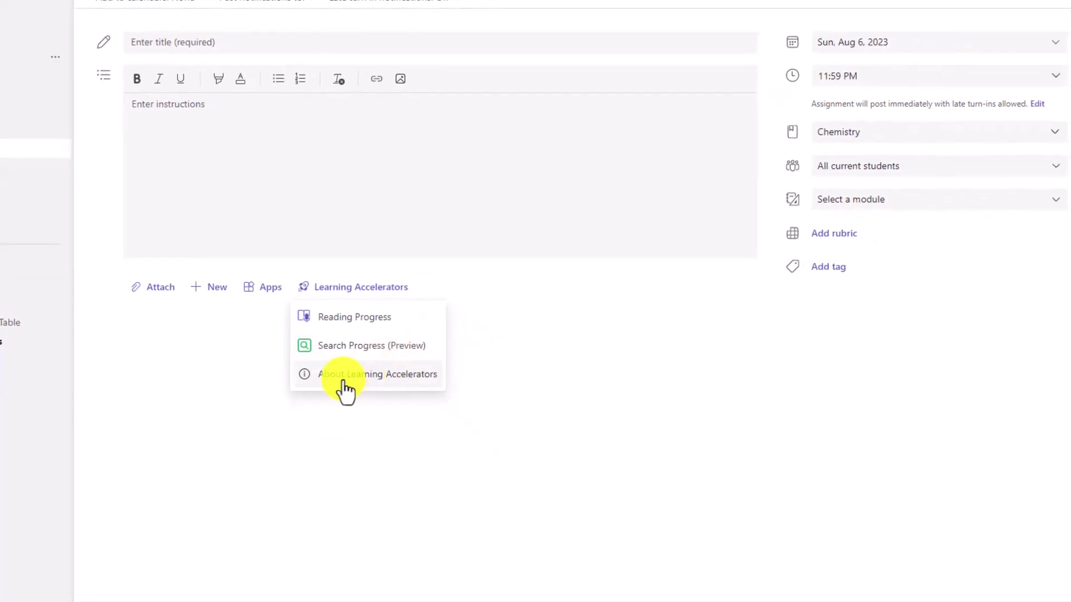
pyautogui.click(345, 392)
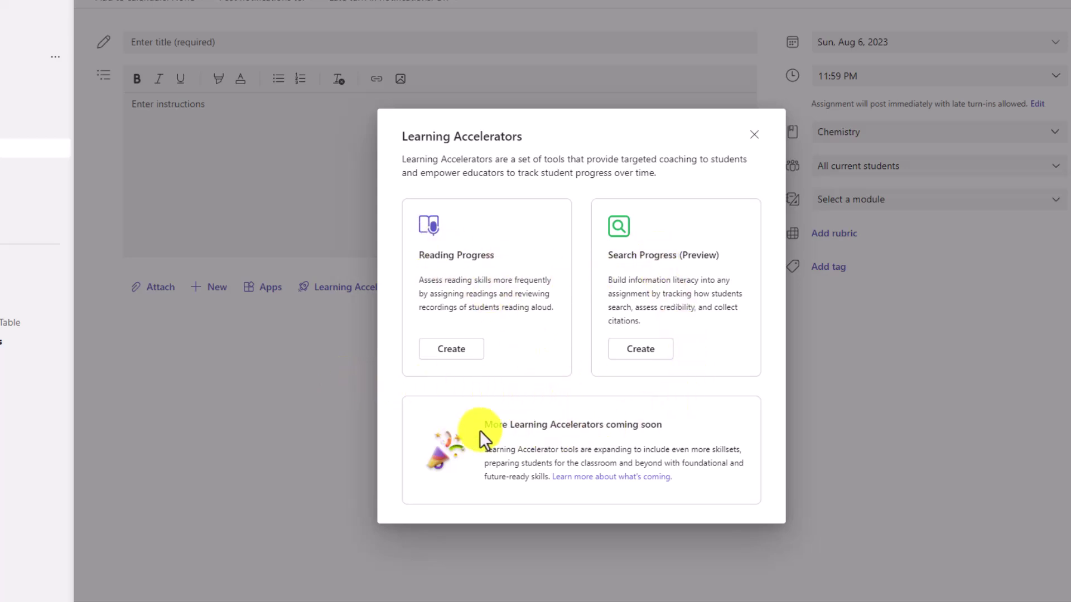
pyautogui.click(754, 135)
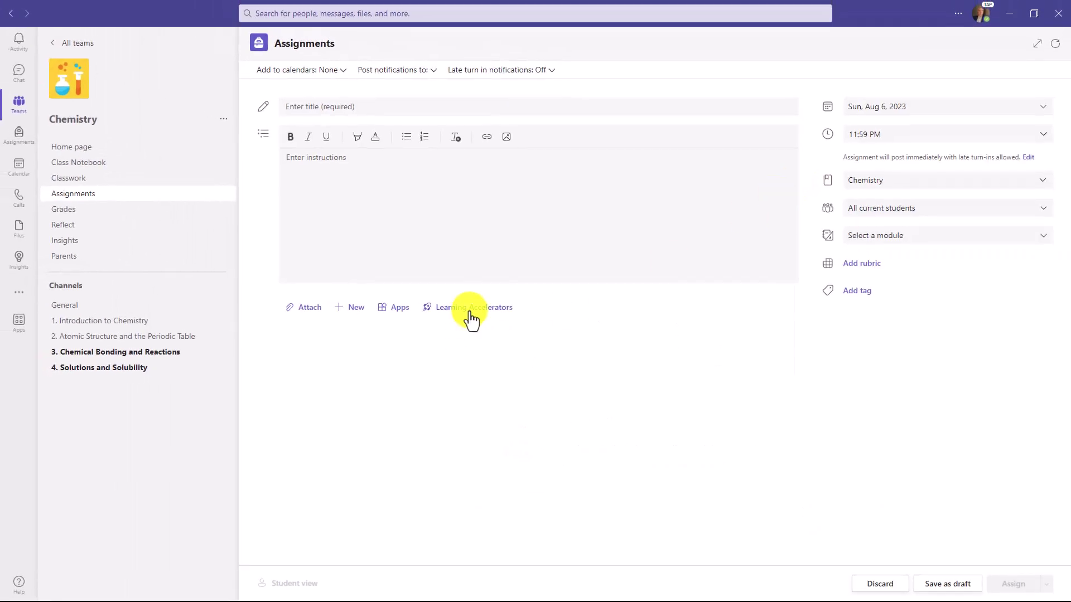
pyautogui.click(470, 313)
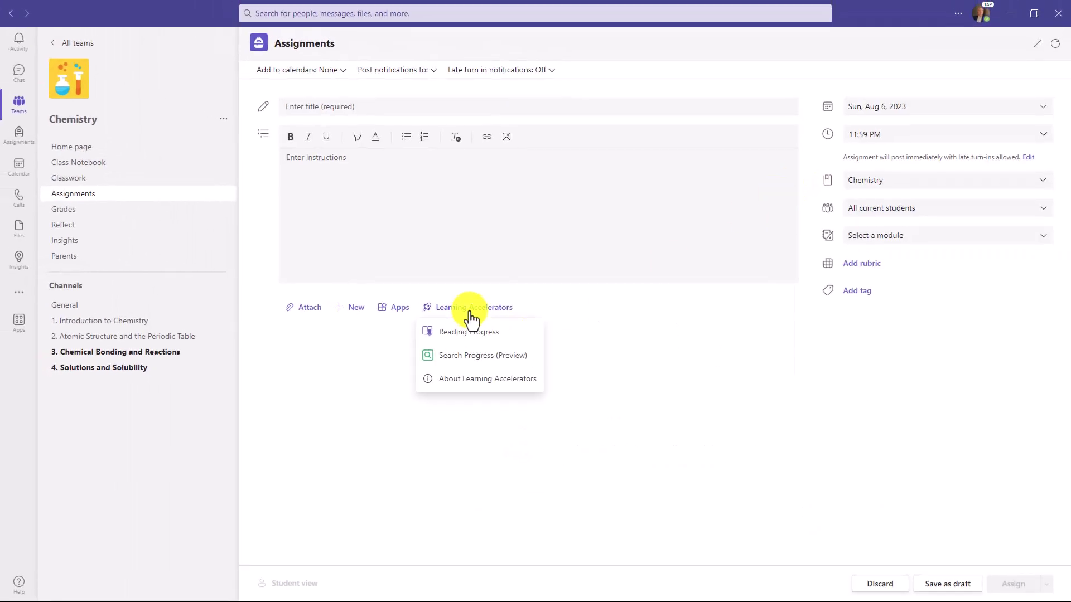
# Preview and leave the Reading Progress setup, then view and dismiss the Attach sources
pyautogui.click(505, 335)
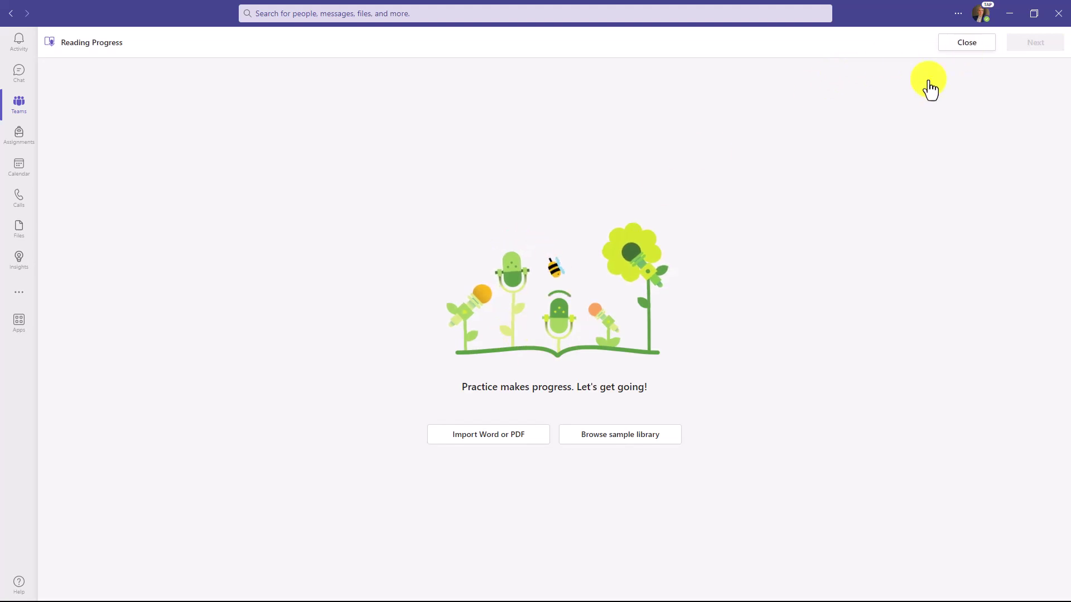
pyautogui.click(967, 43)
pyautogui.click(307, 312)
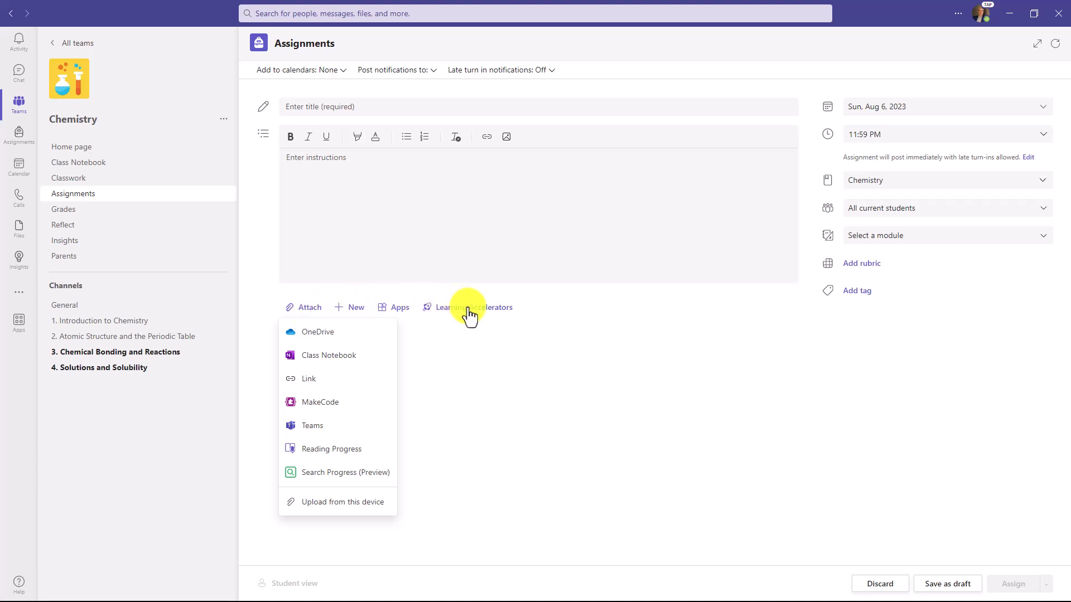
pyautogui.click(479, 344)
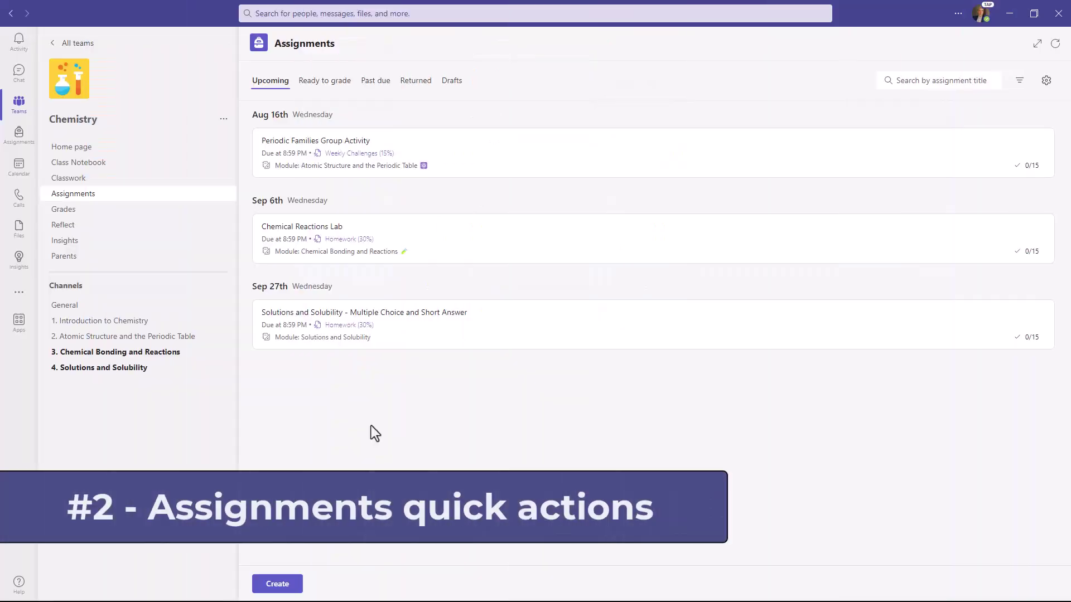
pyautogui.click(371, 426)
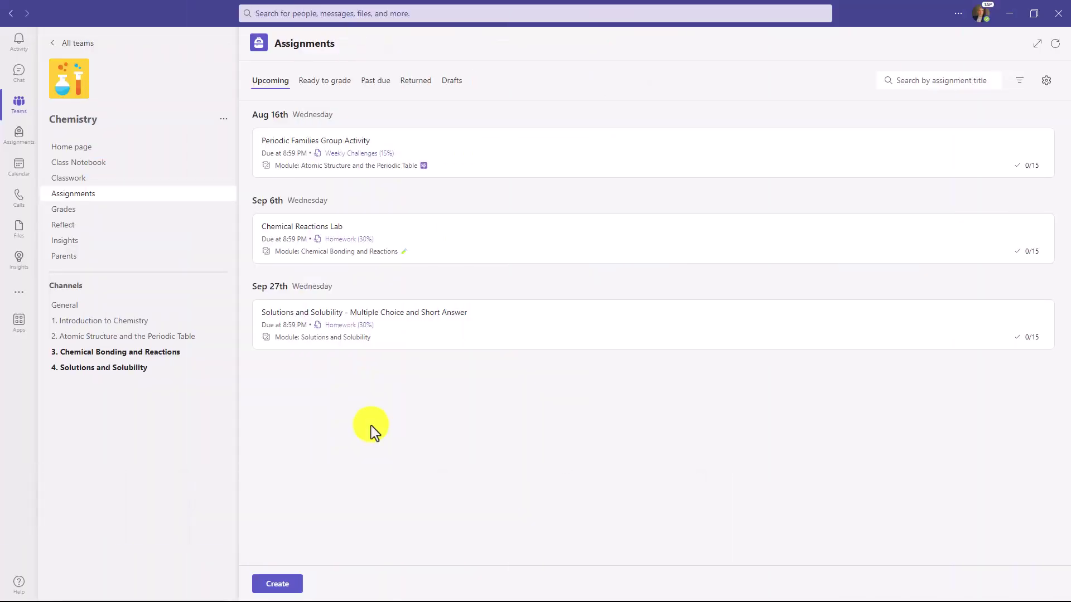
pyautogui.moveTo(997, 158)
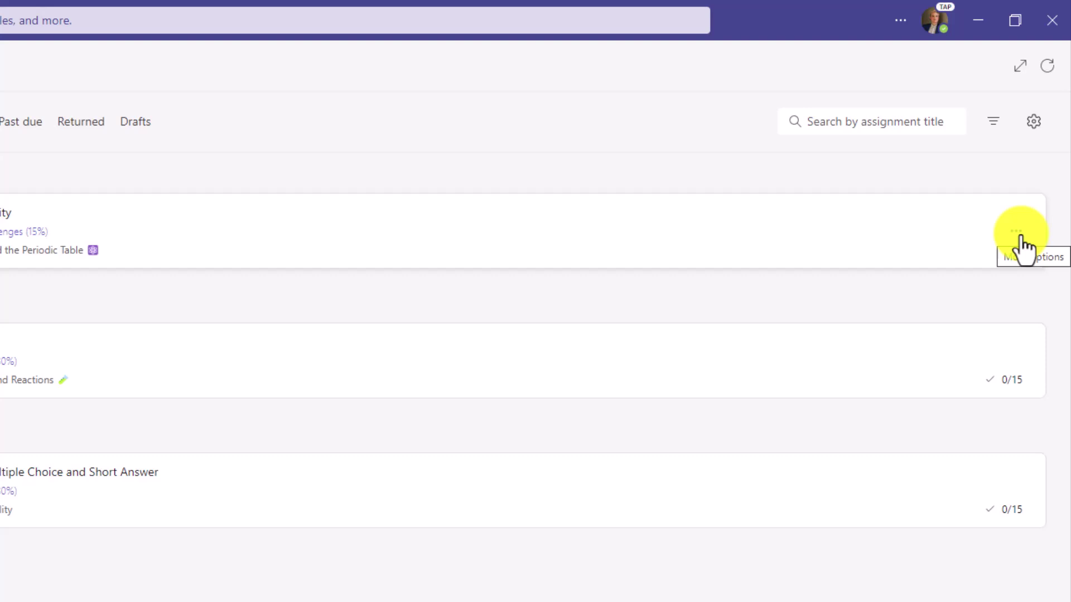
pyautogui.click(1017, 233)
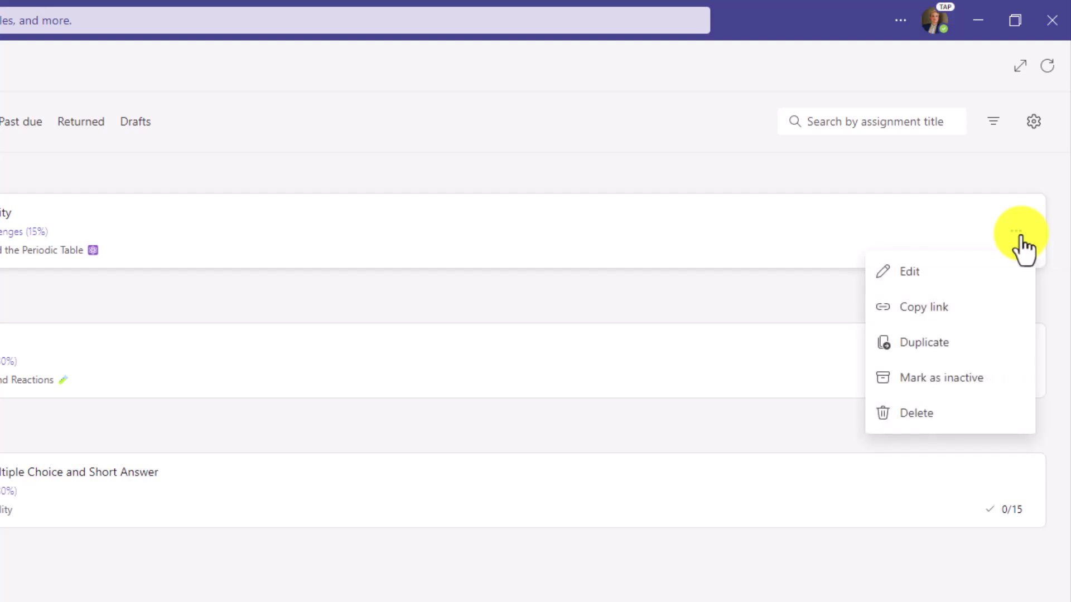
pyautogui.click(926, 273)
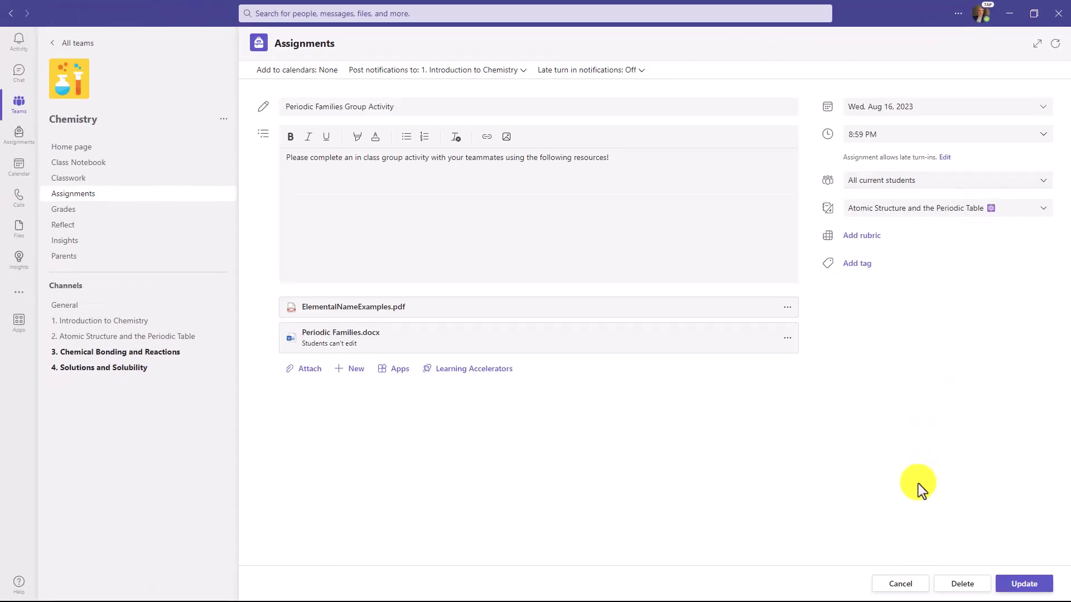
pyautogui.click(902, 584)
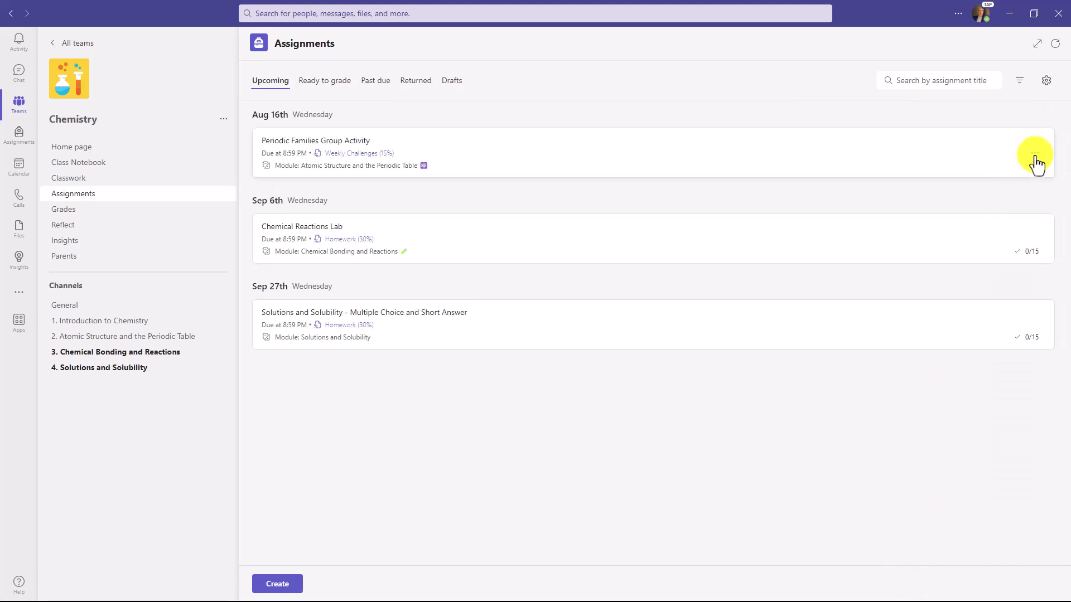
# Copy the Periodic Families Group Activity link, then start and cancel duplicating the assignment
pyautogui.click(1035, 162)
pyautogui.click(977, 206)
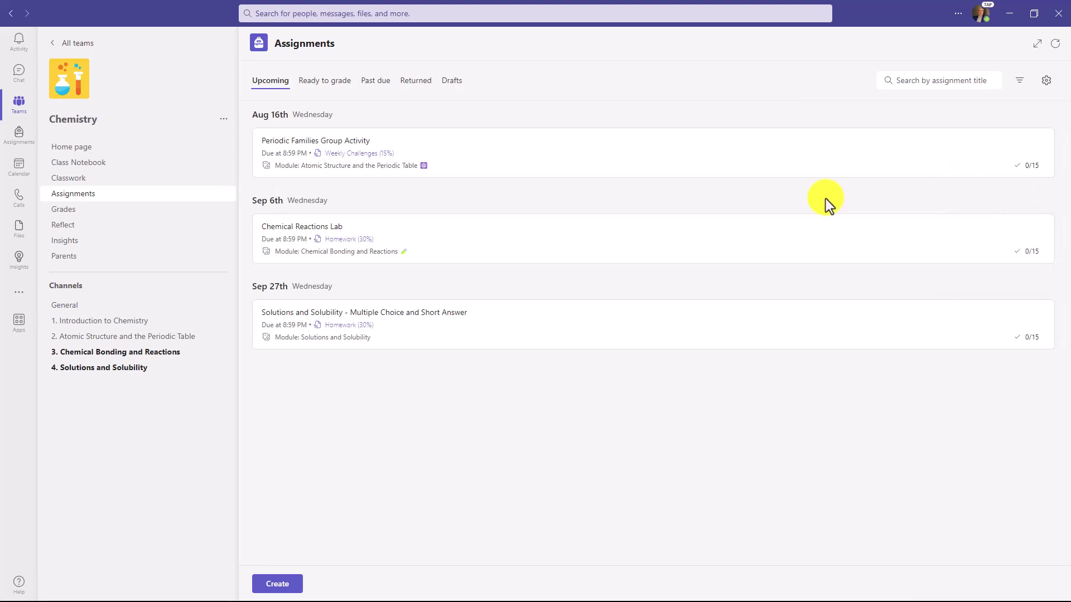
pyautogui.click(1032, 154)
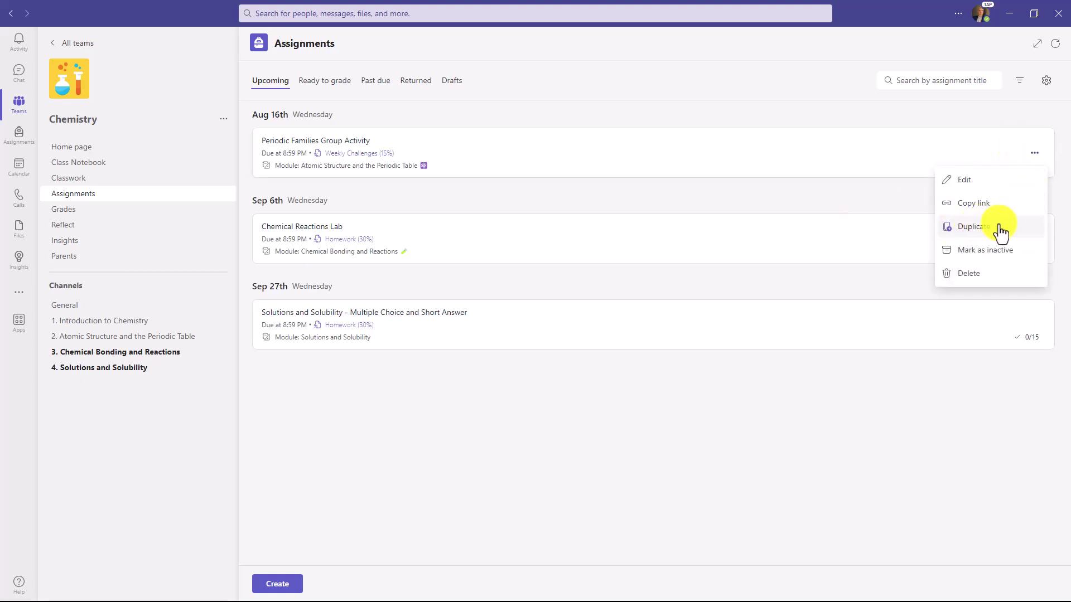
pyautogui.click(979, 230)
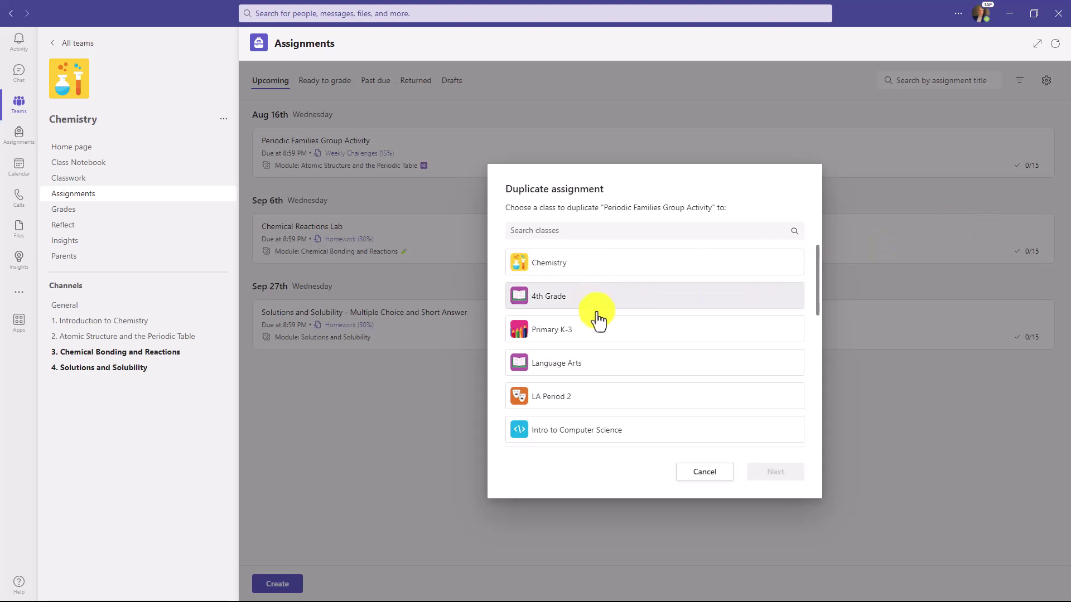
pyautogui.scroll(-5, 608, 343)
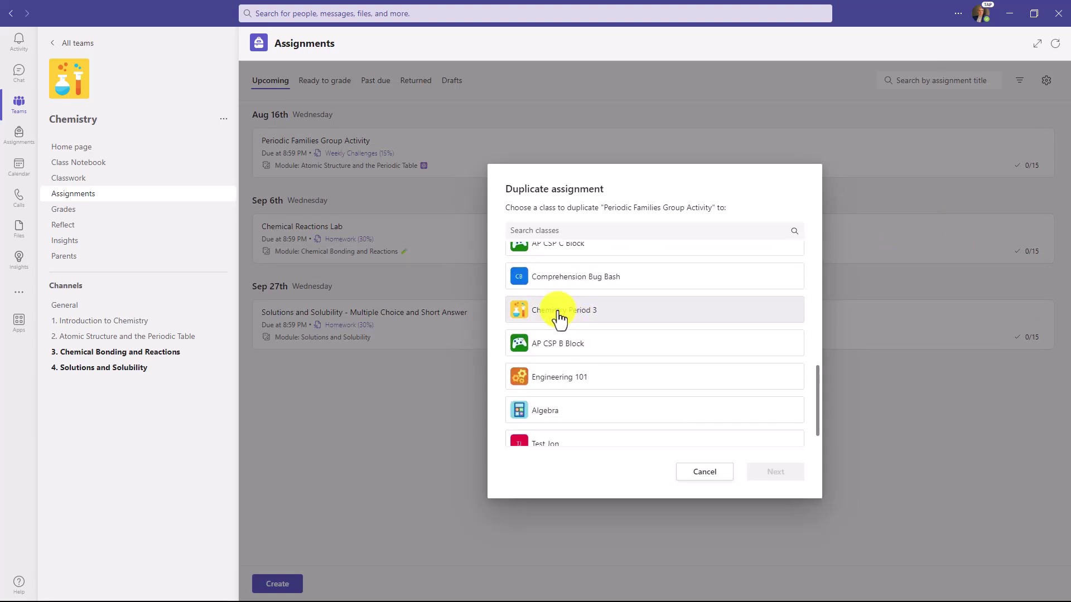
pyautogui.click(705, 473)
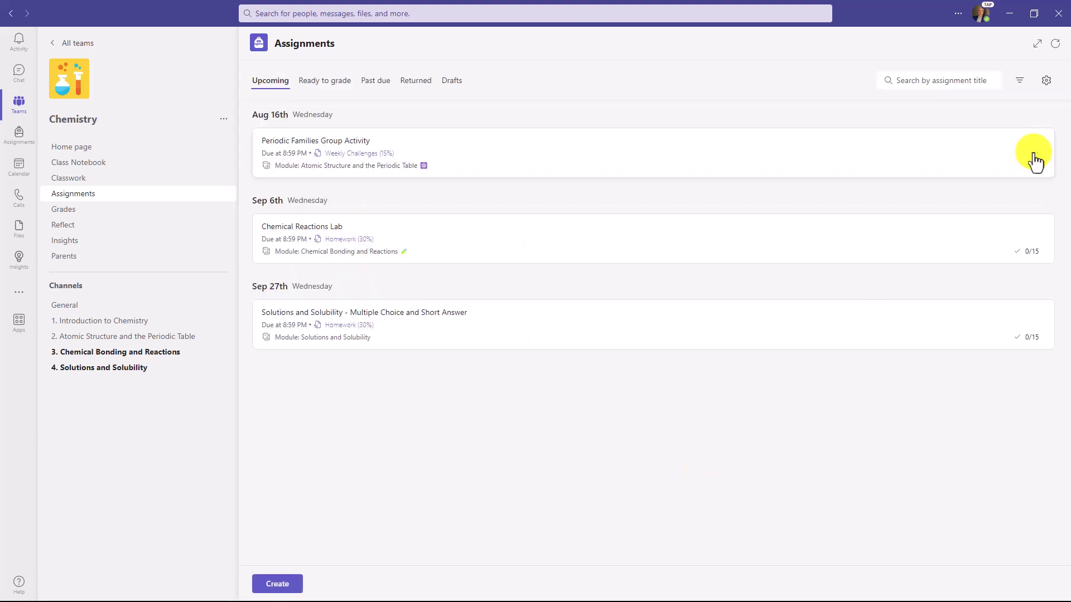
pyautogui.click(1031, 159)
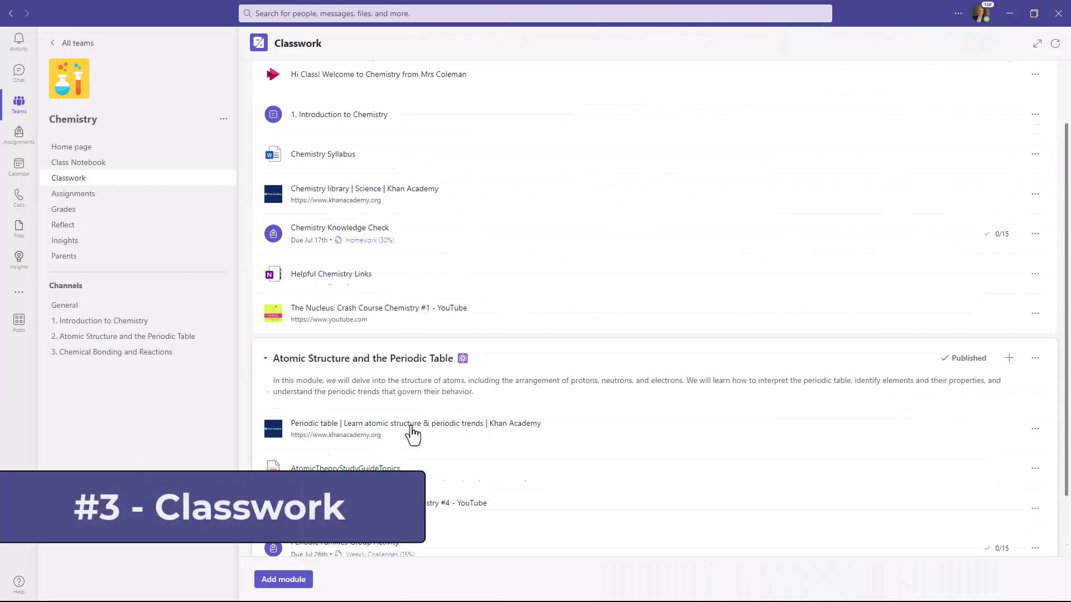
pyautogui.moveTo(413, 435); pyautogui.dragTo(405, 202)
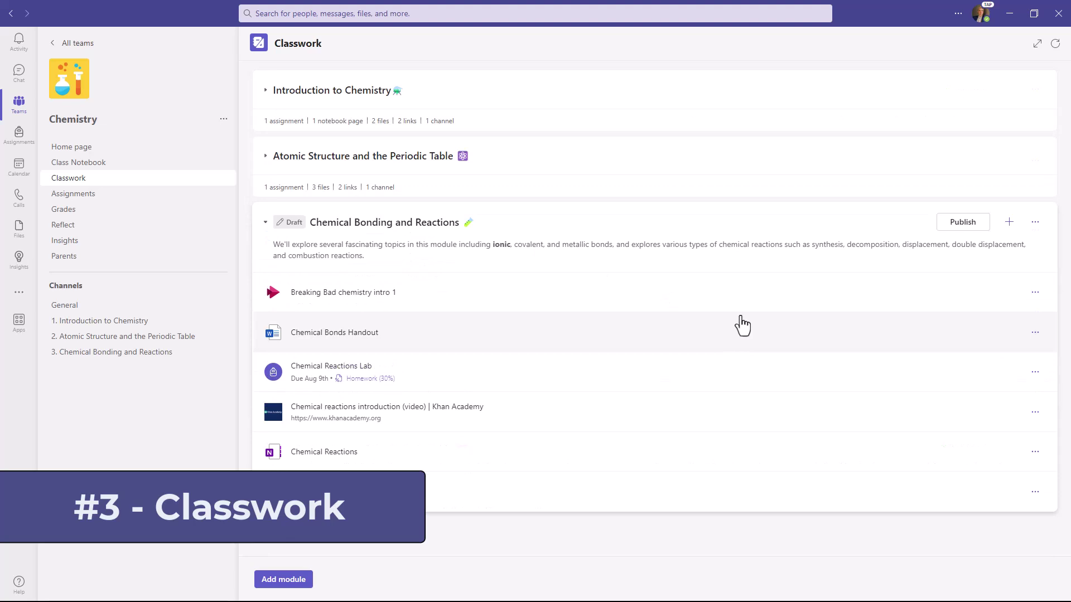
# Publish the Chemical Bonding and Reactions module and confirm publishing it to students
pyautogui.click(1036, 222)
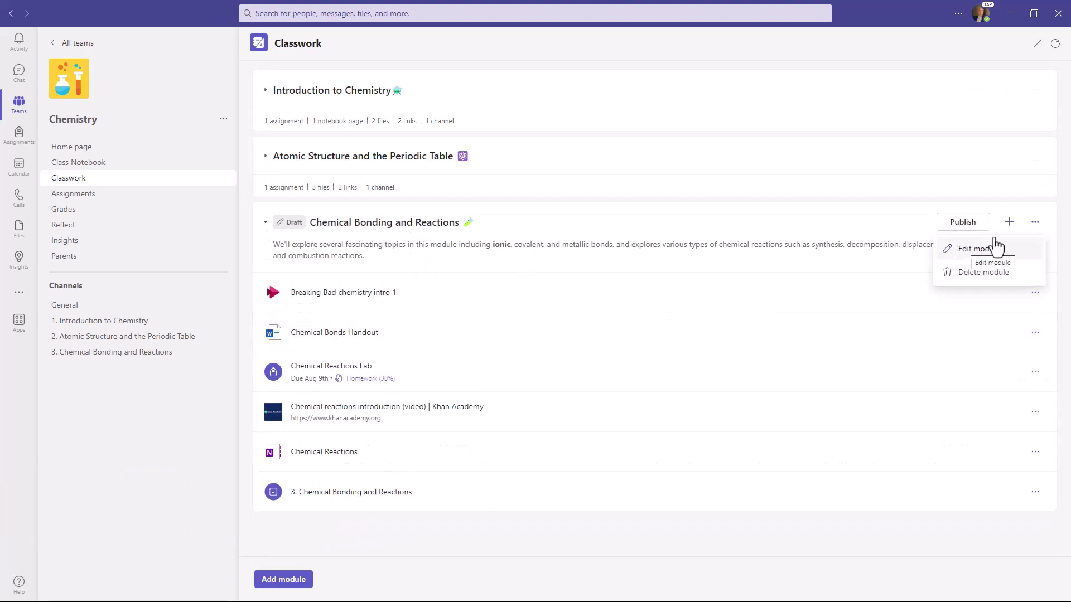
pyautogui.click(1035, 223)
pyautogui.click(963, 222)
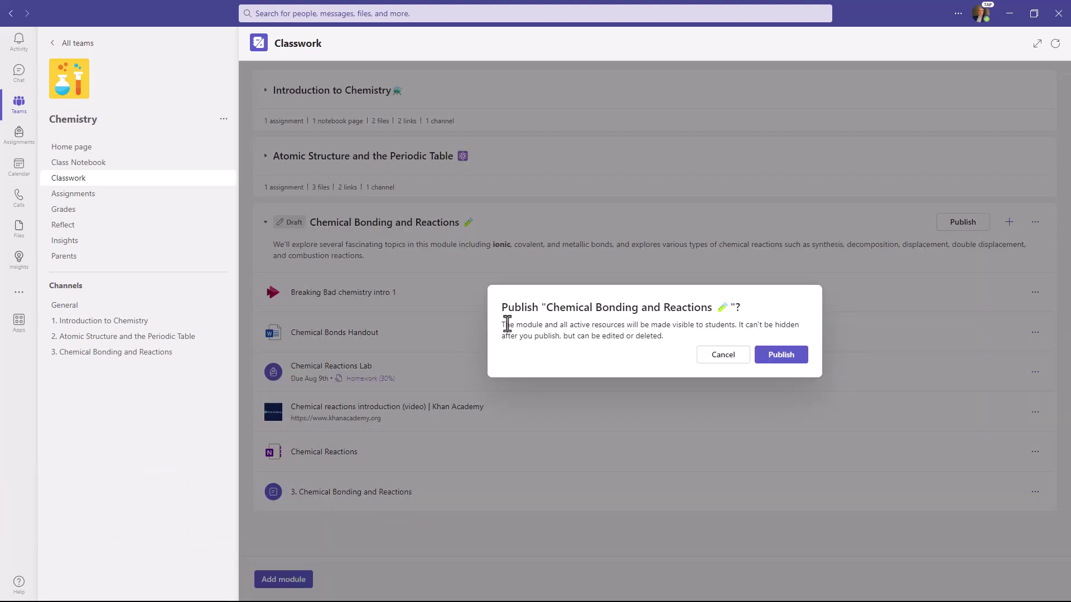
pyautogui.click(781, 355)
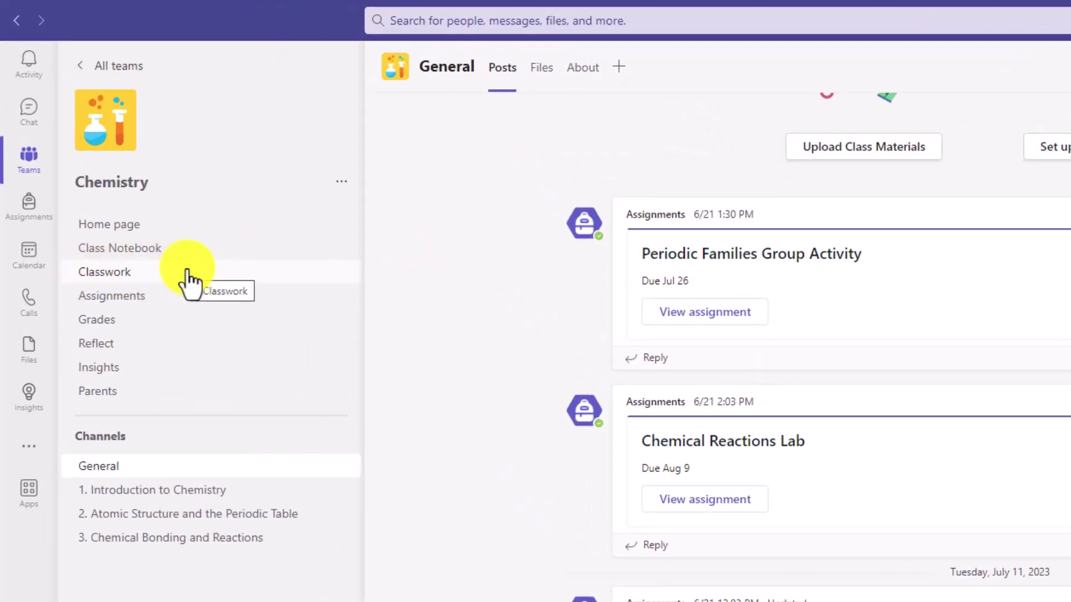
# Go to Classwork and expand Introduction to Chemistry to show its seven items
pyautogui.click(189, 281)
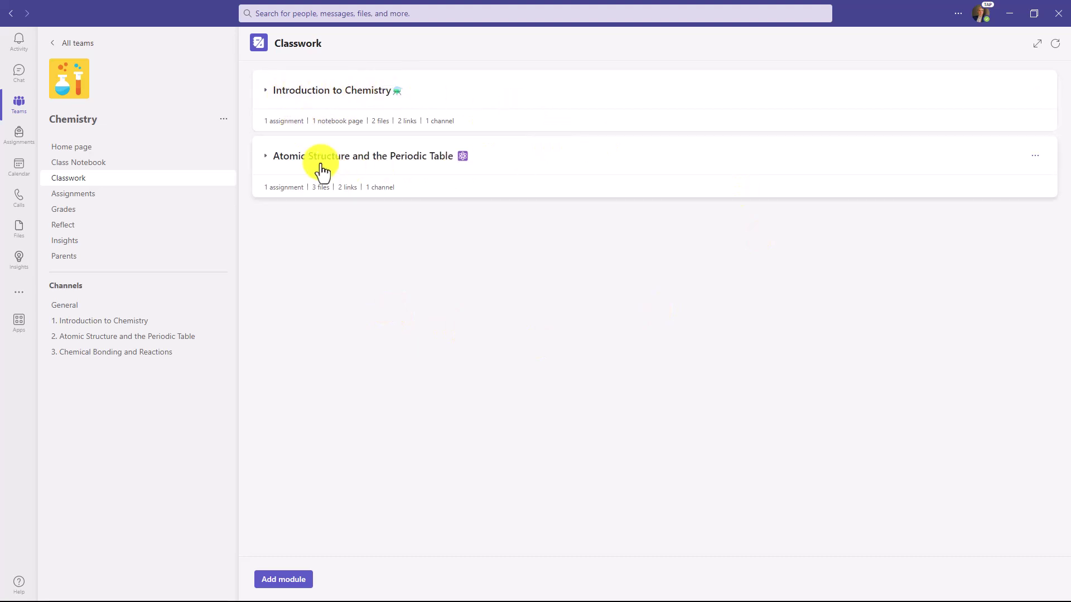
pyautogui.click(265, 95)
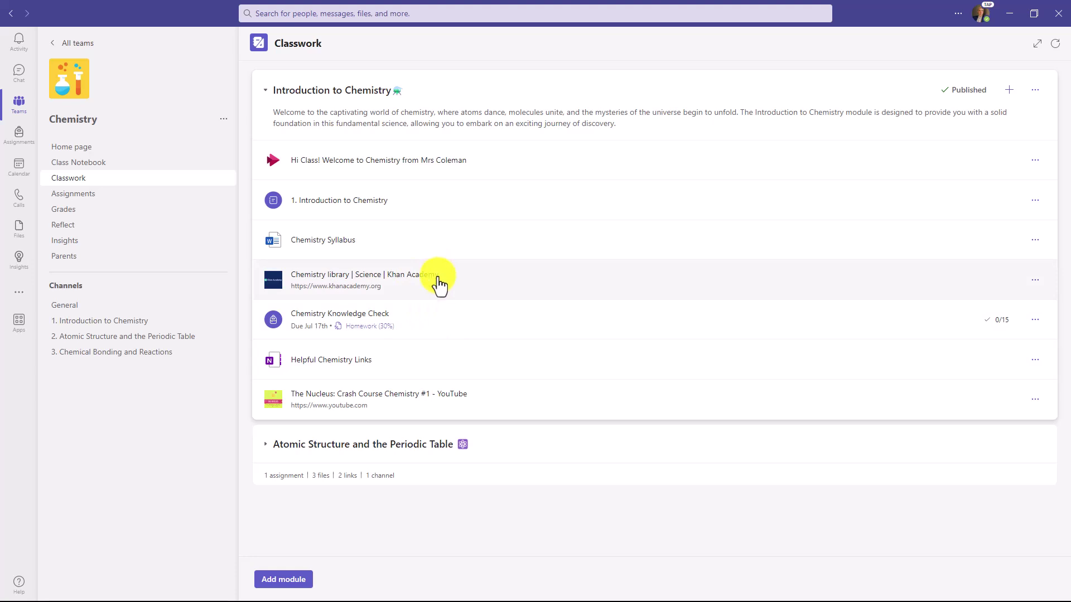
# Expand the Atomic Structure module and move Chemistry Syllabus above 1. Introduction to Chemistry
pyautogui.click(266, 445)
pyautogui.scroll(-4, 318, 372)
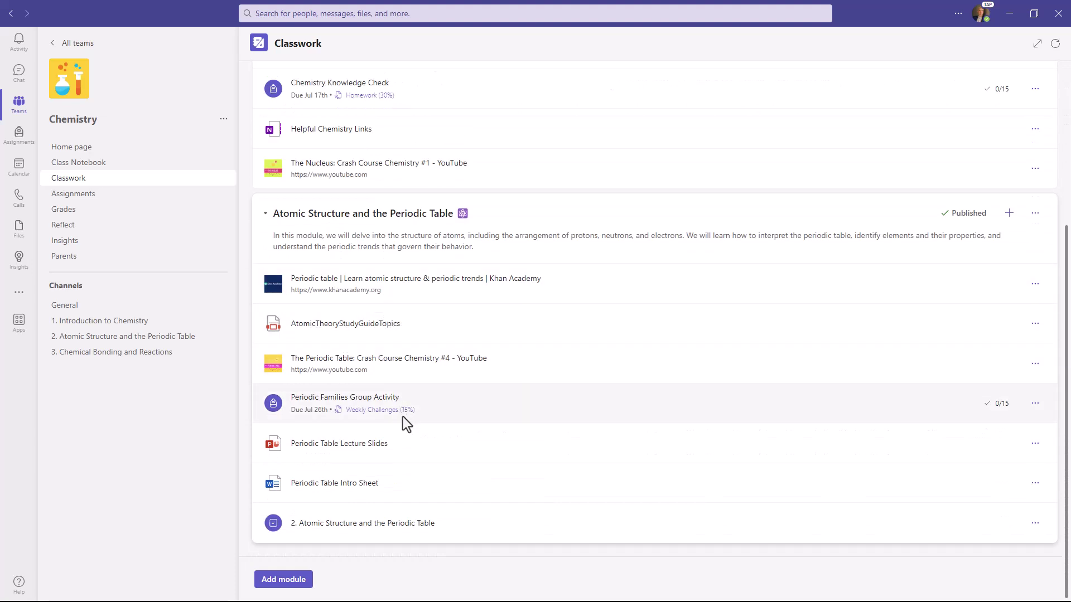
pyautogui.scroll(1, 412, 446)
pyautogui.scroll(4, 412, 435)
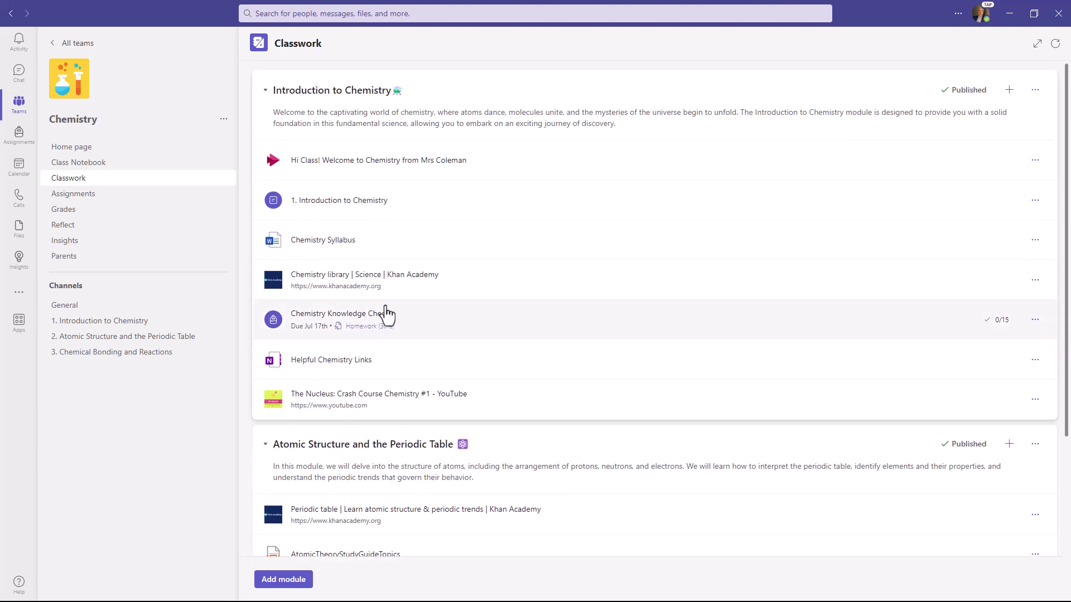
pyautogui.moveTo(443, 254); pyautogui.dragTo(437, 203)
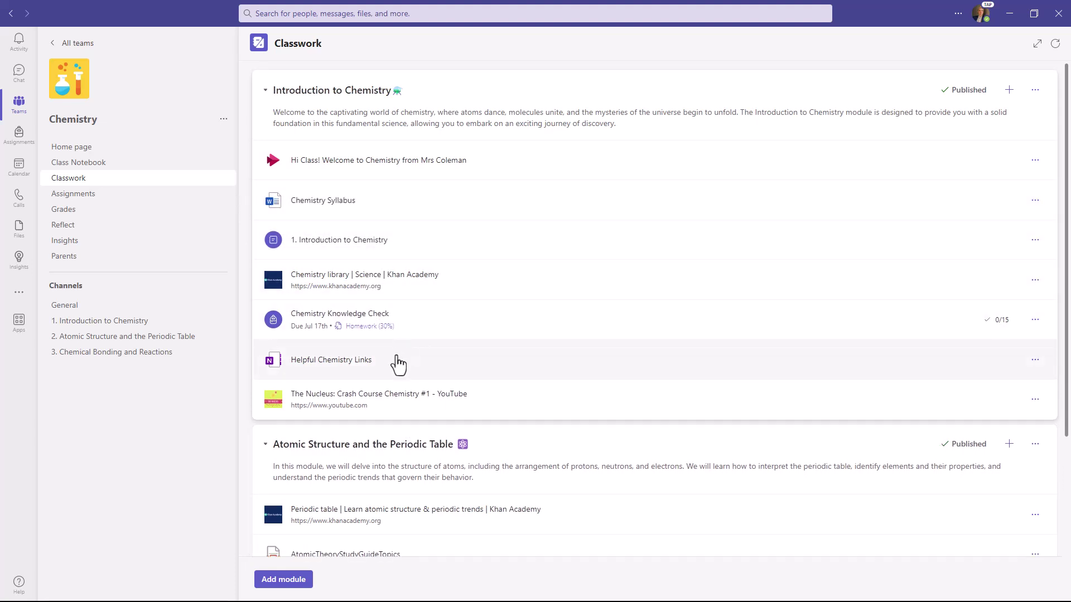
# Move Helpful Chemistry Links above Chemistry Knowledge Check and show the welcome video's options
pyautogui.moveTo(400, 365); pyautogui.dragTo(407, 307)
pyautogui.moveTo(402, 245); pyautogui.dragTo(403, 196)
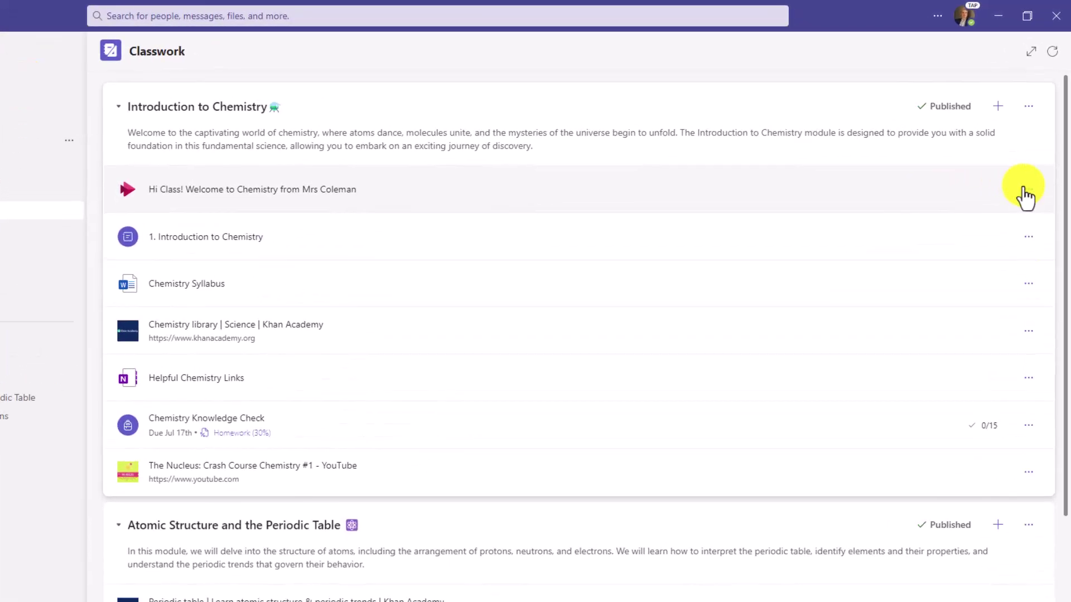
pyautogui.click(1027, 192)
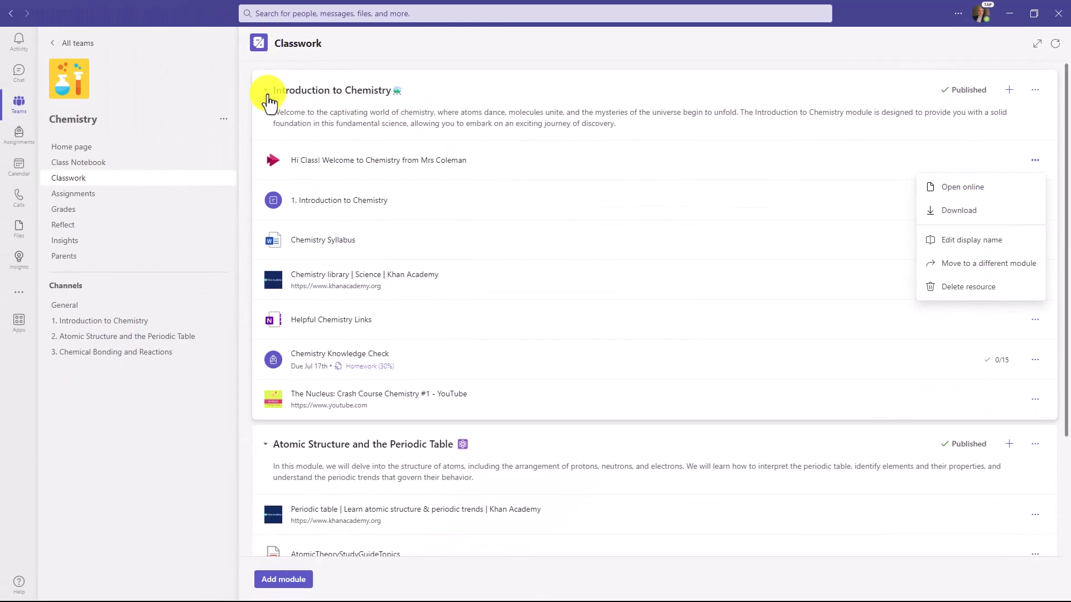
# Collapse both the Introduction to Chemistry and Atomic Structure and the Periodic Table modules
pyautogui.click(267, 93)
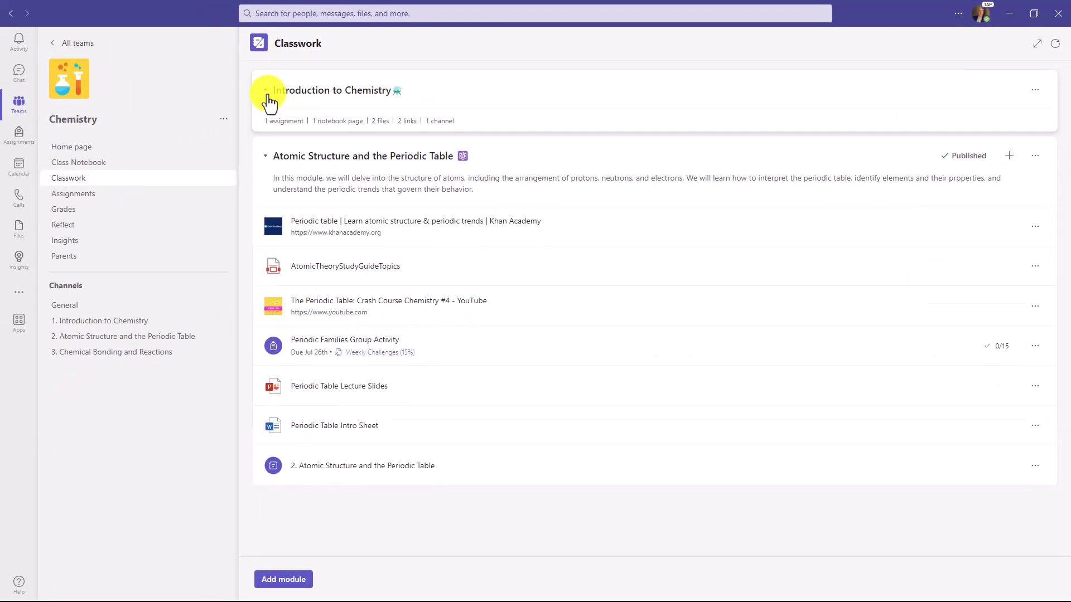
pyautogui.click(267, 158)
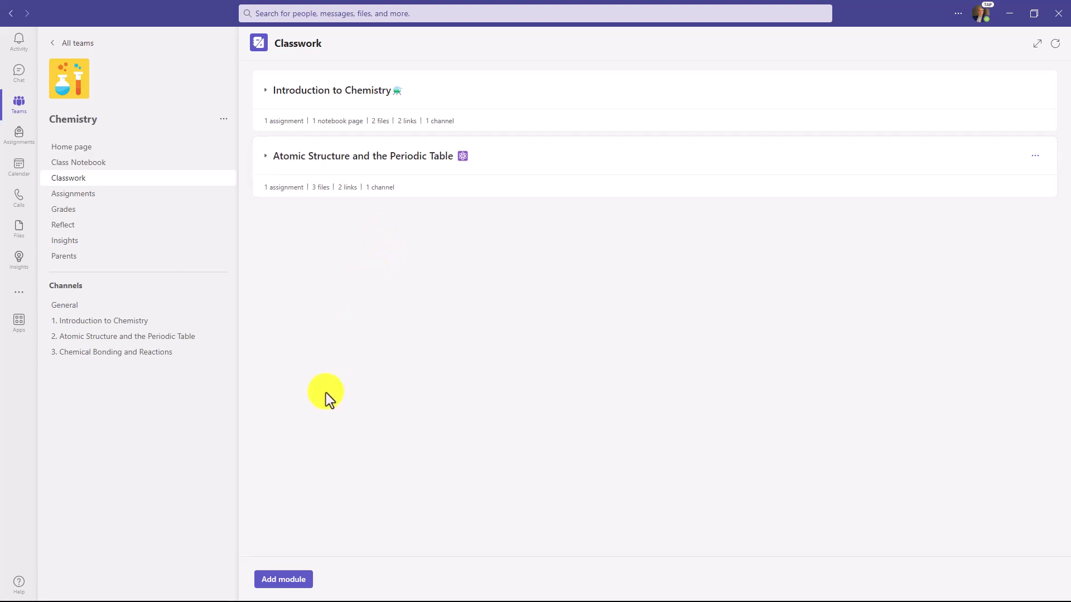
# Add a Chemical Bonding and Reactions module with pasted description, bold the word 'ionic', and save
pyautogui.click(276, 580)
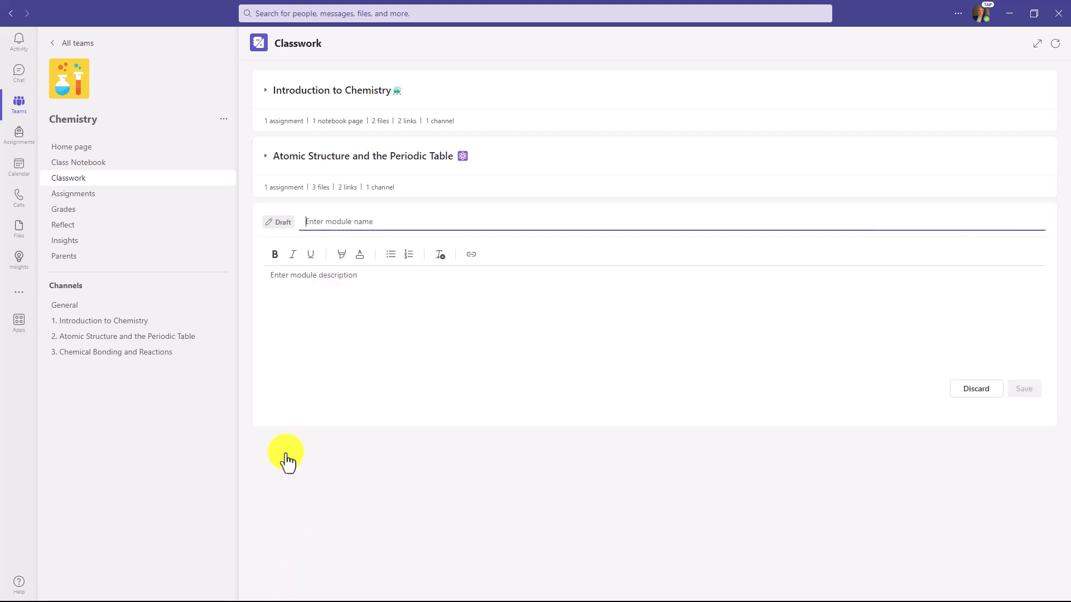
pyautogui.write('Chemical Bonding and Reactions 🧪')
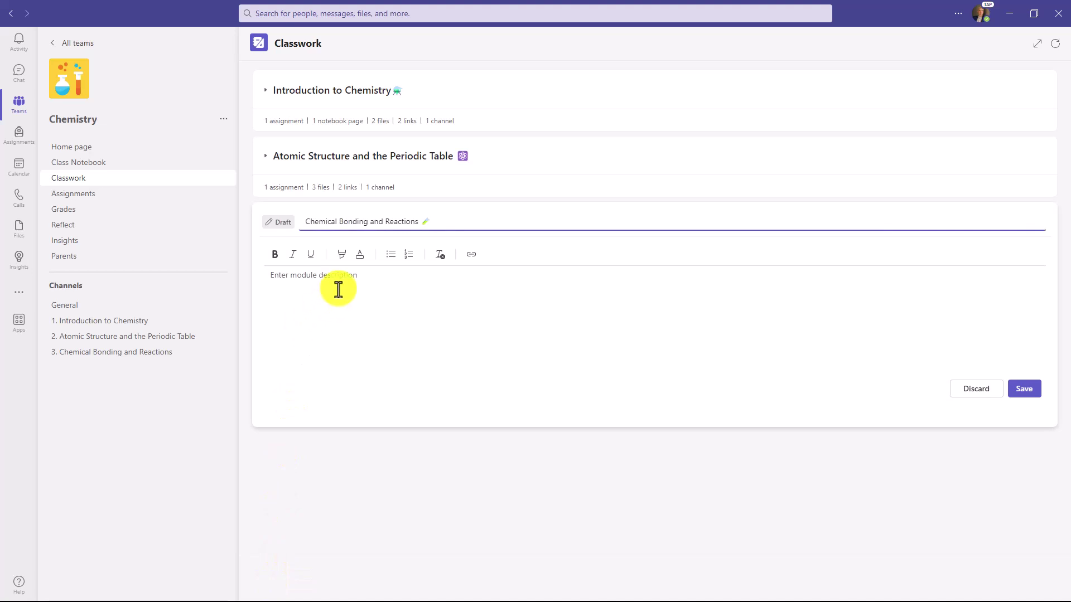
pyautogui.click(335, 284)
pyautogui.write("We'll explore several fascinating topics in this module including ionic, covalent, and metallic bonds, and explores various types of chemical reactions such as synthesis, decomposition, displacement, double displacement, and combustion reactions.")
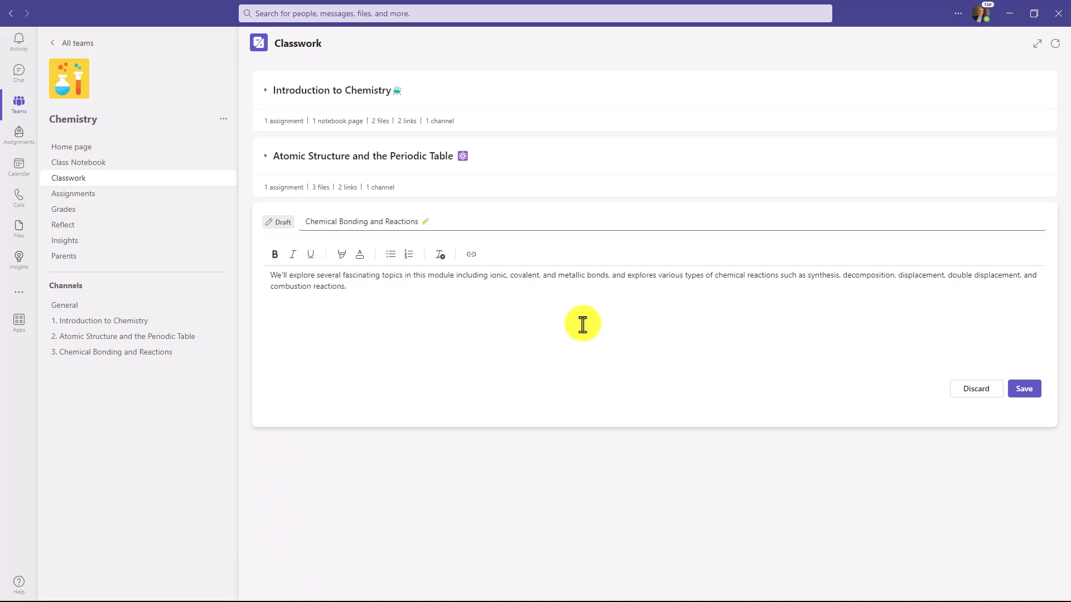
pyautogui.doubleClick(498, 275)
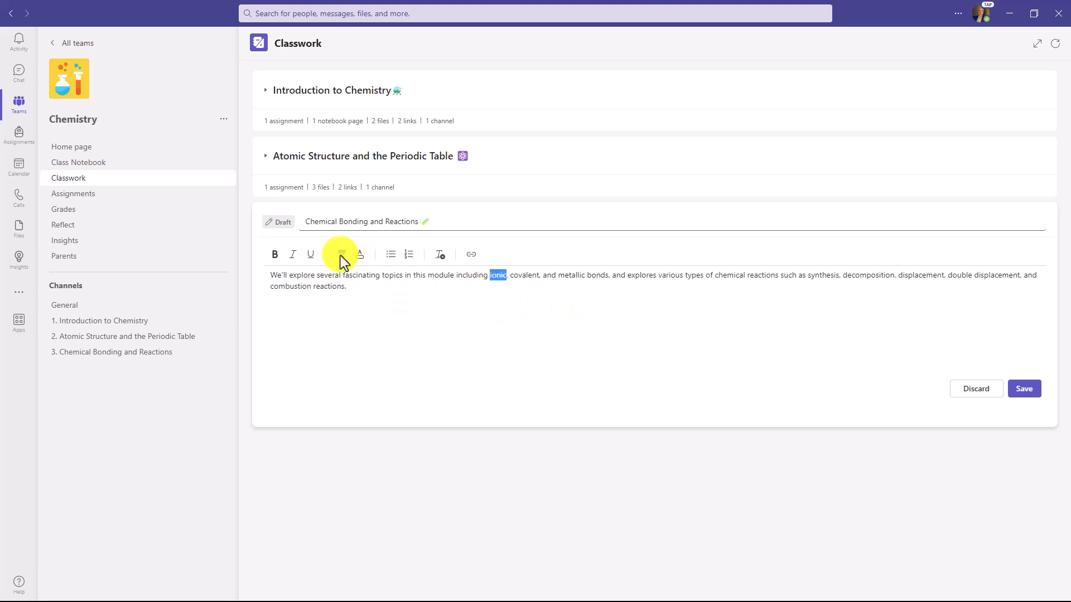
pyautogui.click(275, 254)
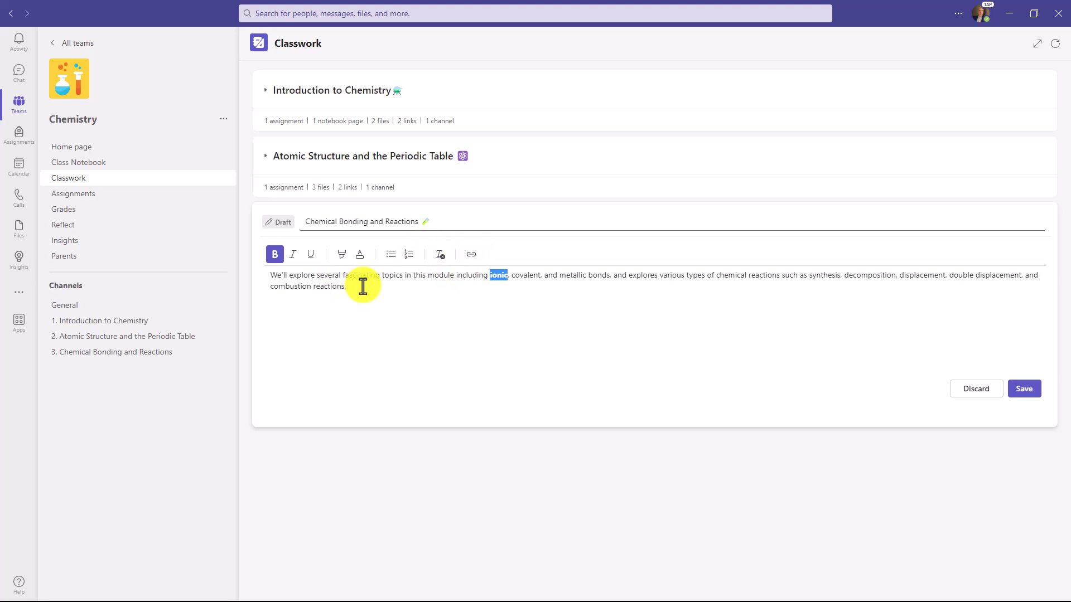
pyautogui.click(1031, 390)
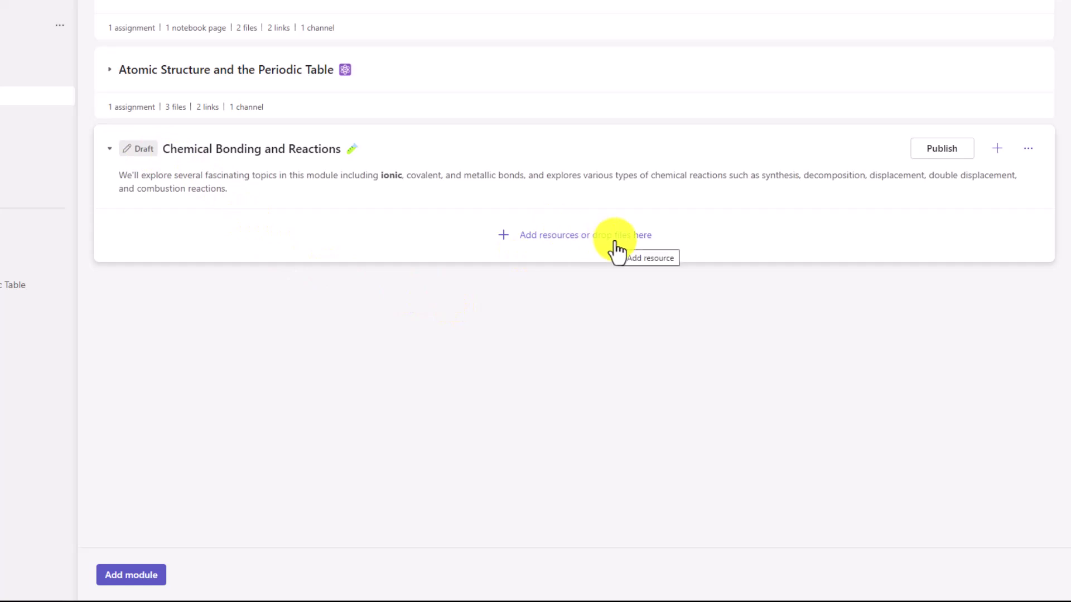
# Add Chemical Bonds Handout.docx from the OneDrive Chemistry folder as a module resource
pyautogui.click(565, 237)
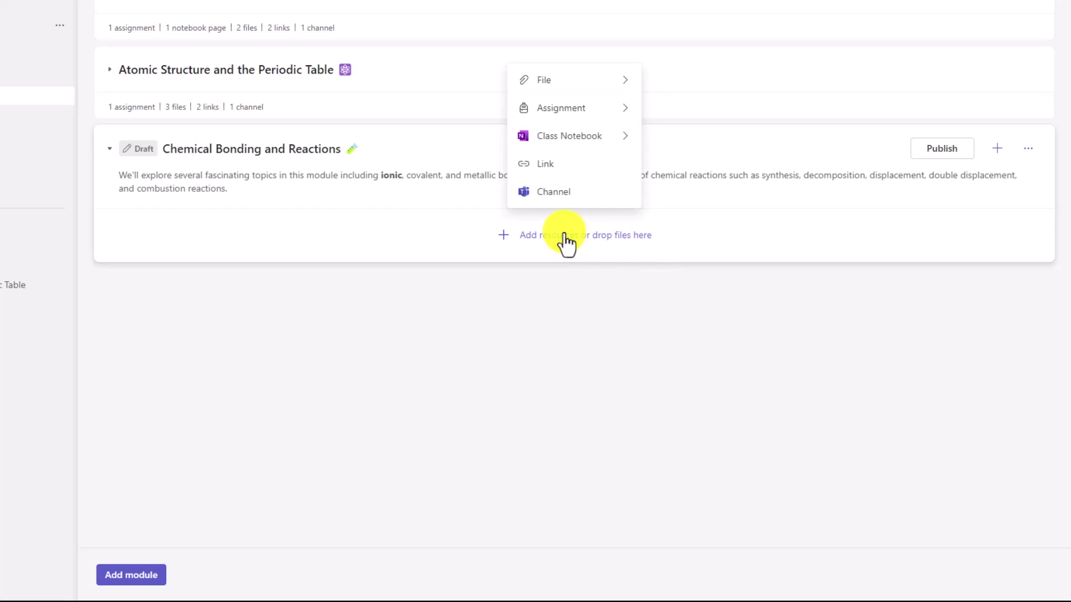
pyautogui.click(546, 84)
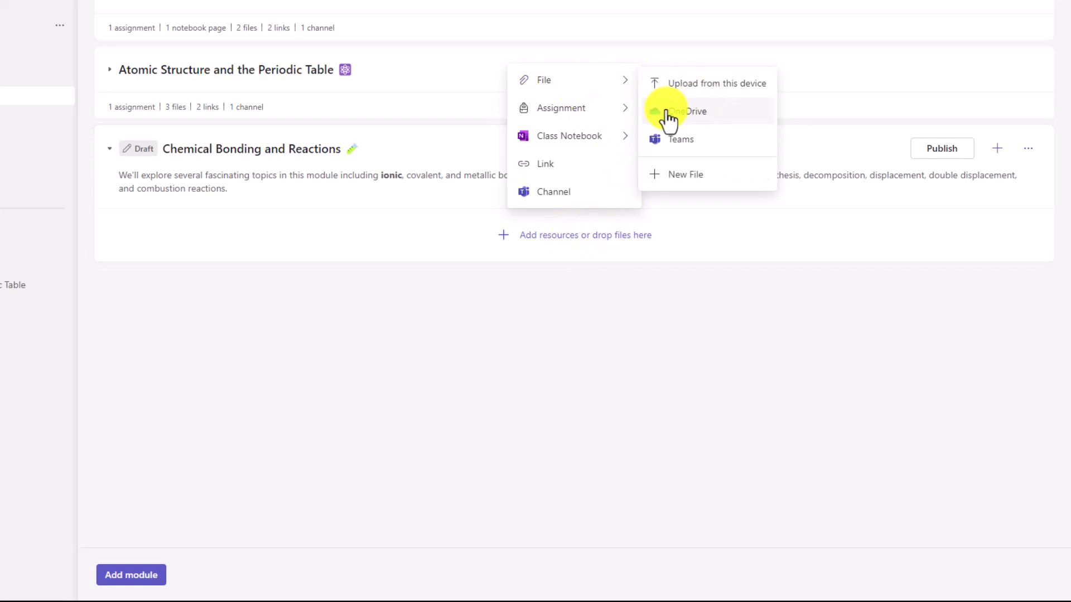
pyautogui.click(718, 114)
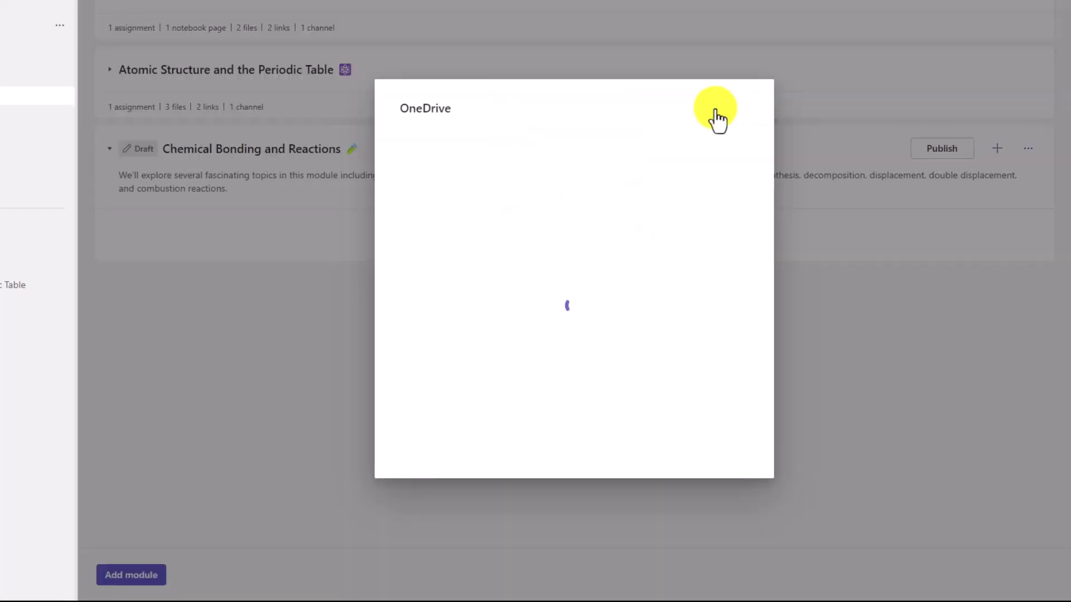
pyautogui.click(478, 173)
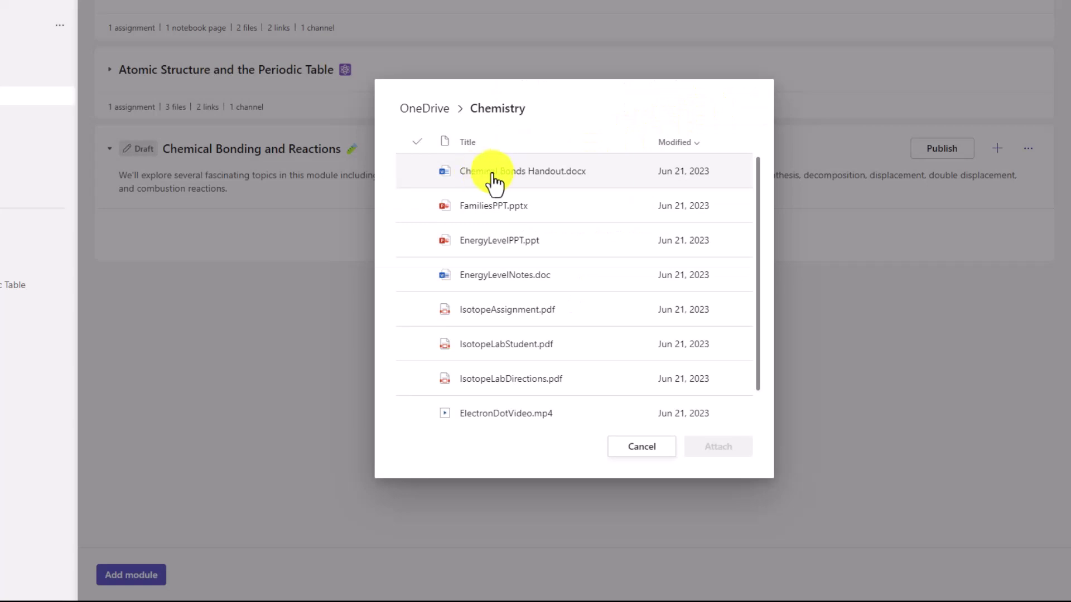
pyautogui.click(532, 177)
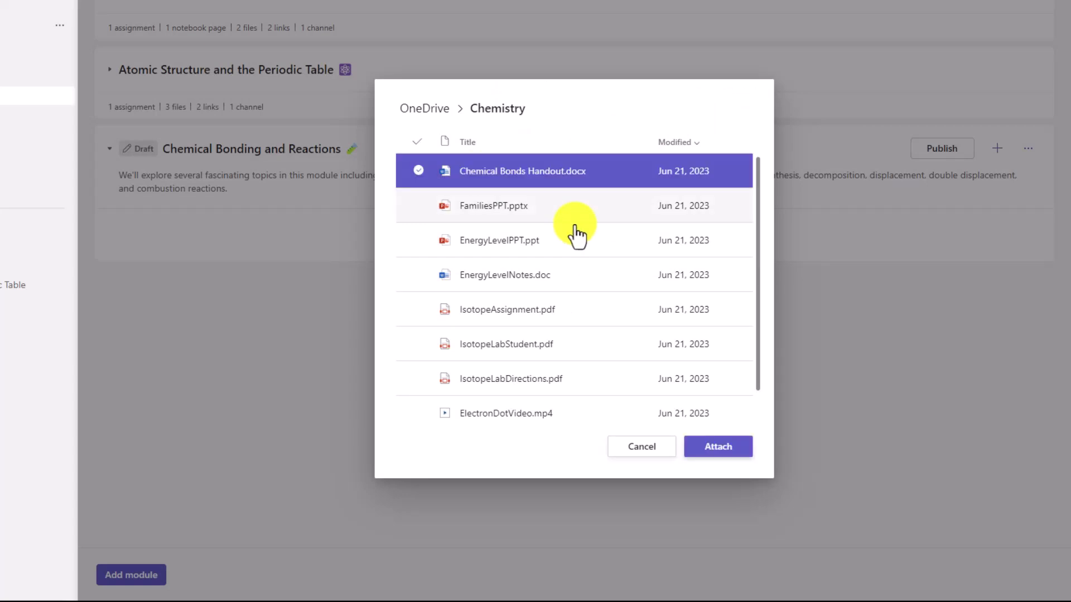
pyautogui.click(708, 448)
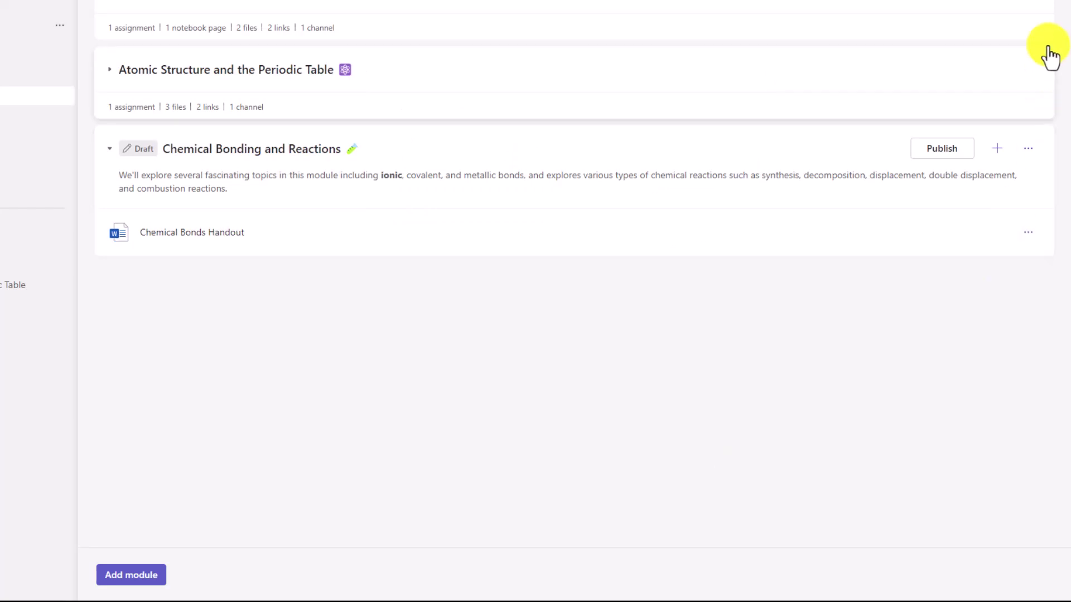
# Record a short clip as a new video recording file in the module
pyautogui.click(998, 150)
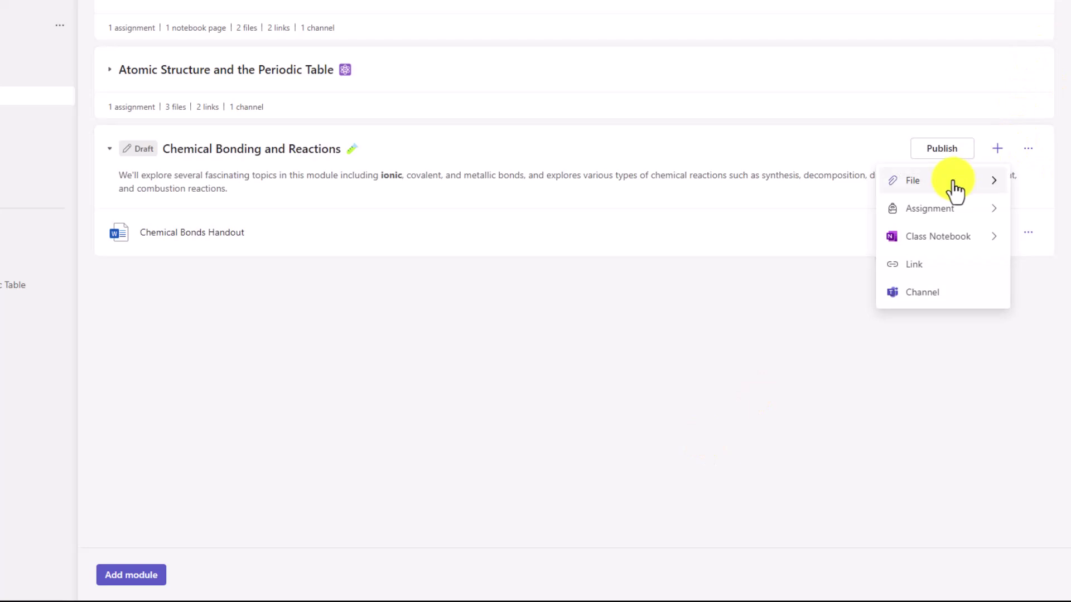
pyautogui.click(937, 190)
pyautogui.click(802, 288)
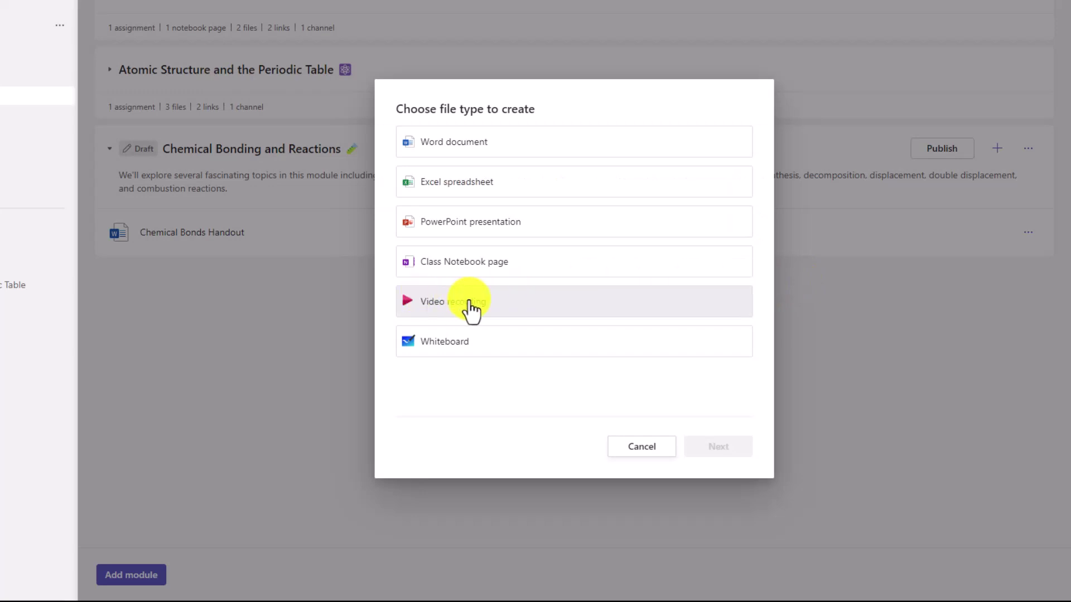
pyautogui.click(472, 302)
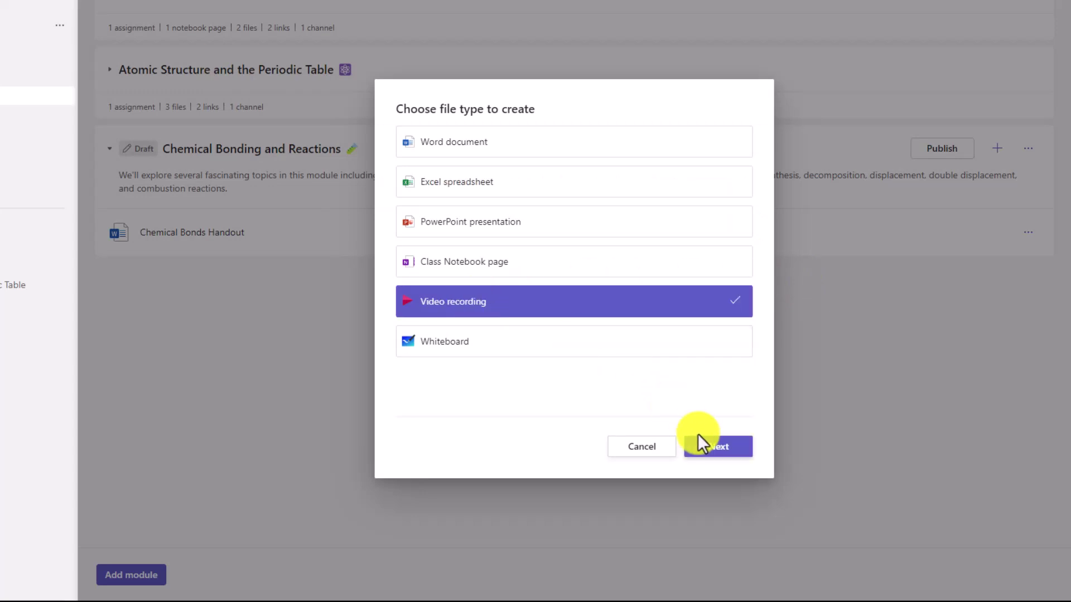
pyautogui.click(723, 447)
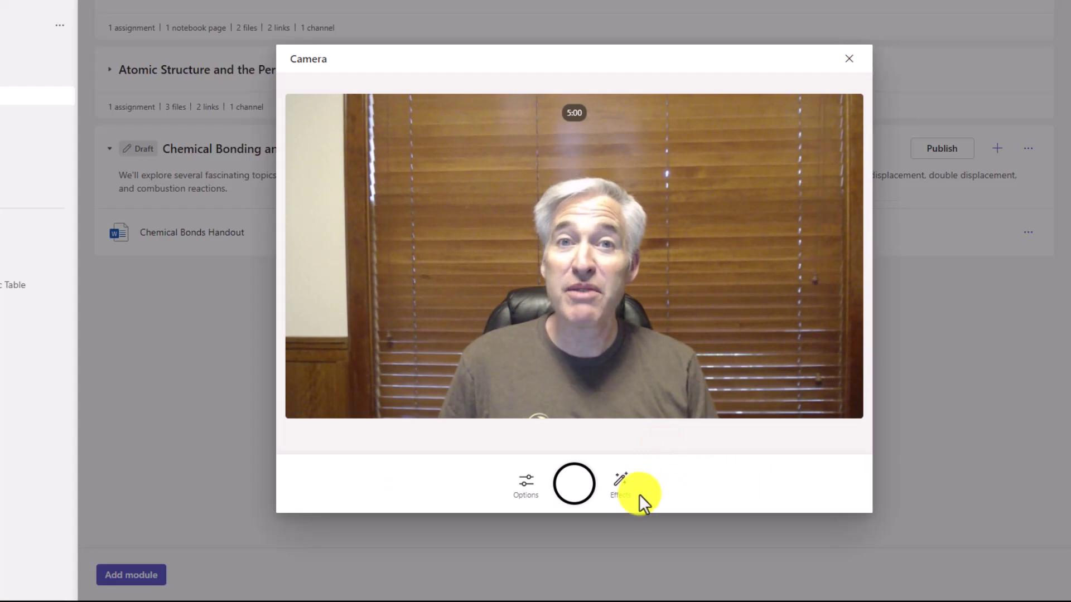
pyautogui.click(576, 487)
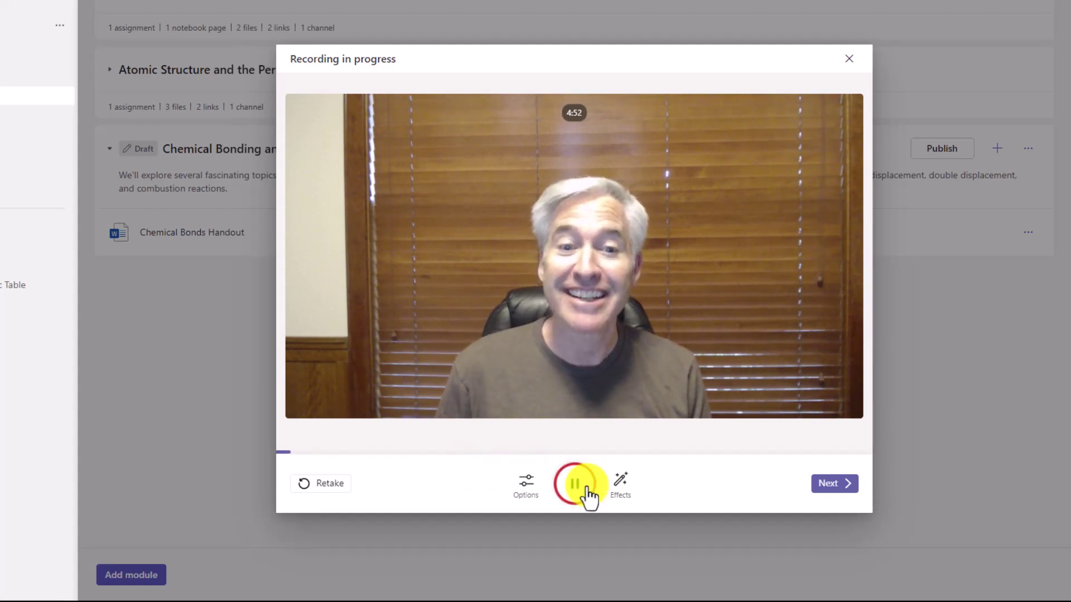
pyautogui.click(842, 495)
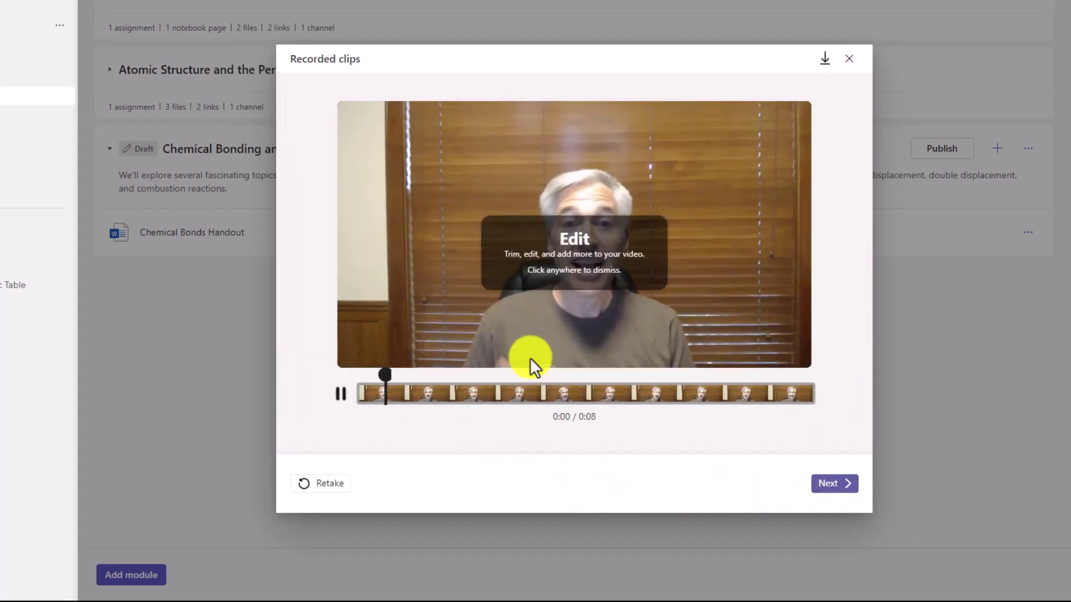
# Name the recording 'Breaking Bad chemistry intro' and upload it to the module
pyautogui.click(341, 393)
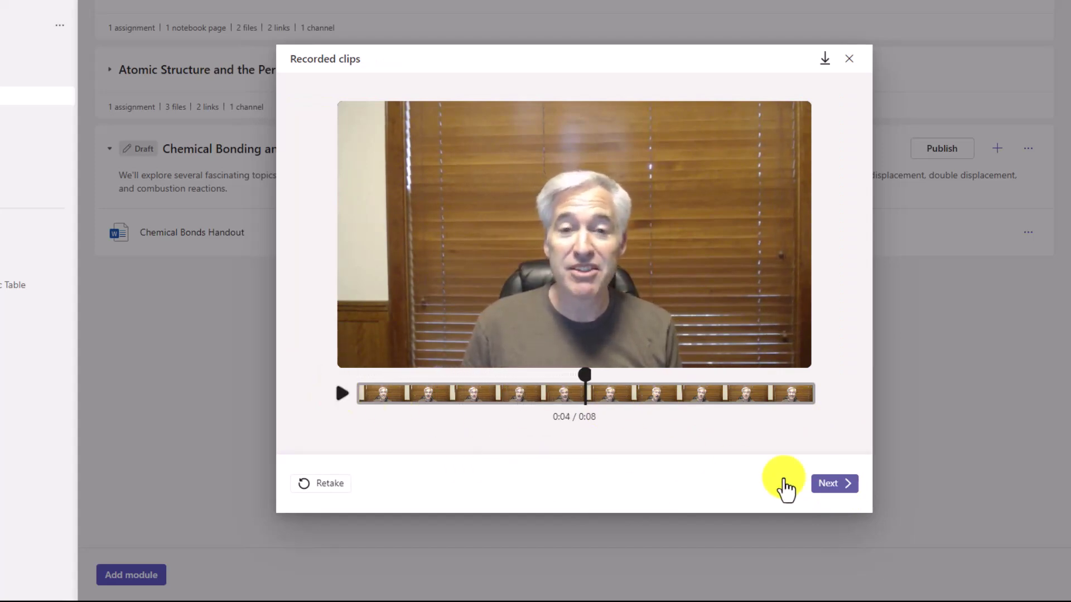
pyautogui.click(832, 484)
pyautogui.click(411, 139)
pyautogui.write('Breaking Bad chemistry intro')
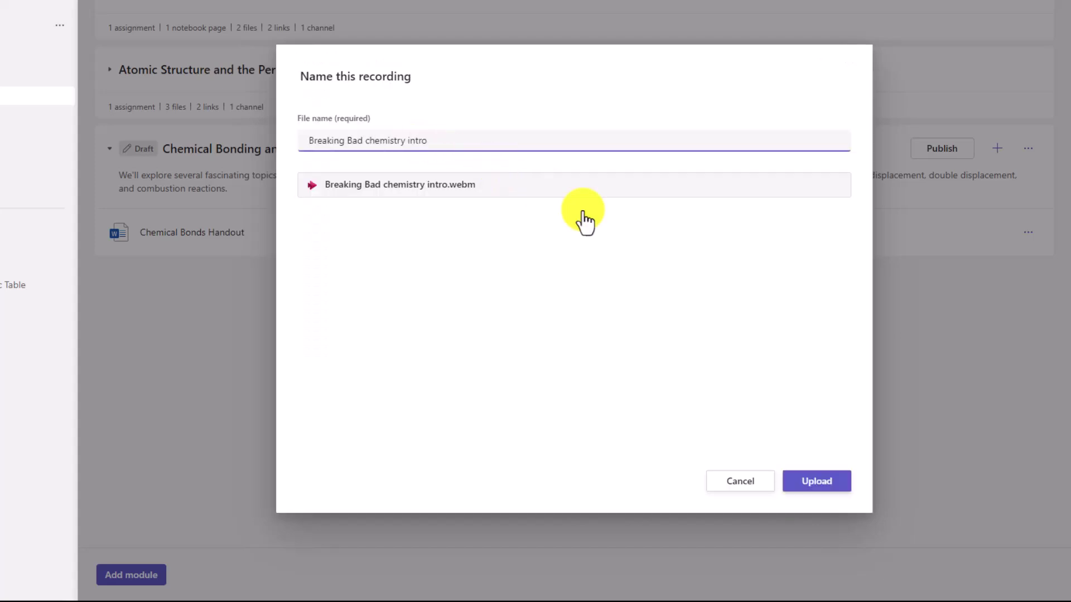
pyautogui.click(823, 483)
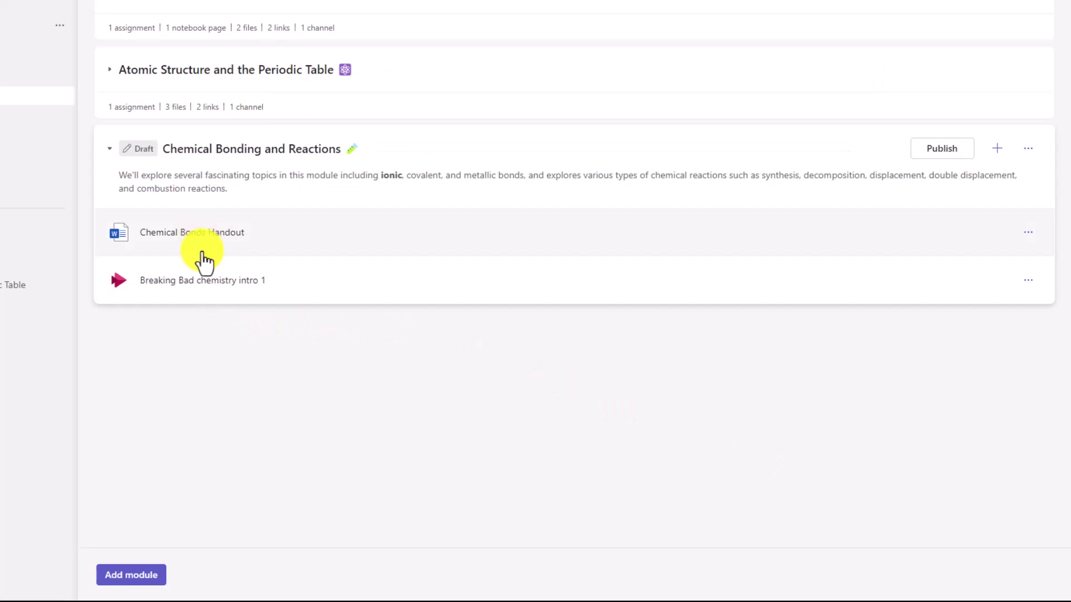
# Move the video above Chemical Bonds Handout and attach the existing Chemical Reactions Lab assignment
pyautogui.moveTo(213, 285); pyautogui.dragTo(212, 234)
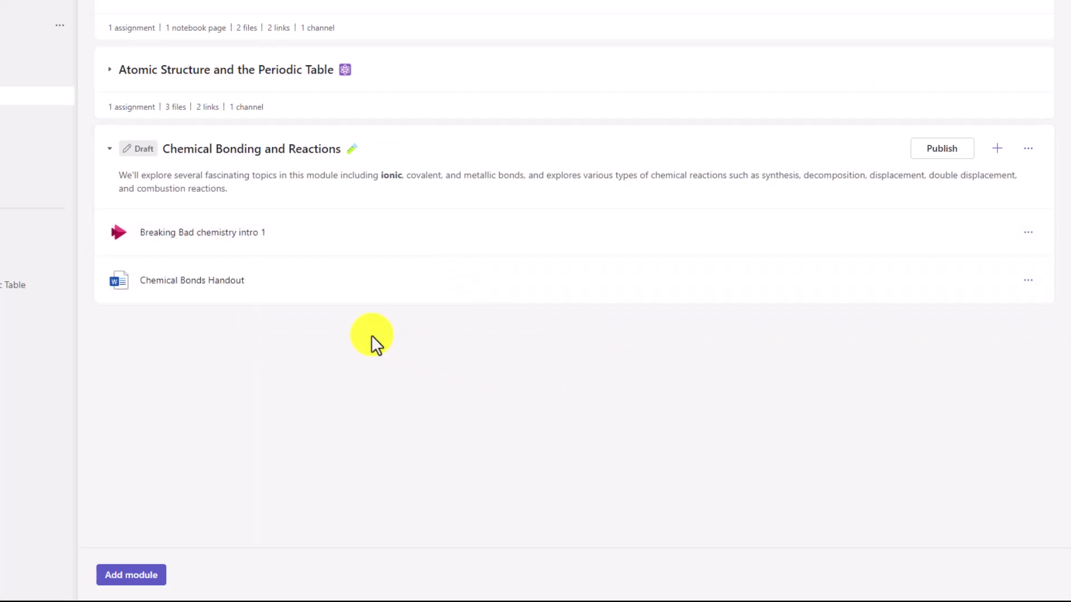
pyautogui.click(994, 149)
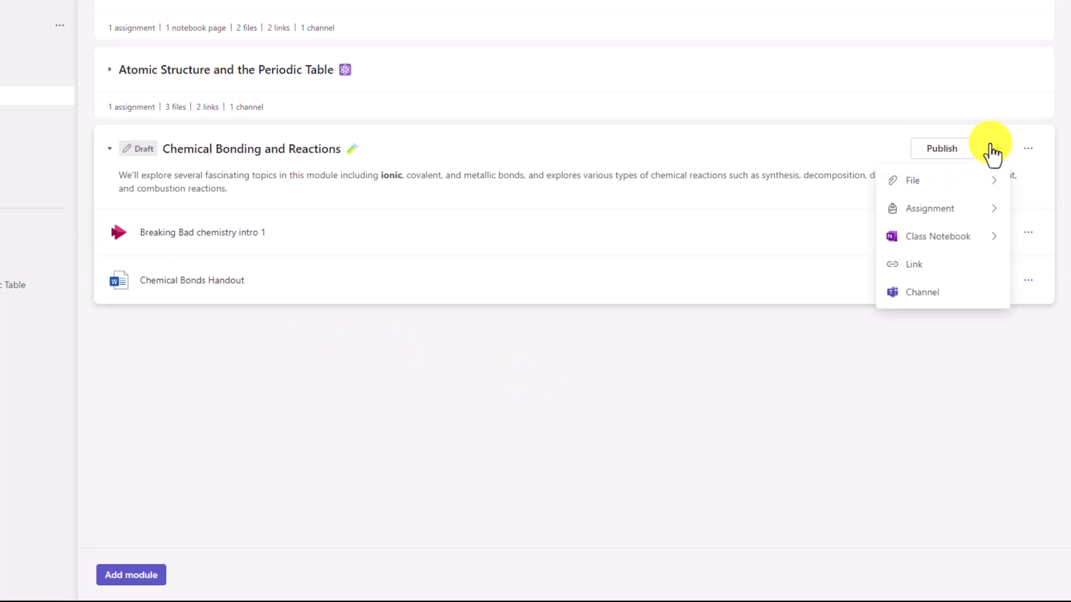
pyautogui.moveTo(931, 211)
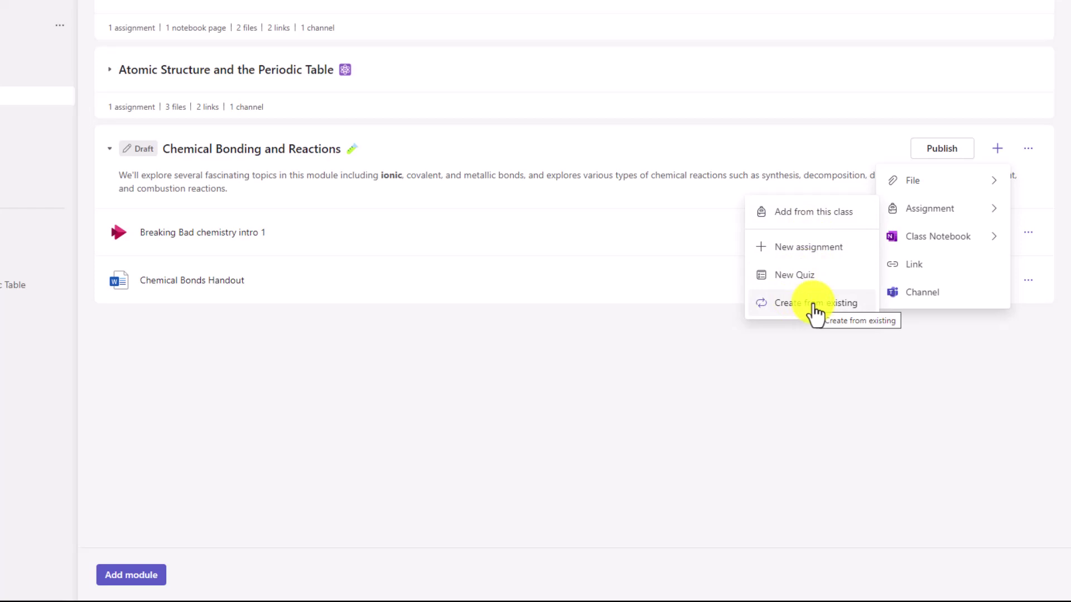
pyautogui.click(826, 213)
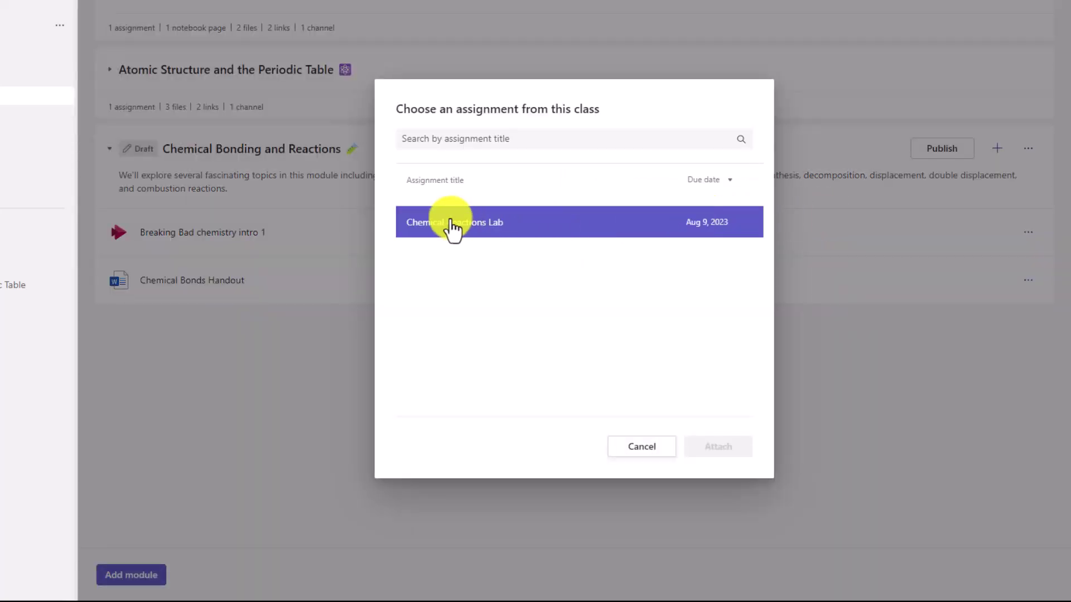
pyautogui.click(452, 223)
pyautogui.click(718, 451)
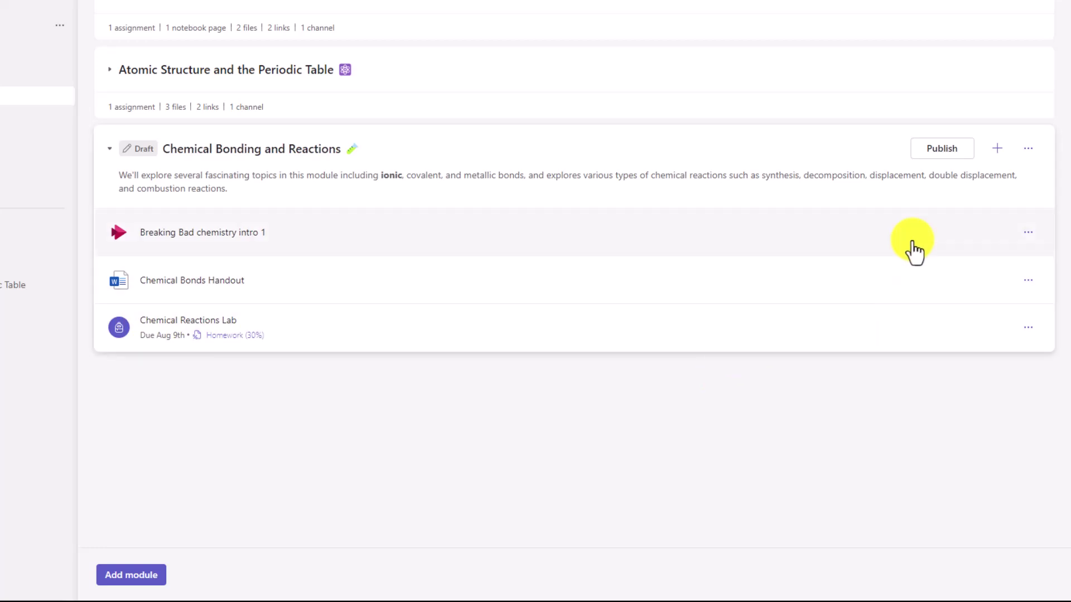
# Attach the Chemical Reactions page from _Content Library > Chemical Bonding and Reactions in the Class Notebook
pyautogui.click(998, 149)
pyautogui.moveTo(941, 245)
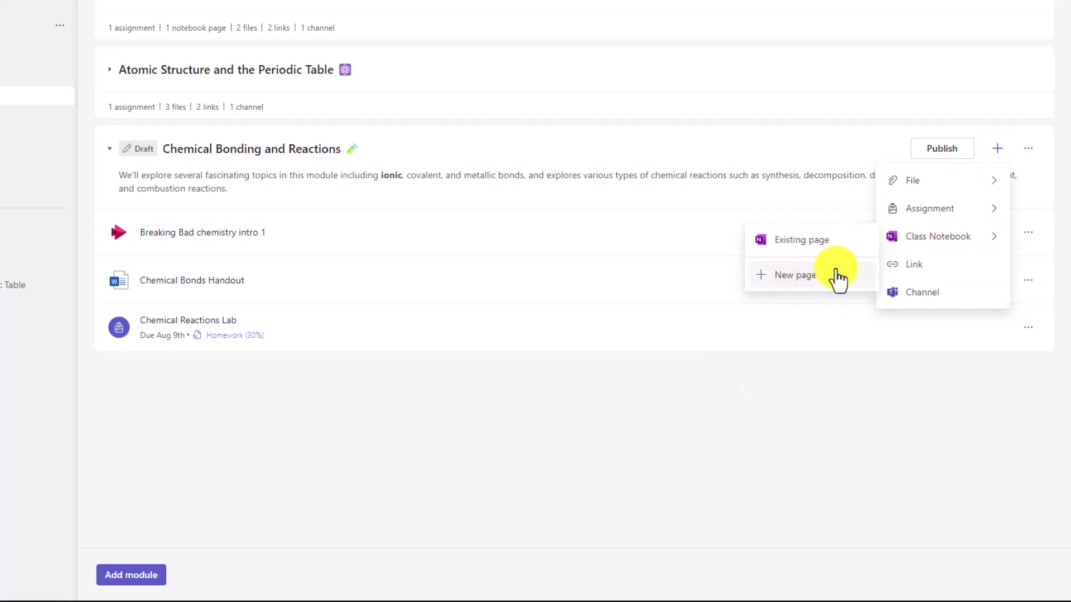
pyautogui.click(805, 252)
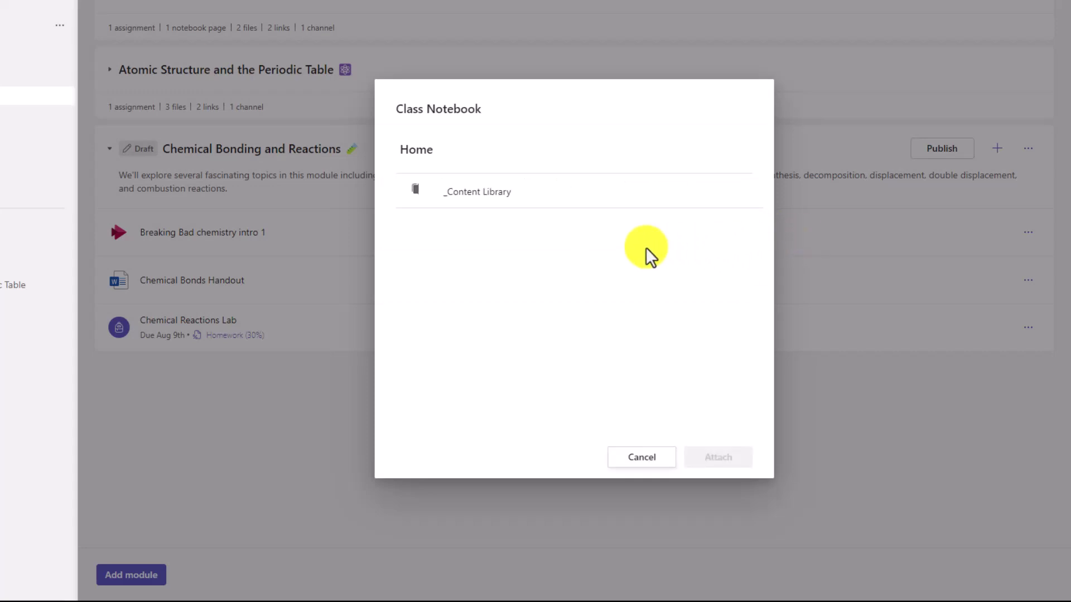
pyautogui.click(496, 202)
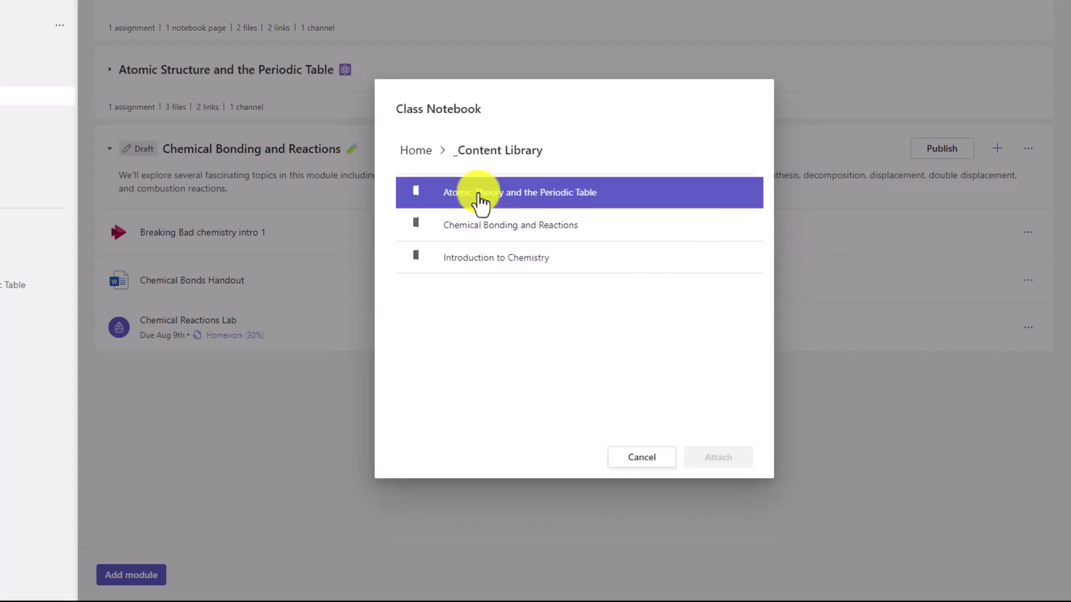
pyautogui.click(496, 234)
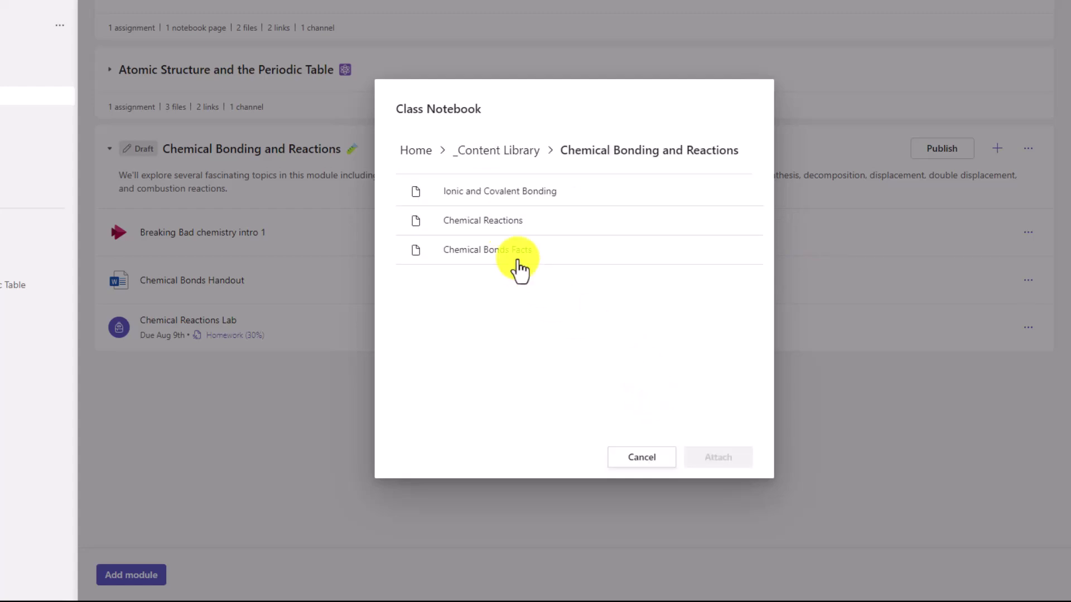
pyautogui.click(504, 231)
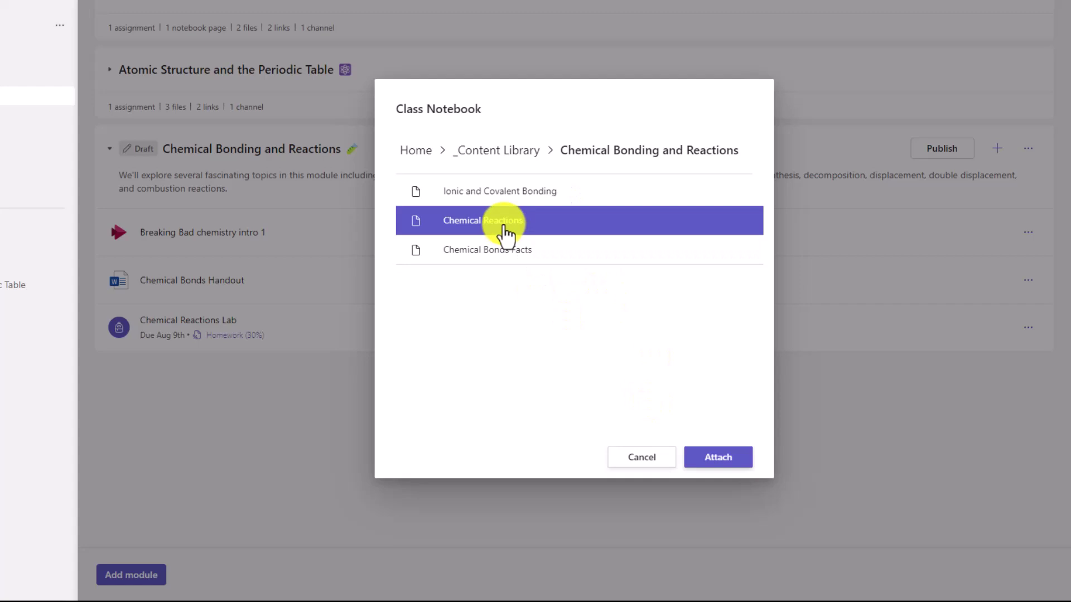
pyautogui.click(724, 462)
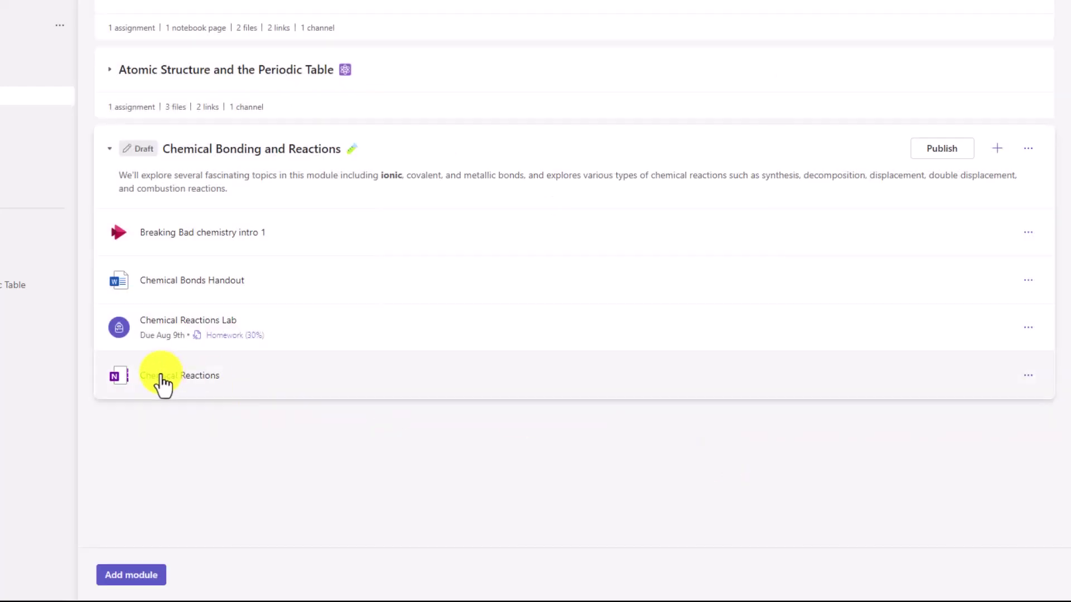
pyautogui.click(998, 149)
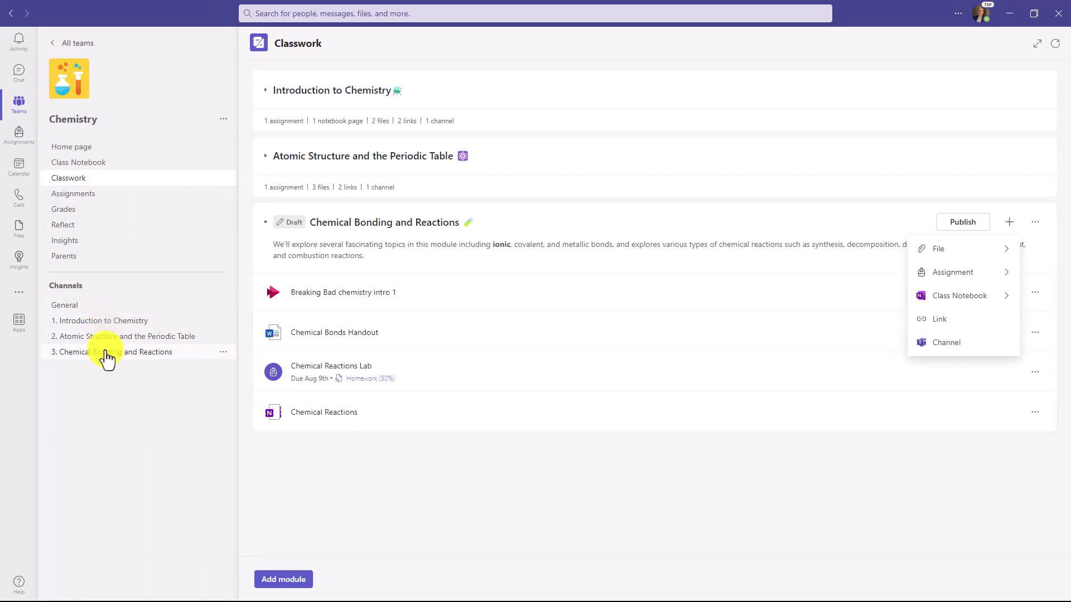
# Attach the 3. Chemical Bonding and Reactions channel as a module resource
pyautogui.click(949, 345)
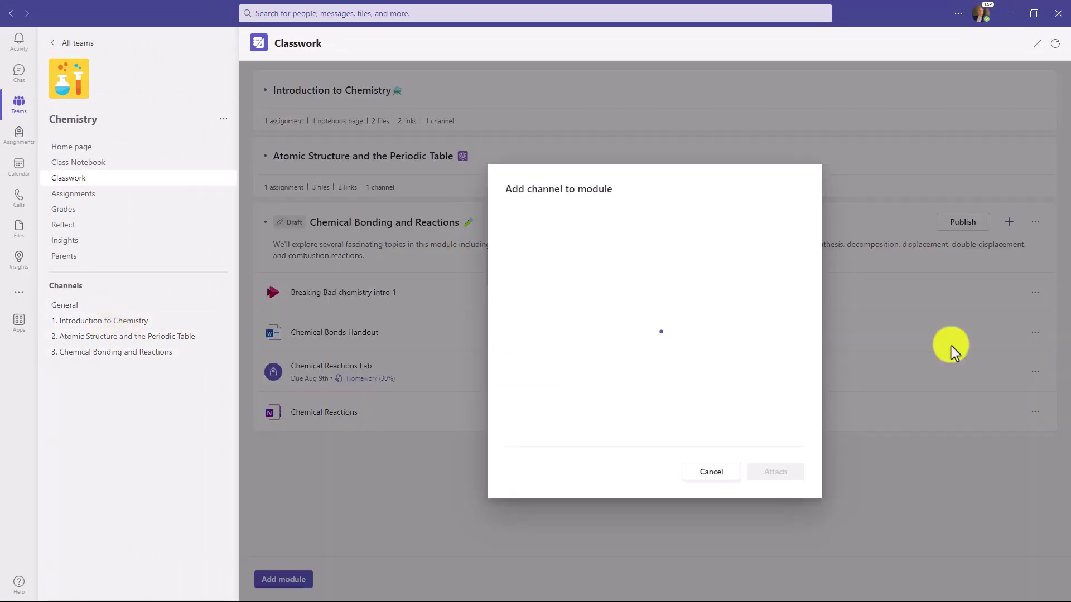
pyautogui.click(623, 289)
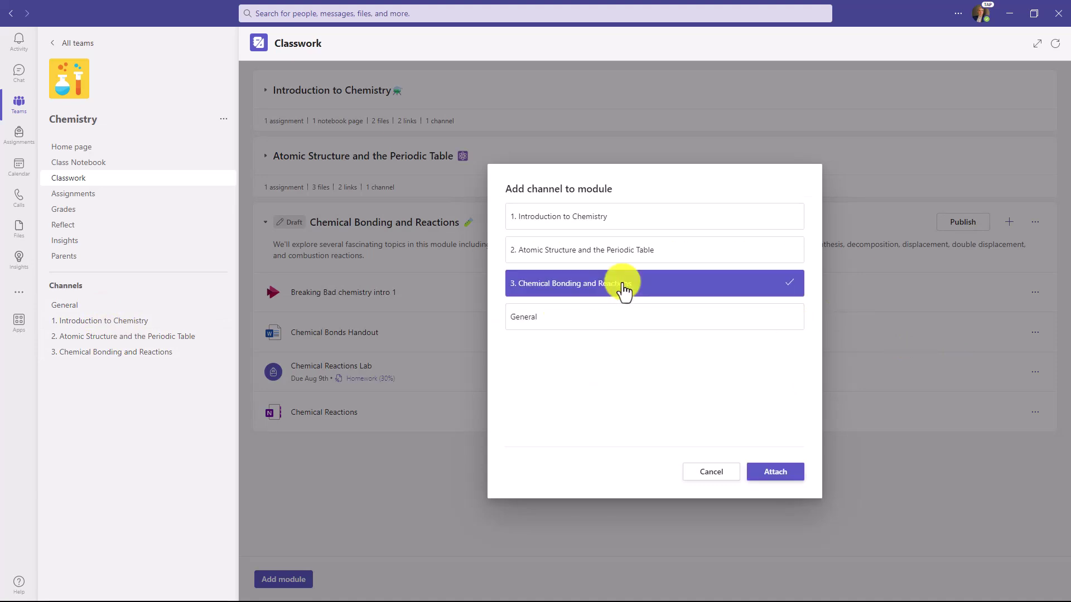
pyautogui.click(782, 476)
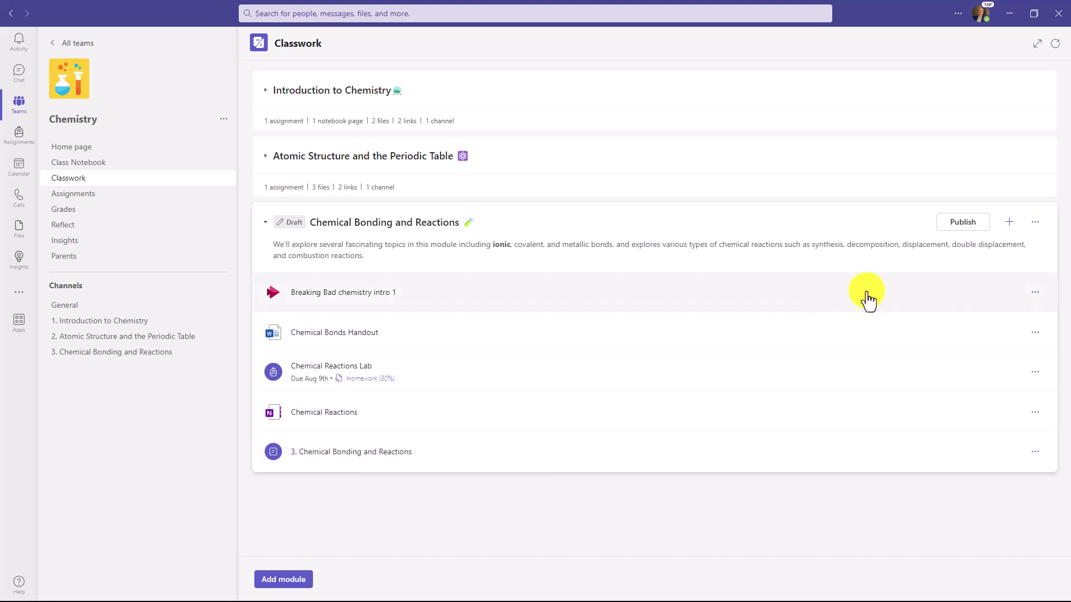
# Attach the pasted Khan Academy video link and drag it just below Chemical Reactions Lab
pyautogui.click(1010, 225)
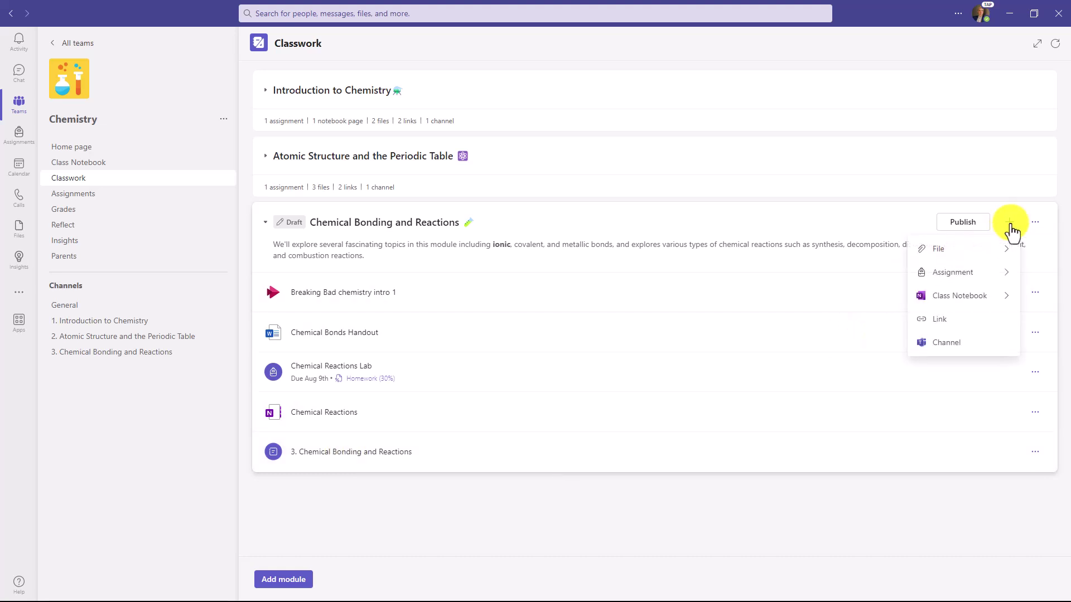
pyautogui.click(952, 317)
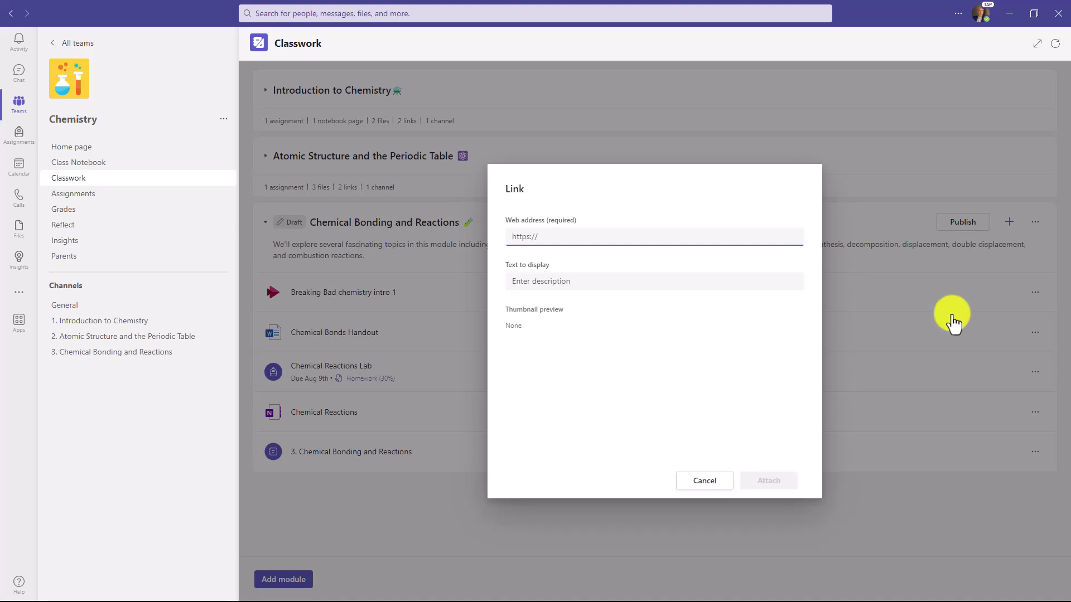
pyautogui.hotkey('ctrl', 'v')
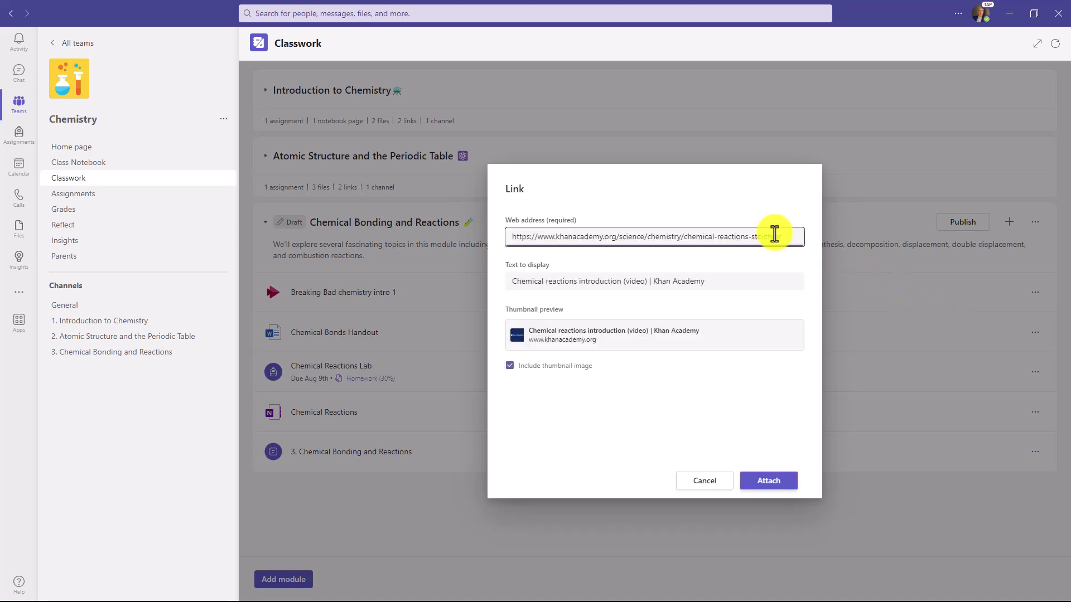
pyautogui.click(545, 282)
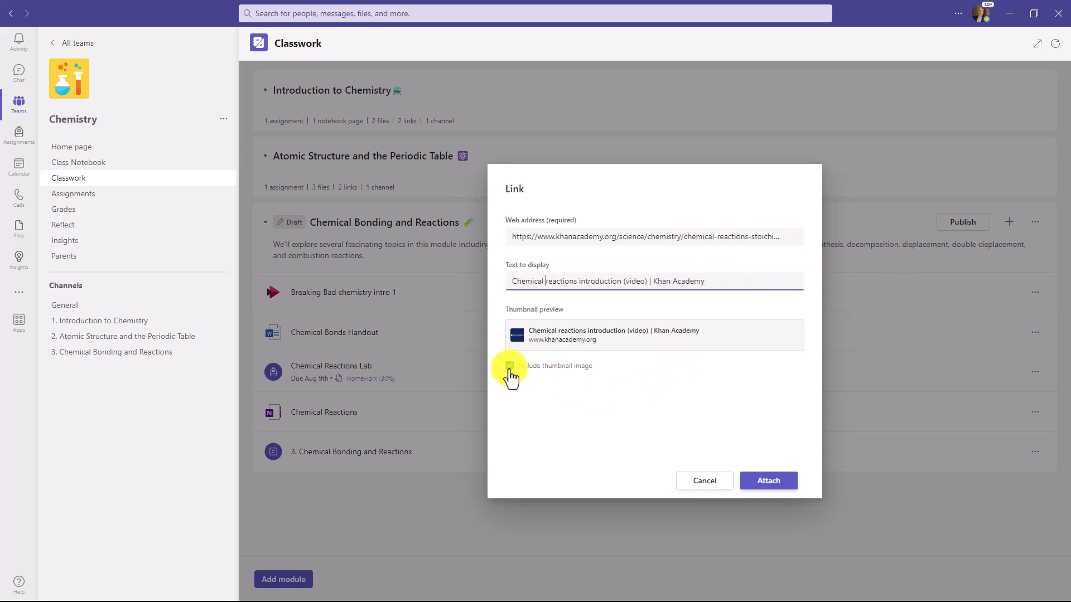
pyautogui.click(781, 483)
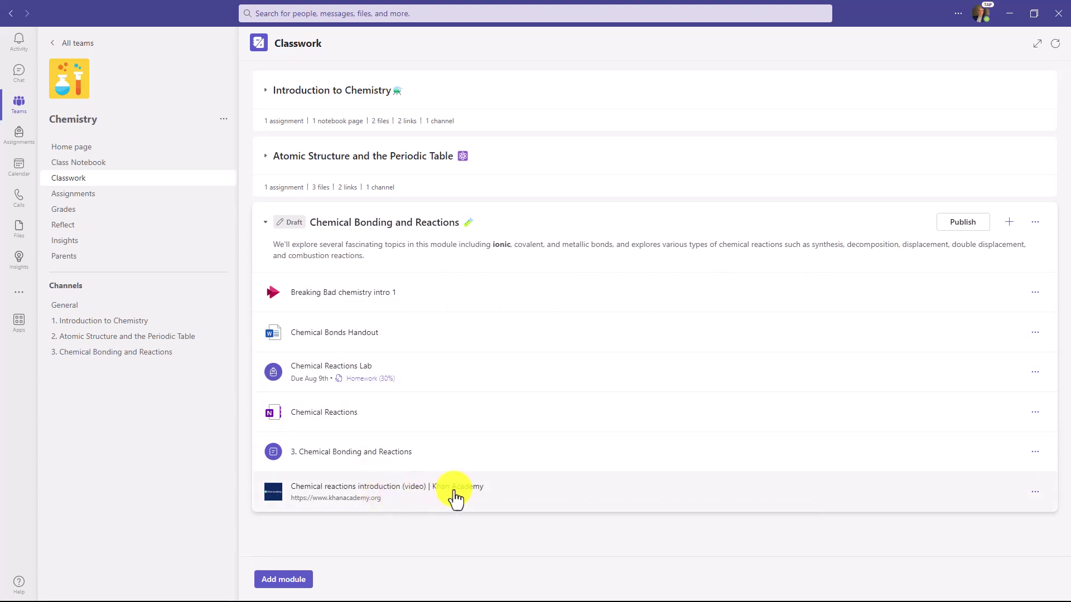
pyautogui.moveTo(373, 498); pyautogui.dragTo(369, 406)
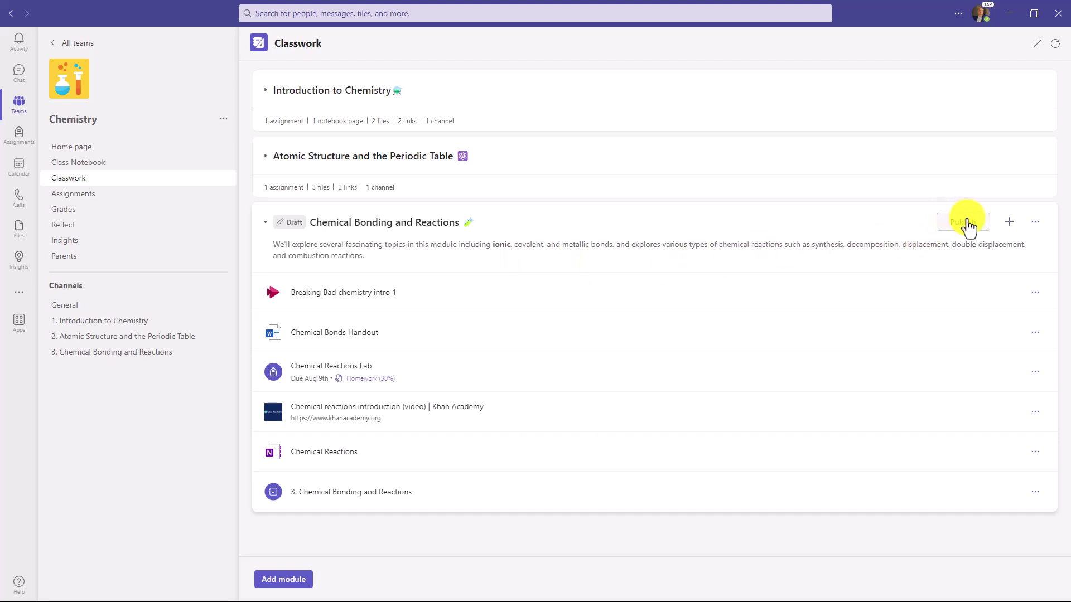
pyautogui.click(1038, 224)
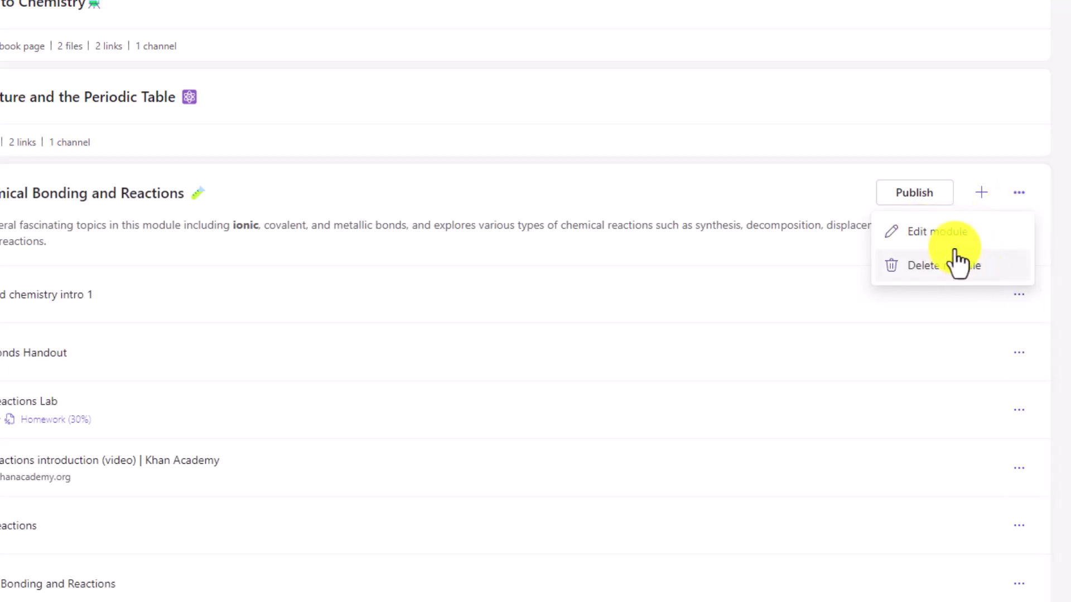
pyautogui.click(1021, 193)
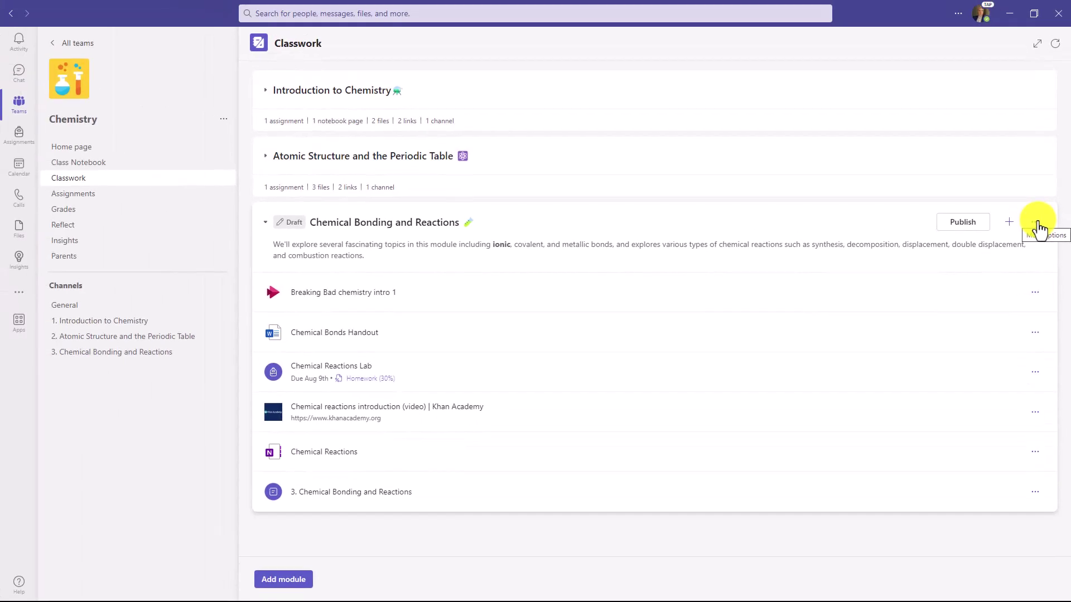
# Publish Chemical Bonding and Reactions, confirming in the publish dialog
pyautogui.click(959, 224)
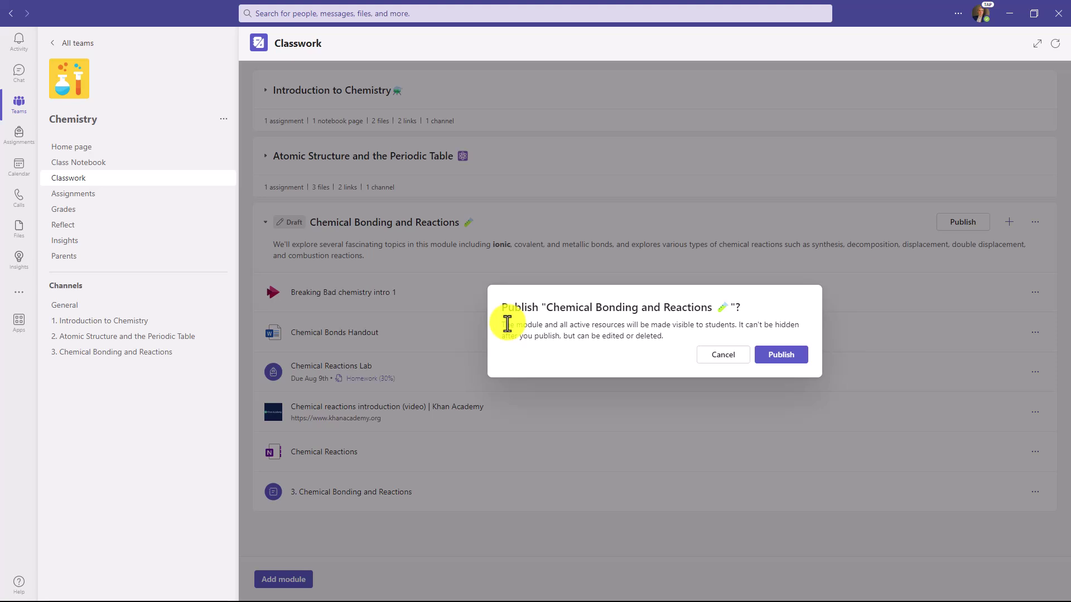
pyautogui.click(783, 358)
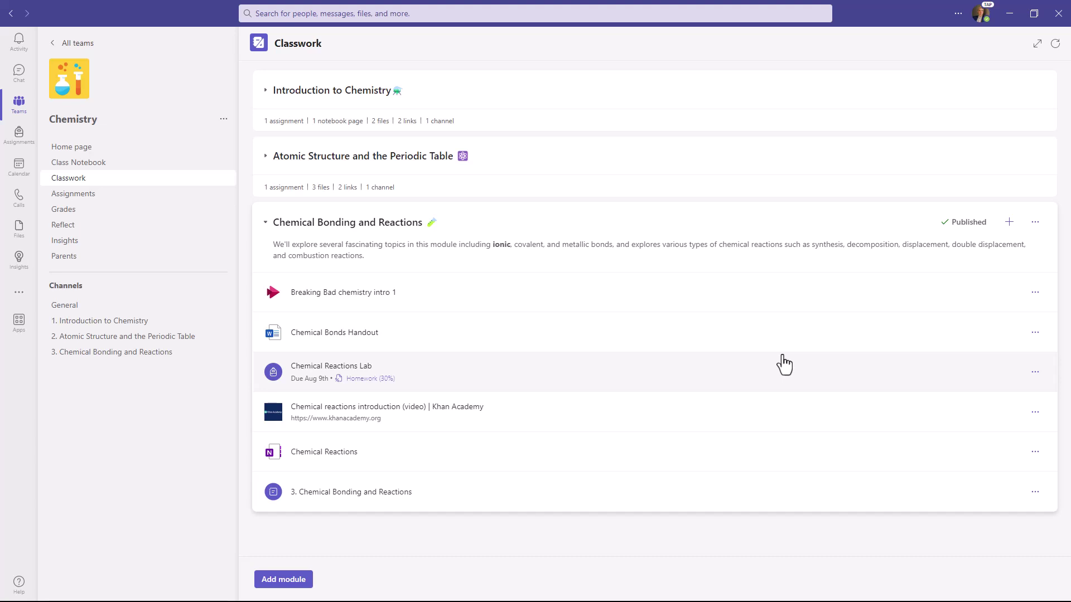
# Show the published module's More options menu with Edit, Pin and Delete module
pyautogui.click(784, 365)
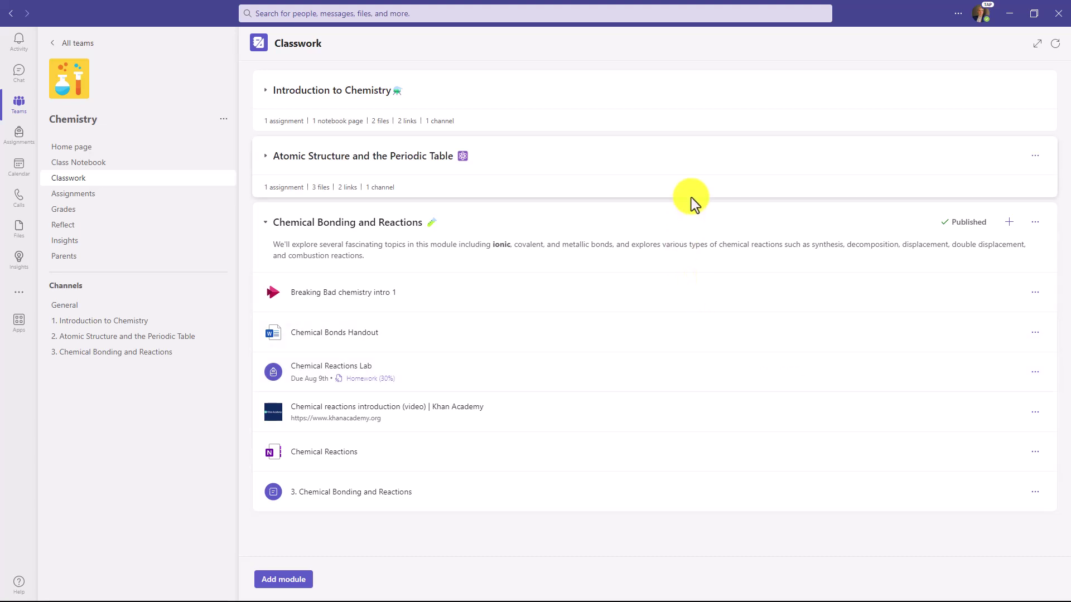
pyautogui.click(1035, 223)
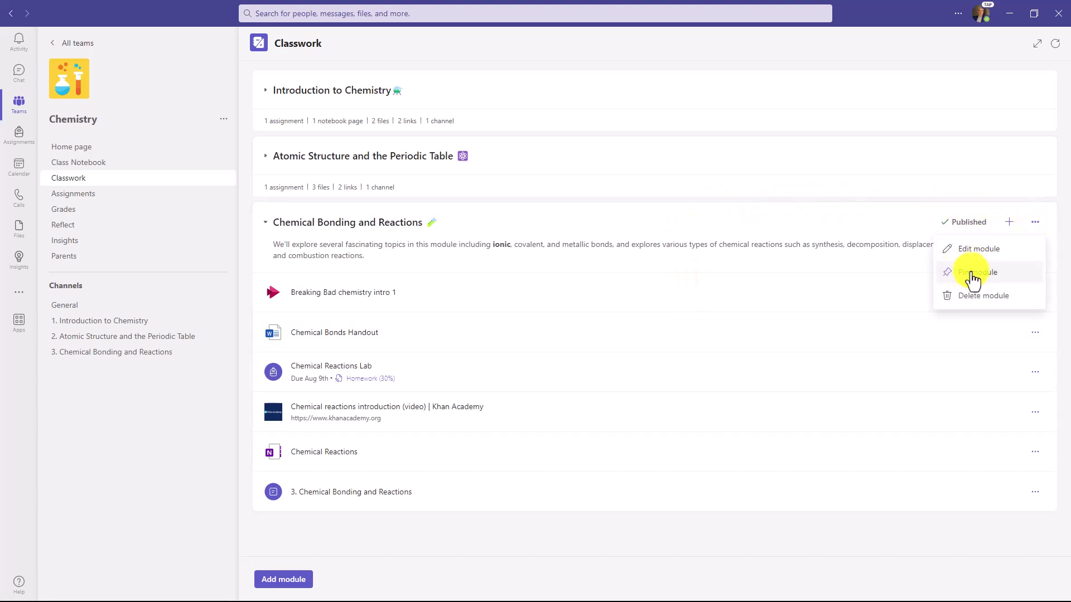
# Pin Chemical Bonding, try pinning Atomic Structure, then re-pin Chemical Bonding and expand it
pyautogui.click(977, 272)
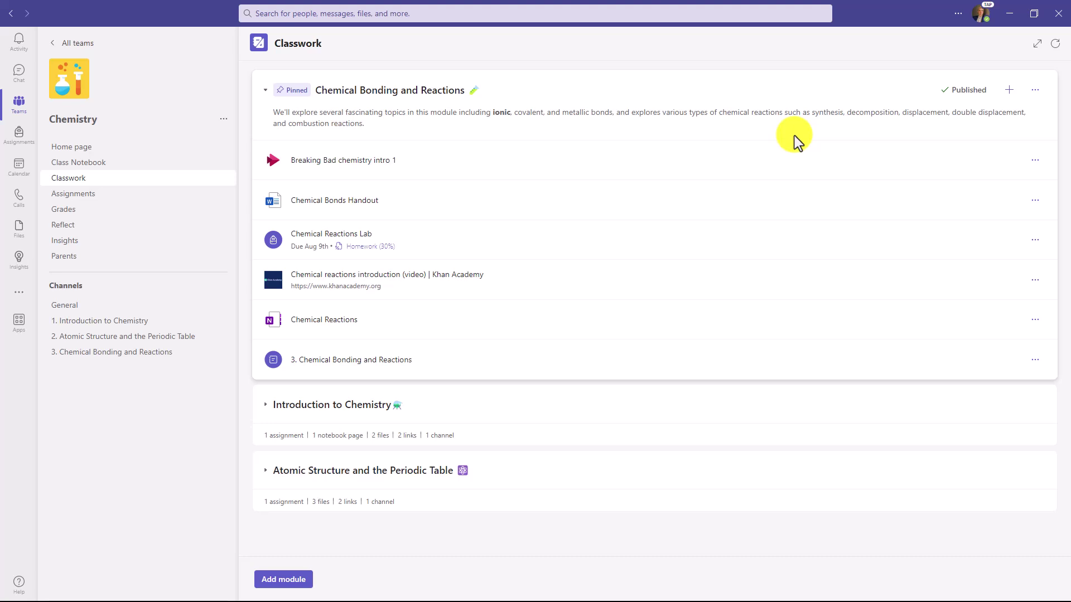
pyautogui.click(267, 91)
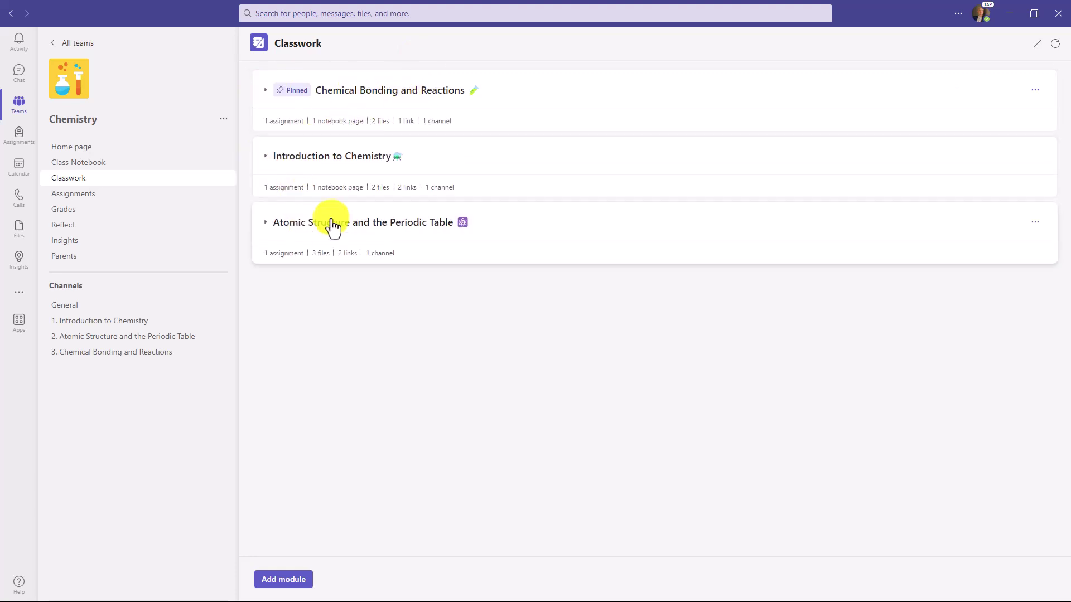
pyautogui.click(1035, 222)
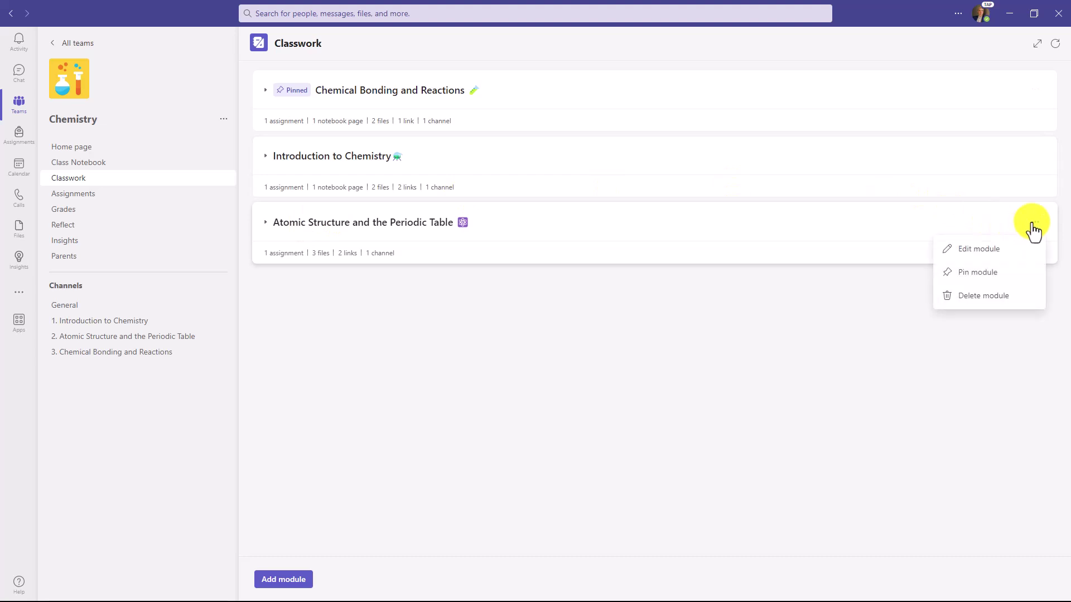
pyautogui.click(999, 279)
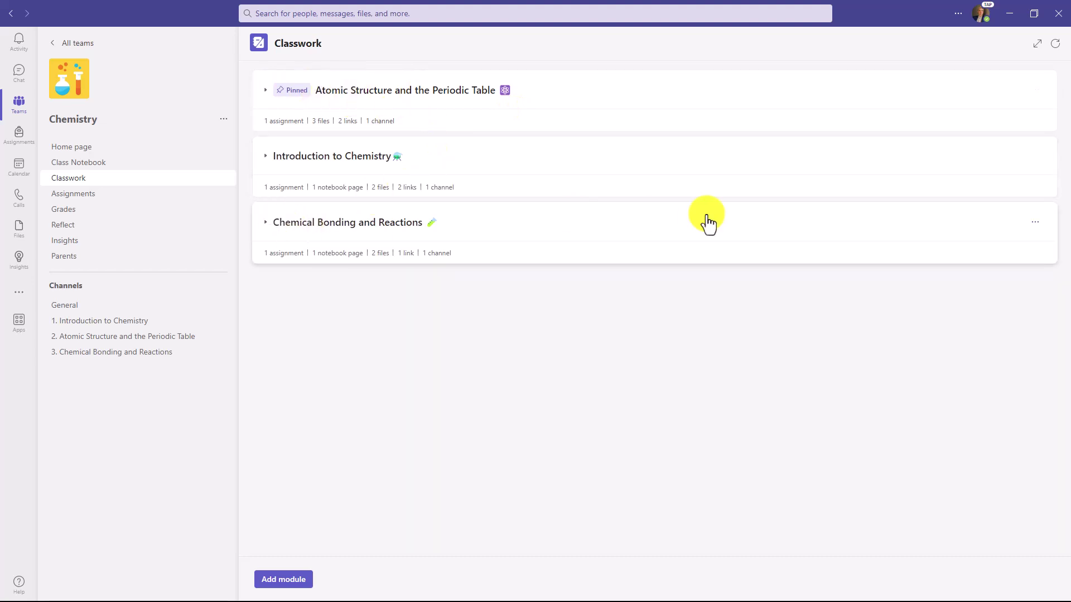
pyautogui.click(1035, 222)
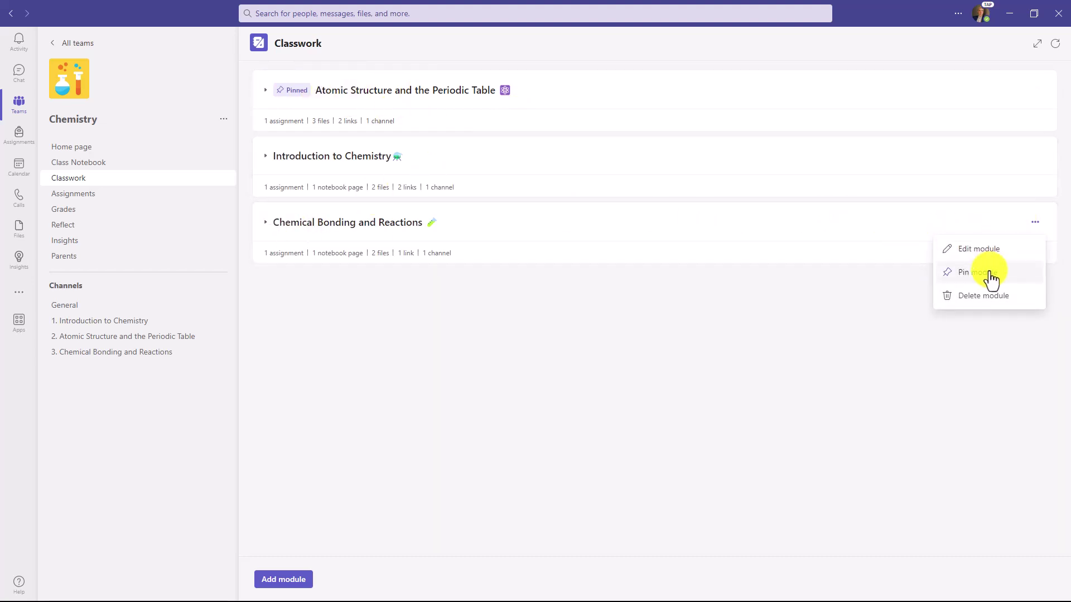
pyautogui.click(991, 279)
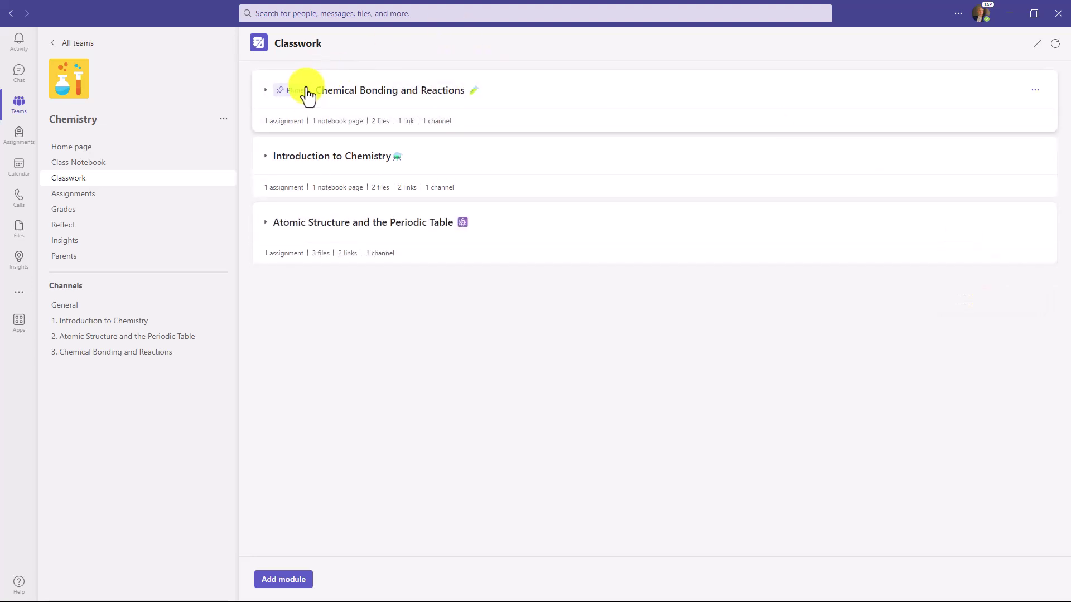
pyautogui.click(267, 95)
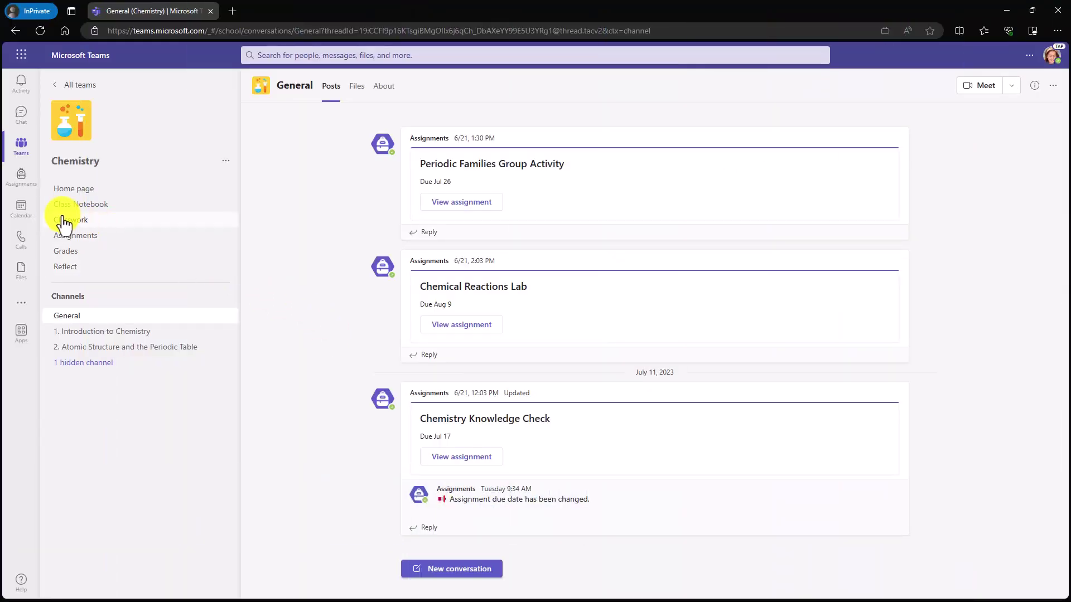
# Open Classwork from the team sidebar and expand the pinned Chemical Bonding and Reactions module
pyautogui.click(108, 223)
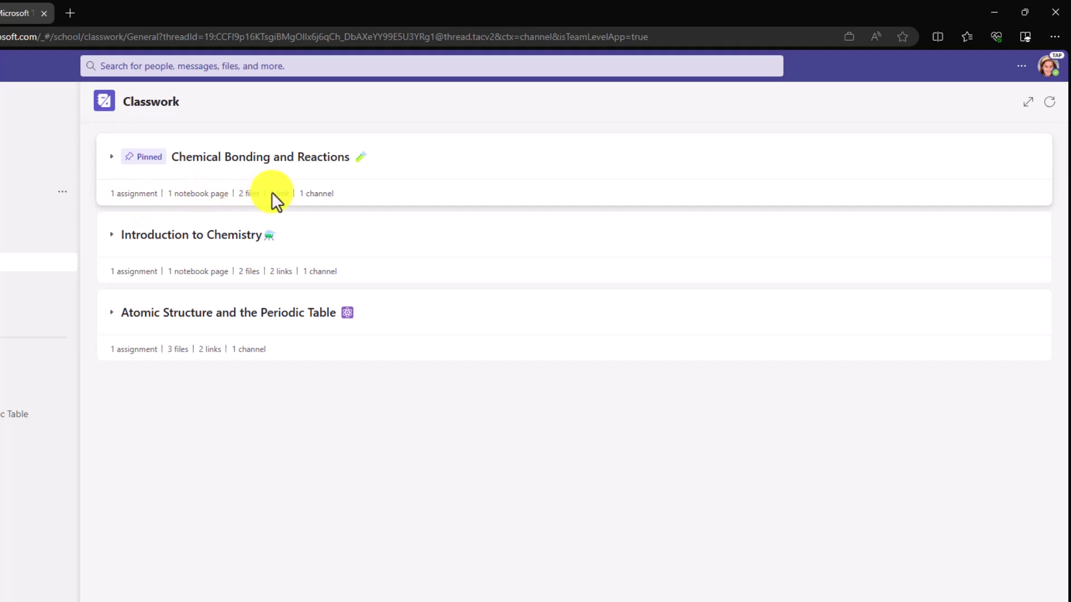
pyautogui.click(111, 159)
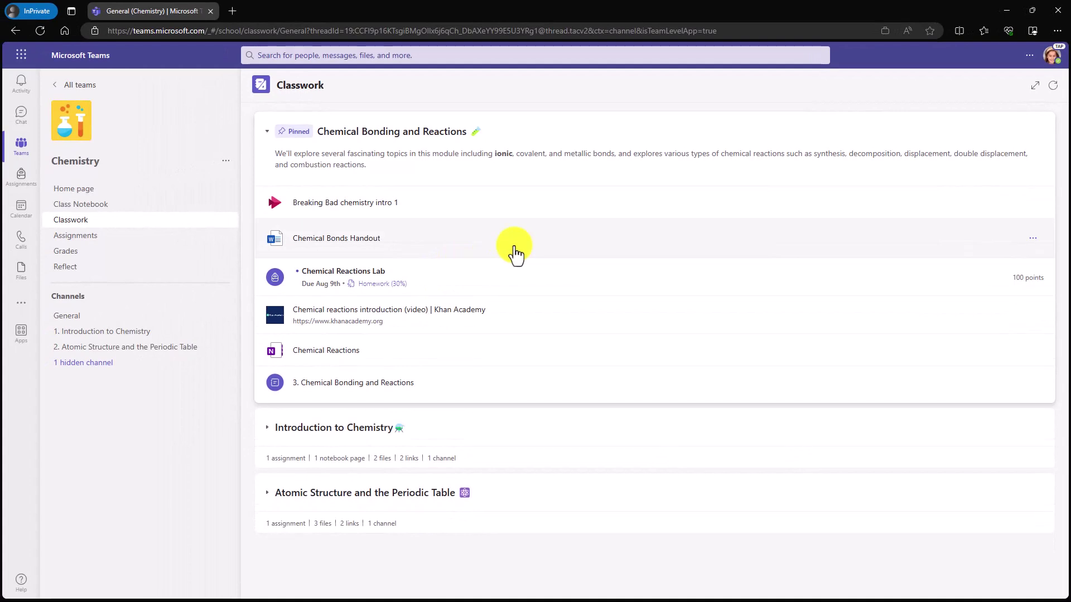
pyautogui.click(515, 255)
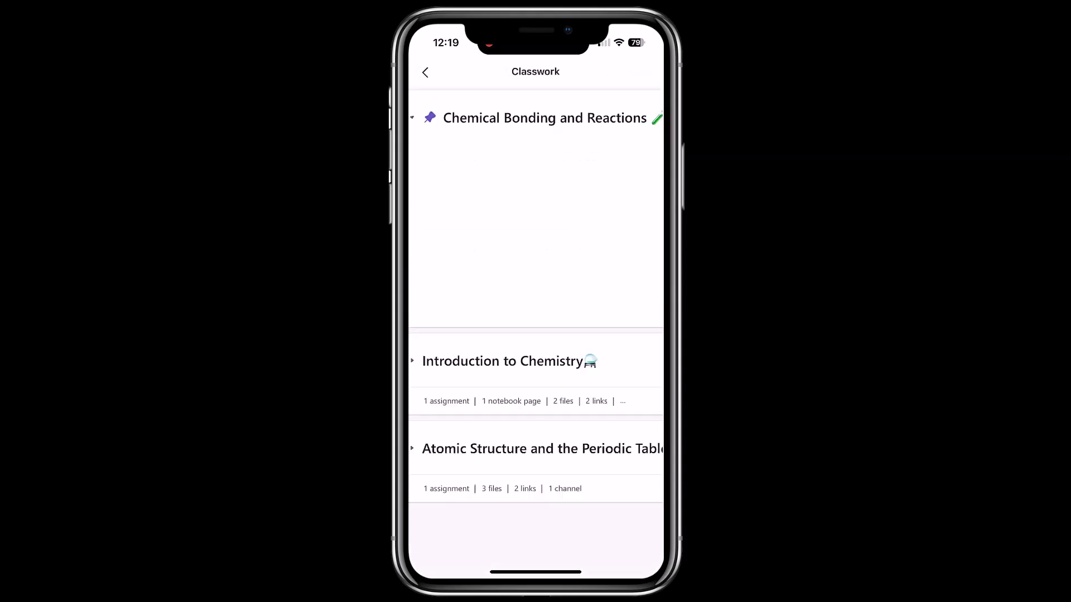
# On the phone, play Breaking Bad chemistry intro and scroll through the module's resources
pyautogui.scroll(-2, 536, 363)
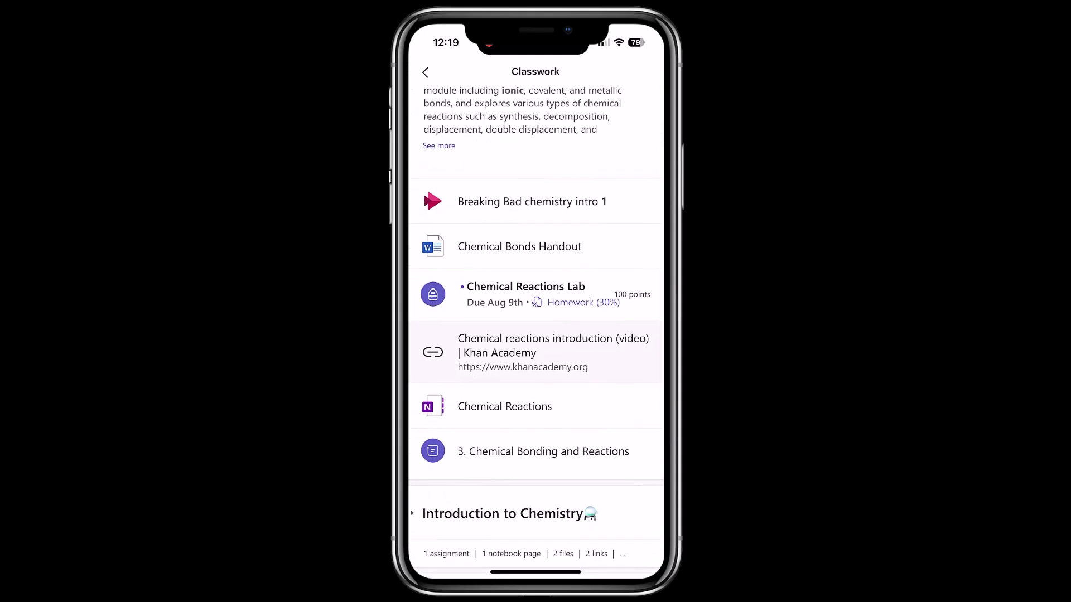
pyautogui.click(528, 202)
pyautogui.scroll(-5, 536, 318)
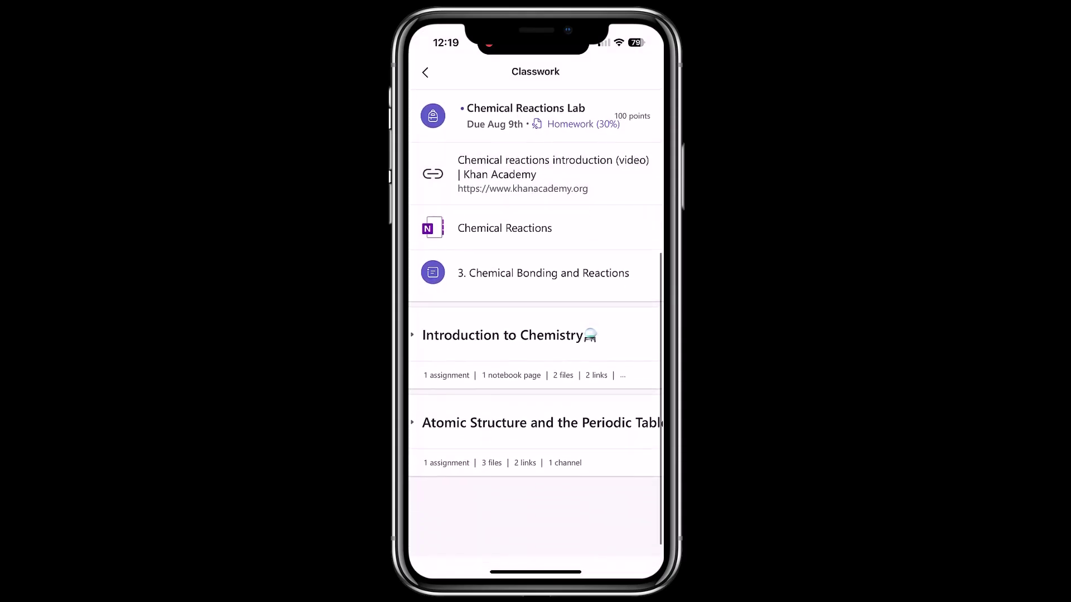
pyautogui.click(502, 420)
pyautogui.scroll(-10, 535, 318)
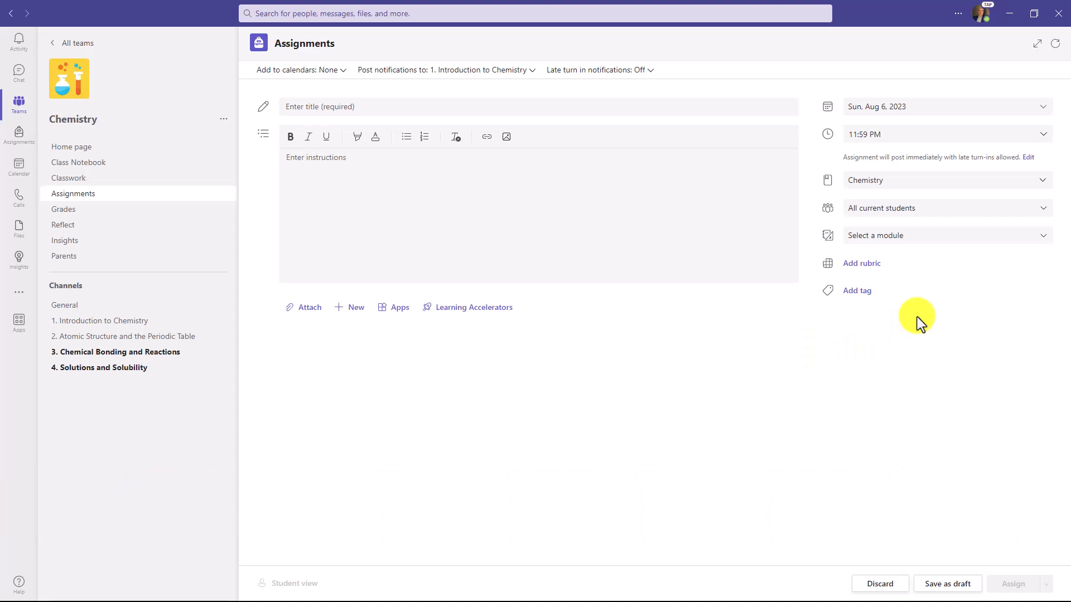
# Place the periodic table handout assignment in a module and preview it in Student view
pyautogui.click(998, 244)
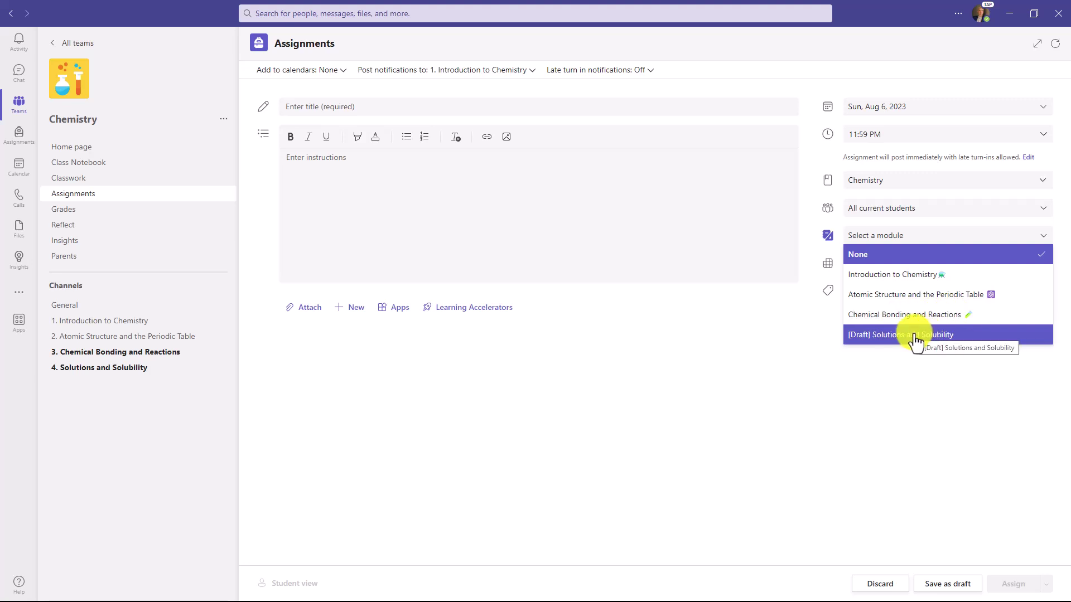
pyautogui.click(944, 312)
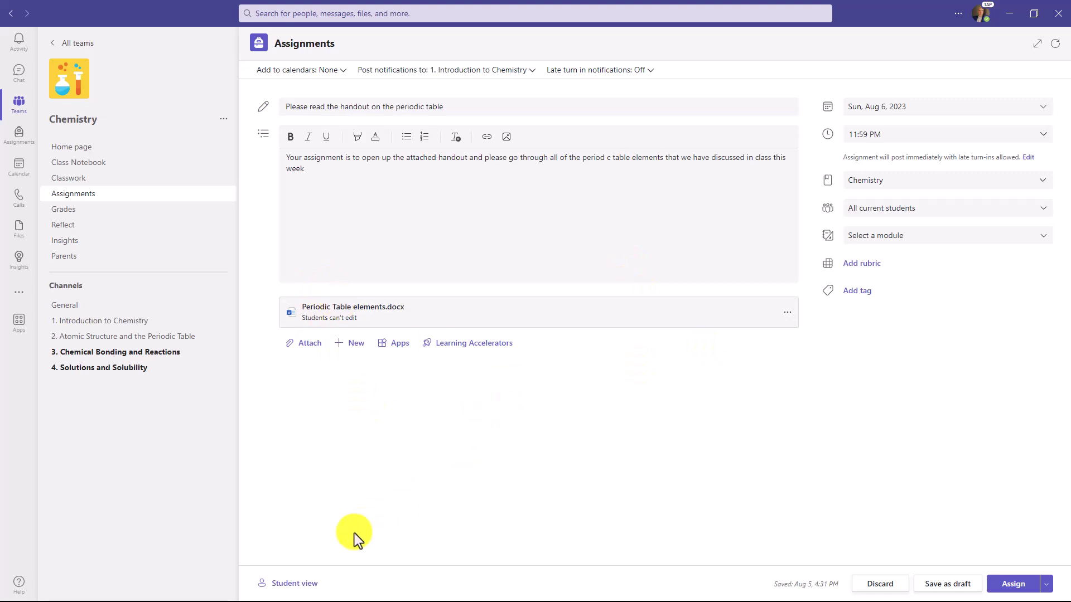
pyautogui.click(290, 586)
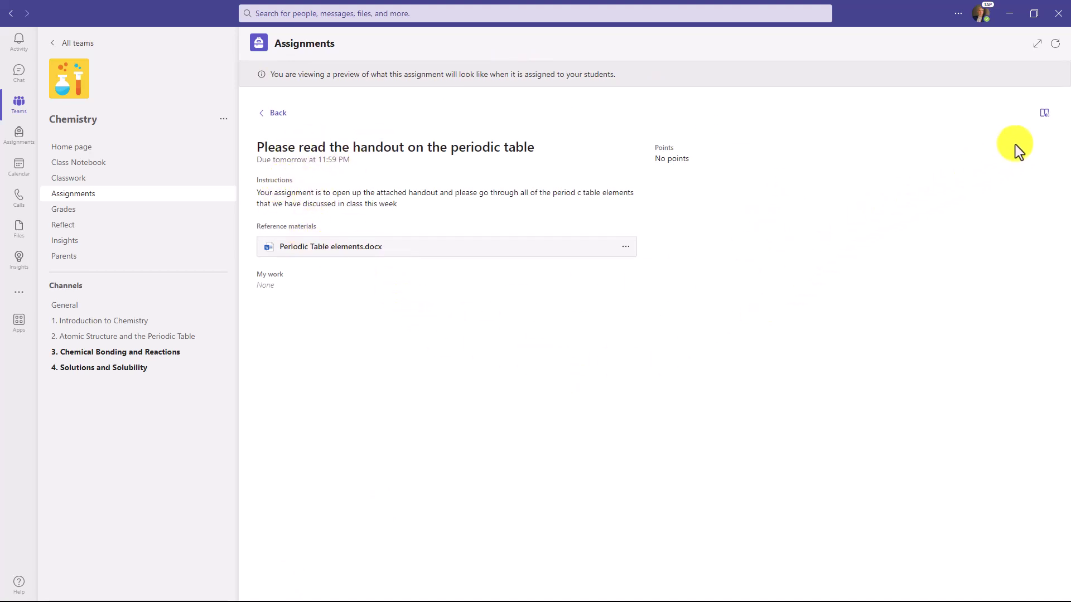
# Review the assignment in Immersive Reader, return to the editor, and assign it to students
pyautogui.click(1045, 118)
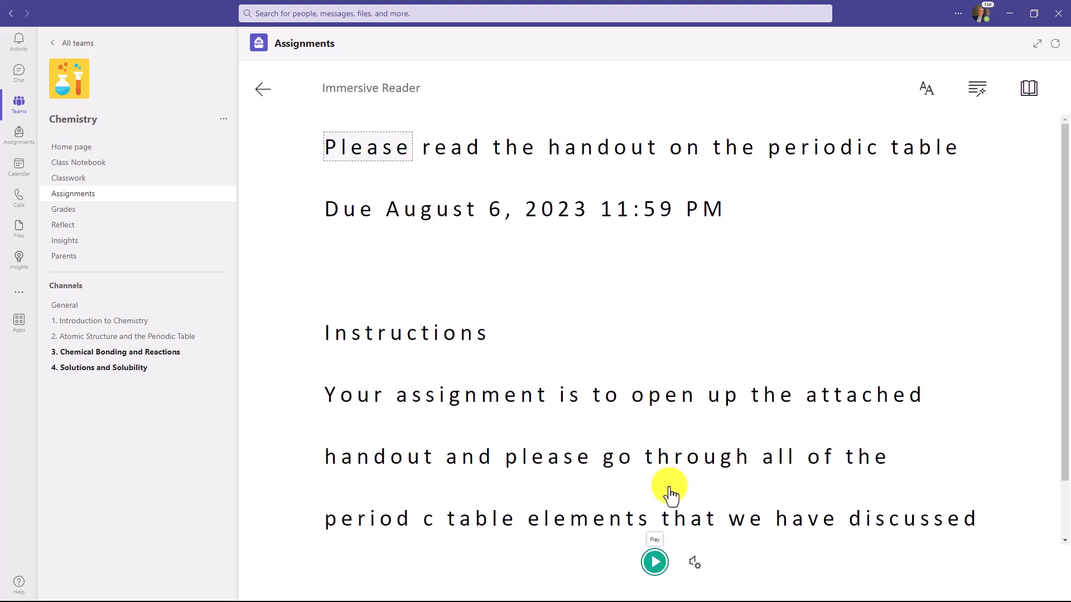
pyautogui.click(265, 90)
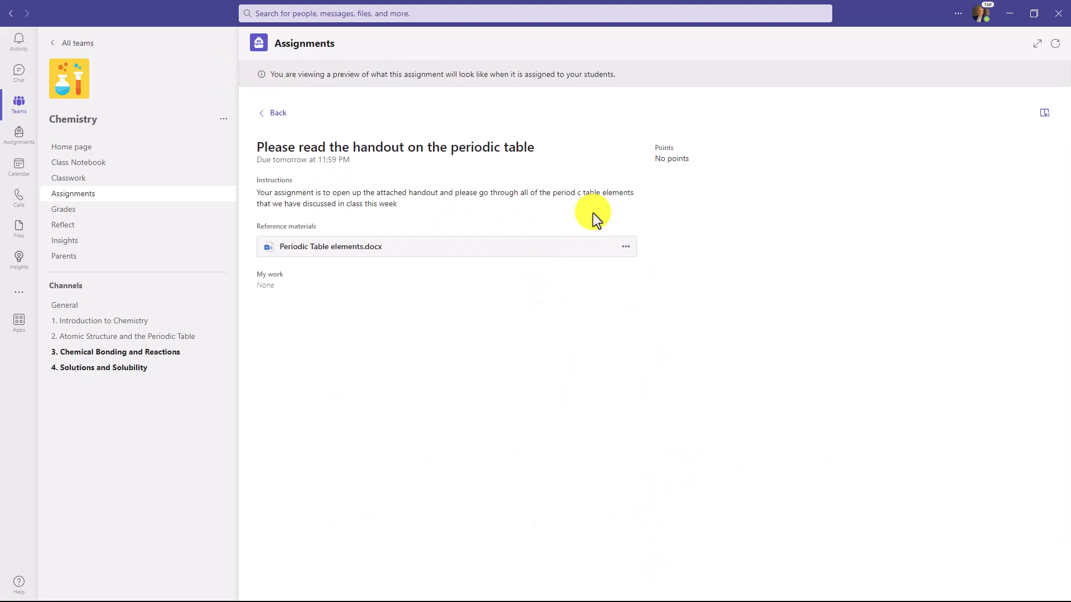
pyautogui.click(278, 113)
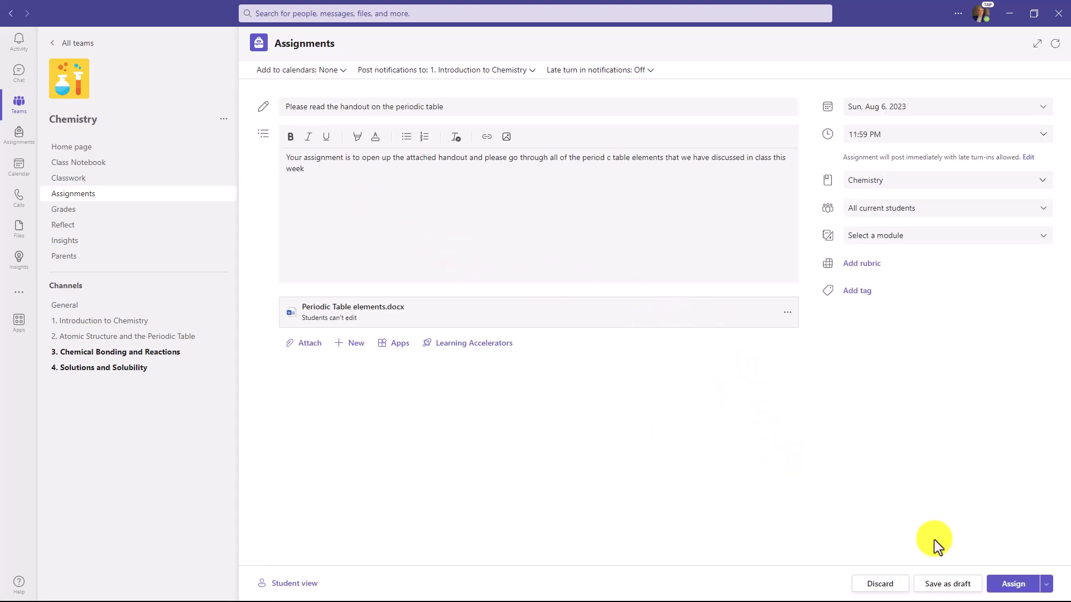
pyautogui.click(1014, 584)
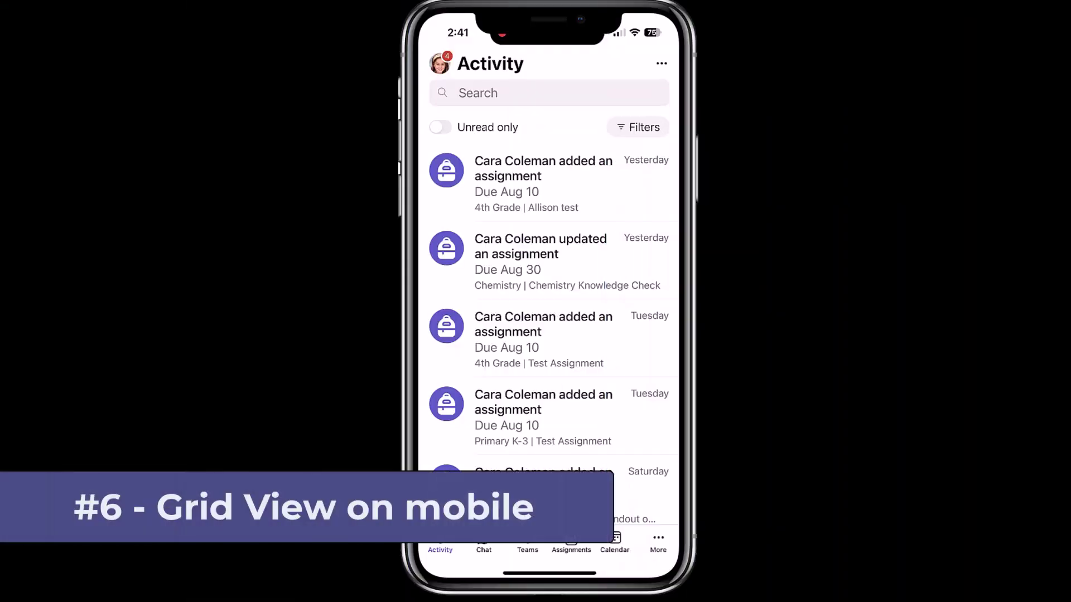
# Open the Physical Science class from the mobile Teams class list
pyautogui.click(527, 541)
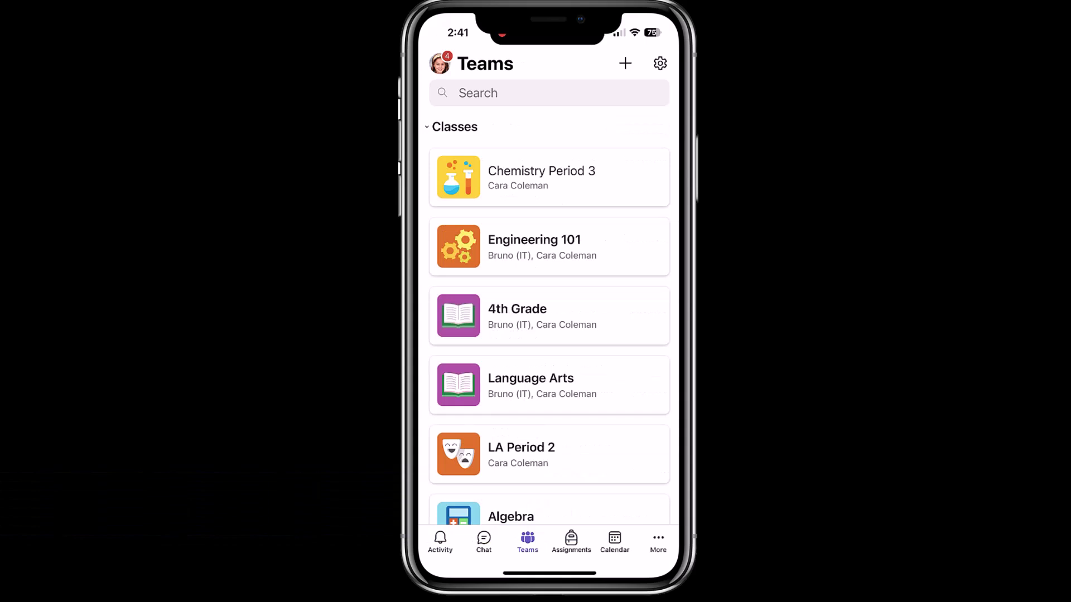
pyautogui.scroll(-6, 549, 302)
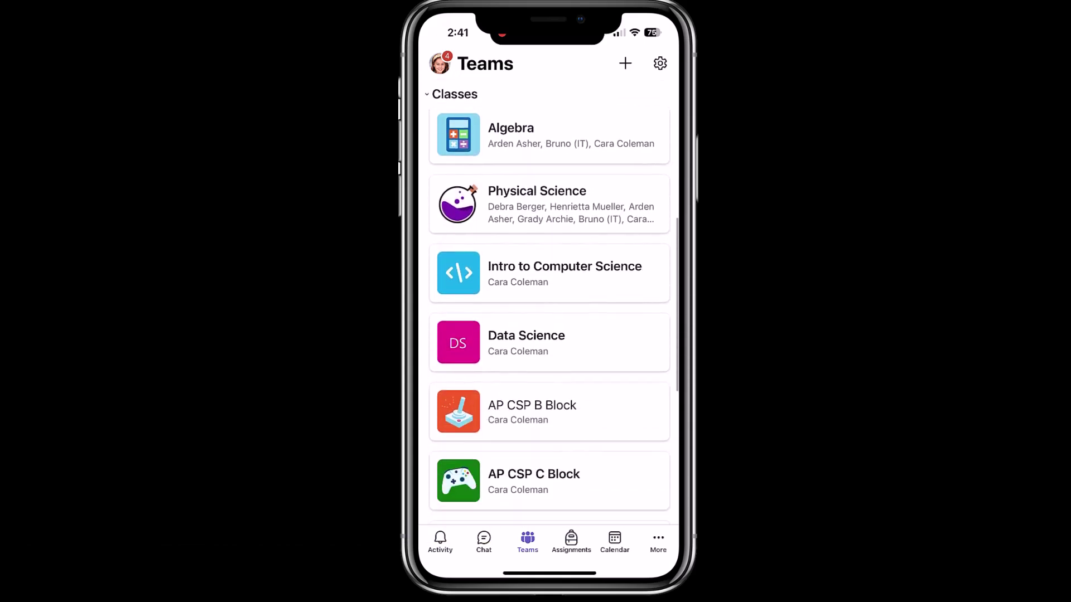
pyautogui.scroll(6, 550, 302)
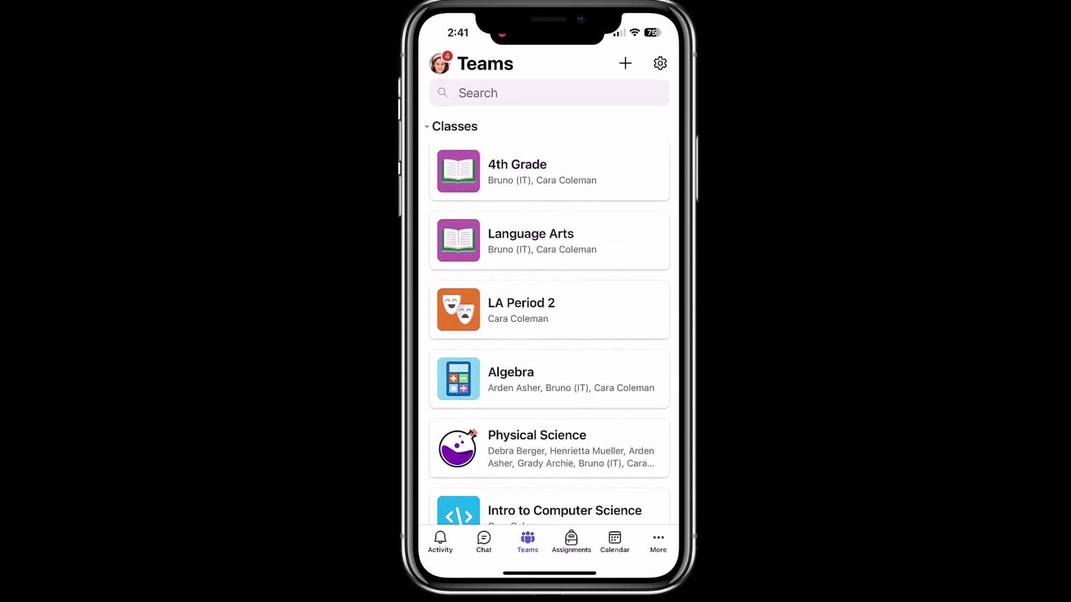
pyautogui.click(549, 448)
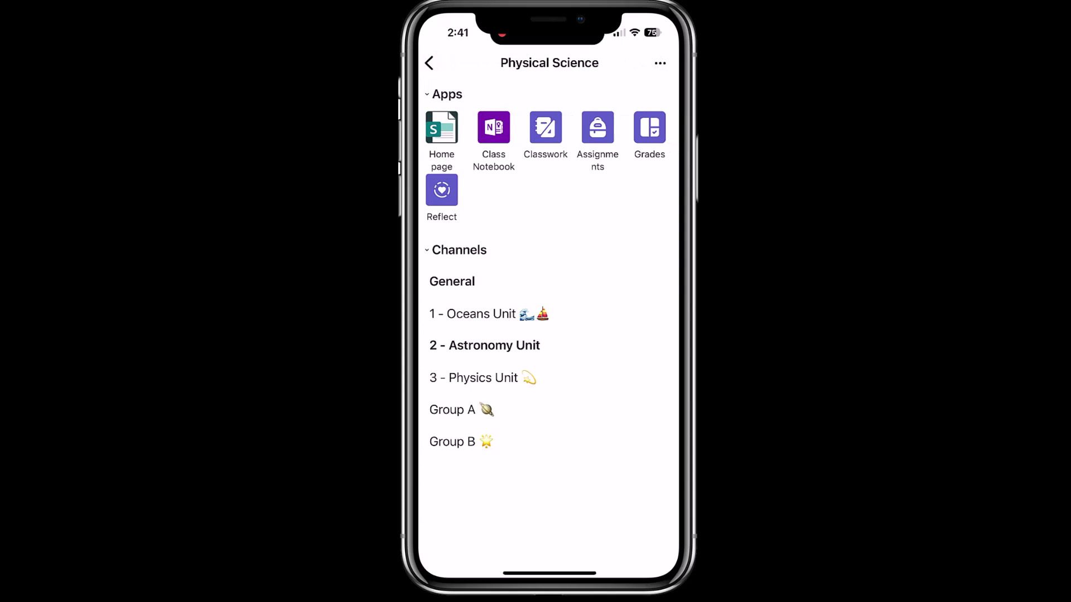
# Look at the class's Classwork and assignments, then open the 2 - Astronomy Unit channel
pyautogui.click(546, 127)
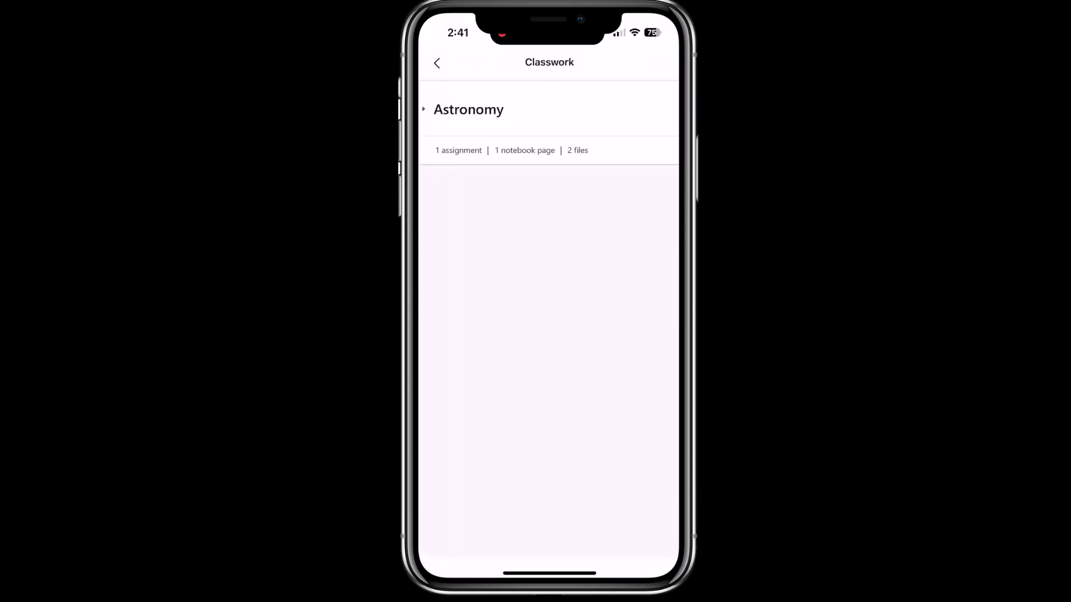
pyautogui.click(437, 62)
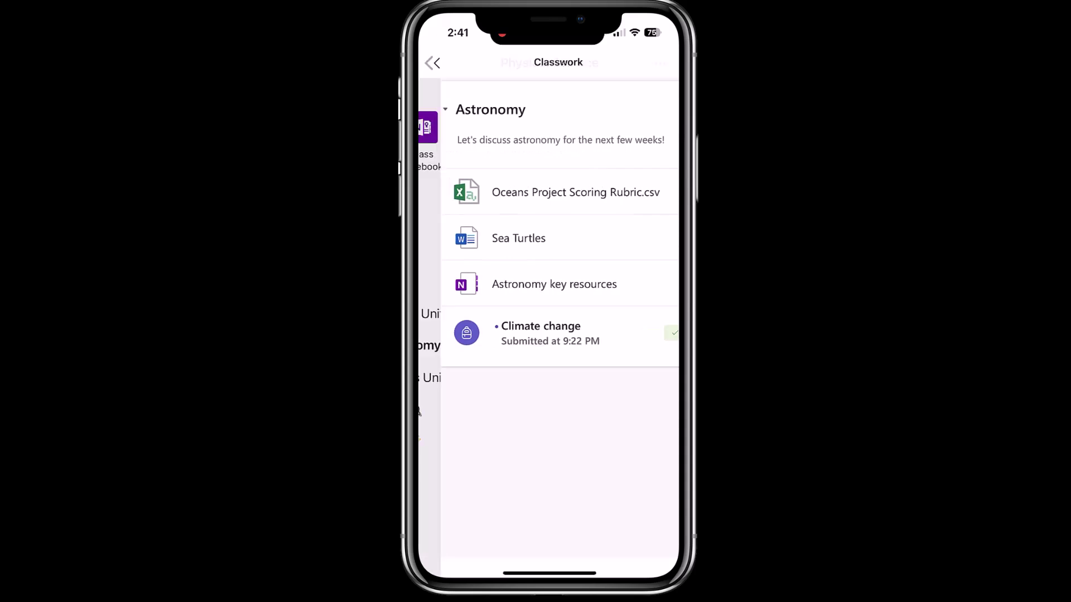
pyautogui.click(597, 129)
pyautogui.click(432, 62)
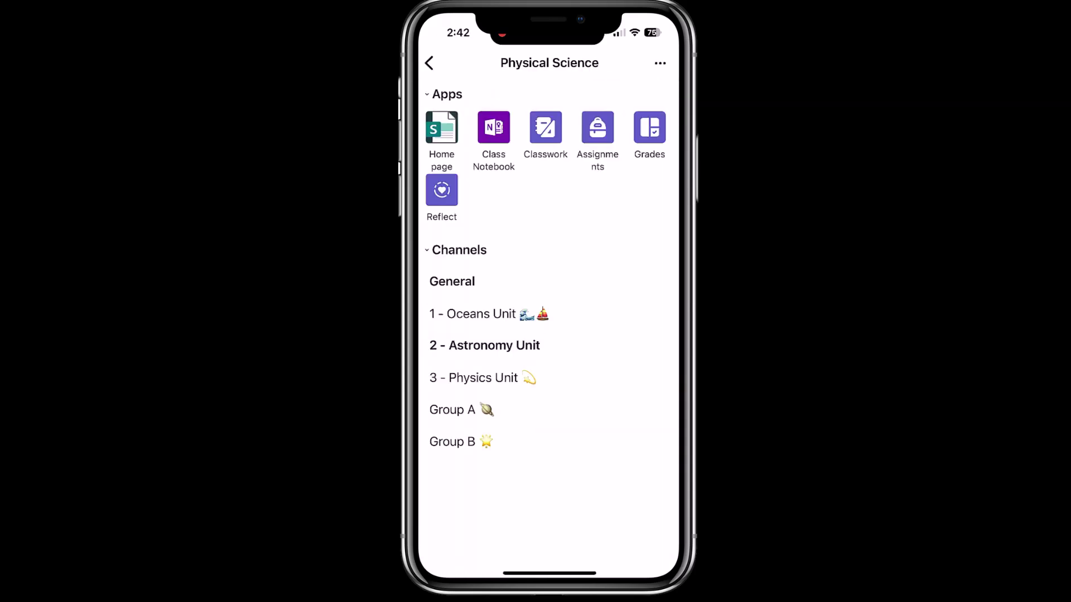
pyautogui.click(483, 345)
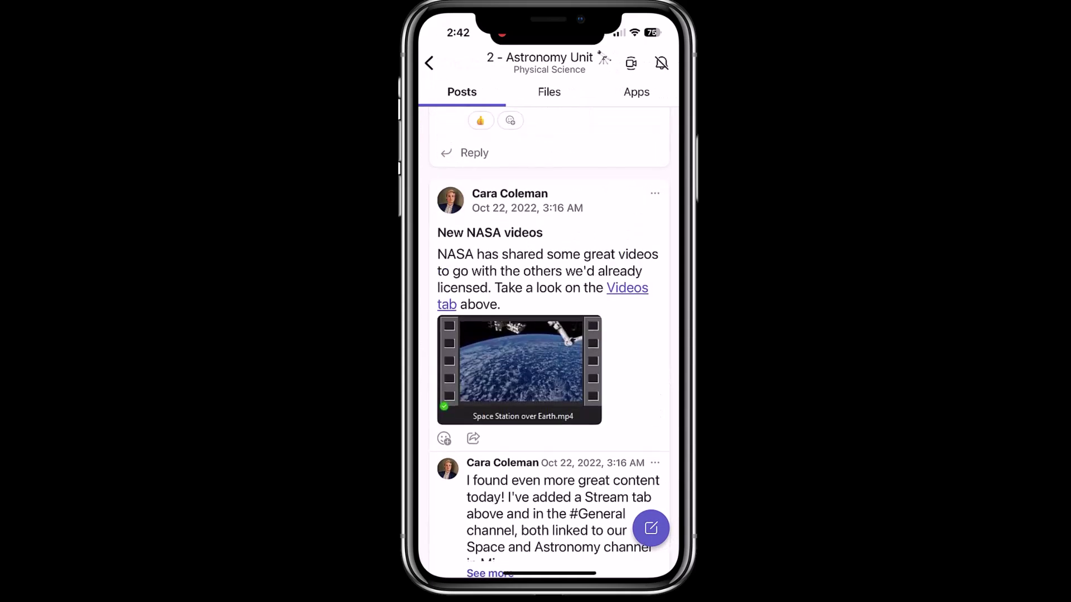
pyautogui.scroll(10, 550, 343)
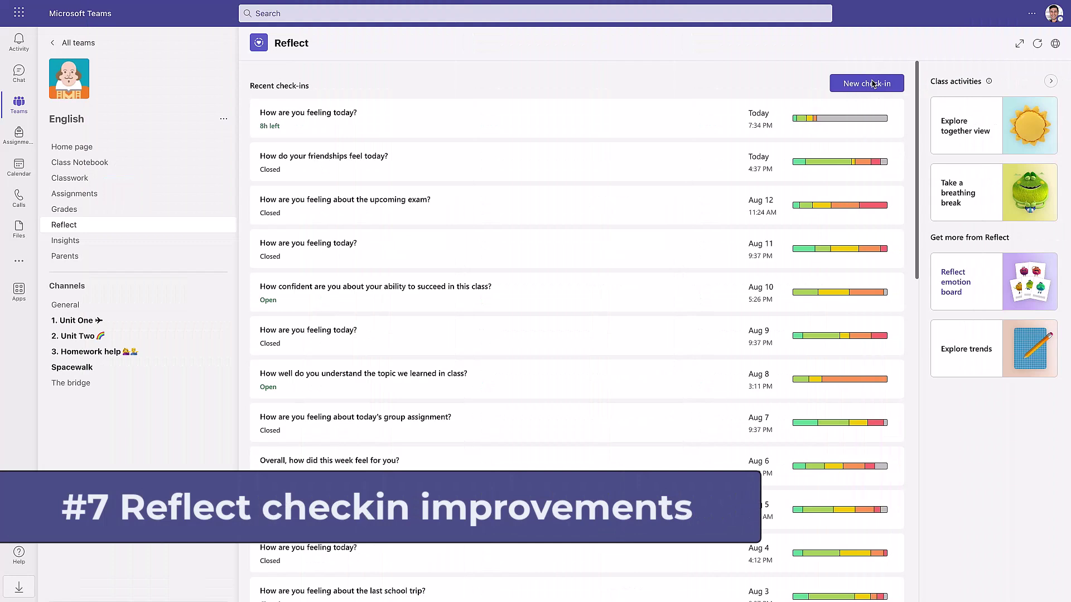
# Start a new Reflect check-in asking 'How are you feeling after the exam?'
pyautogui.click(867, 92)
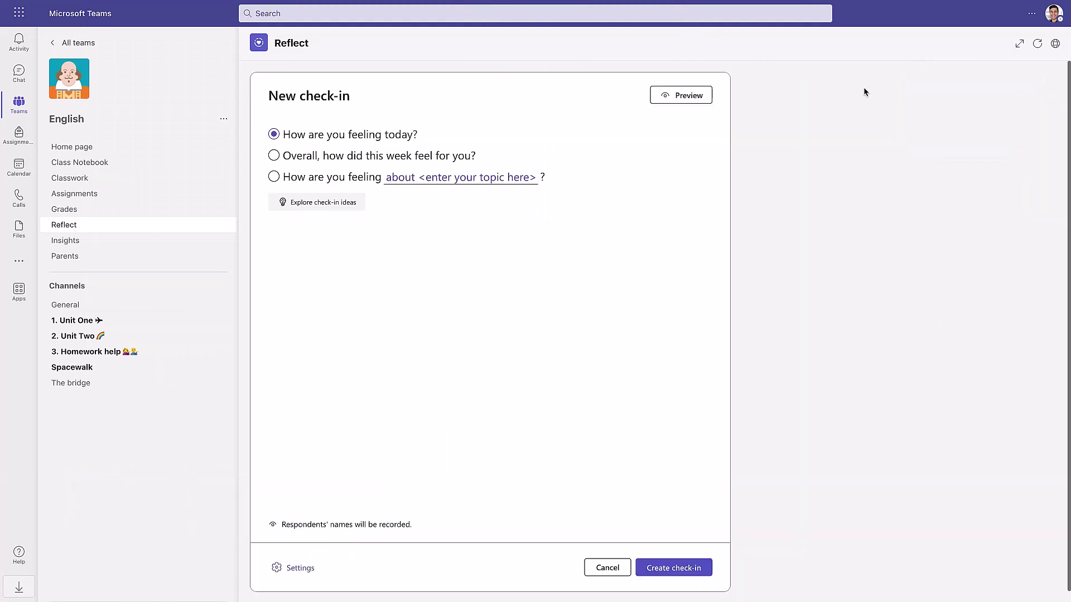
pyautogui.click(457, 176)
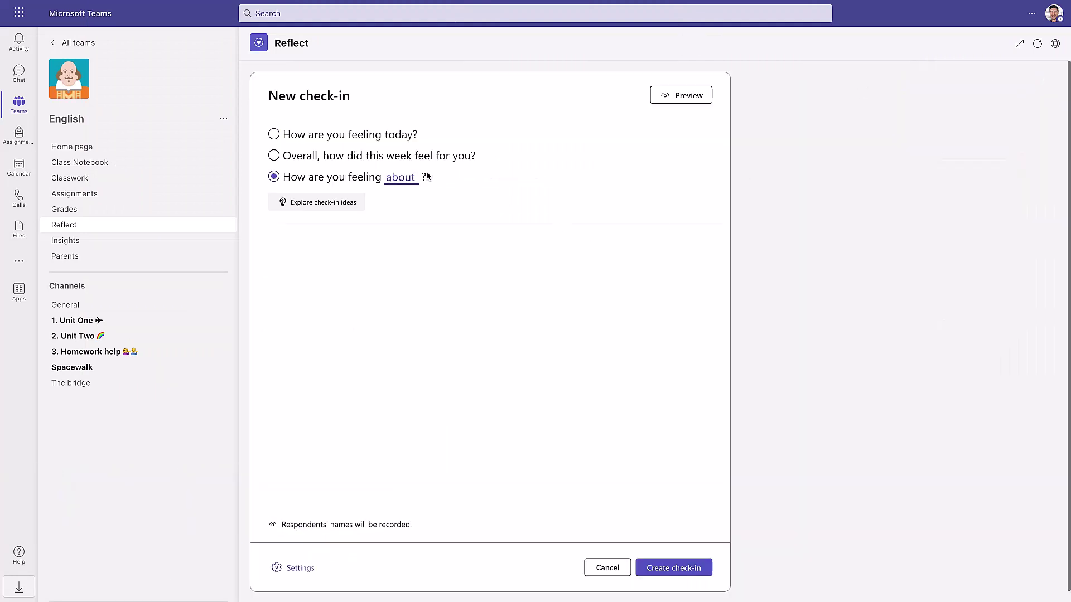
pyautogui.doubleClick(401, 177)
pyautogui.write('after the exam')
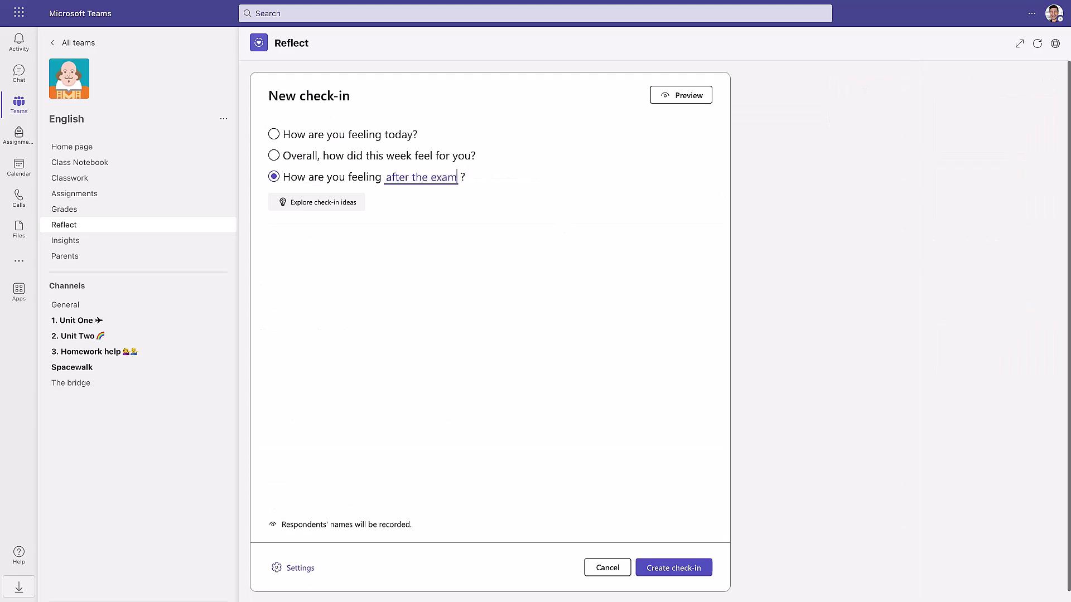
# Review check-in settings, keeping broad emotion vocabulary, name recording and result sharing on
pyautogui.click(298, 569)
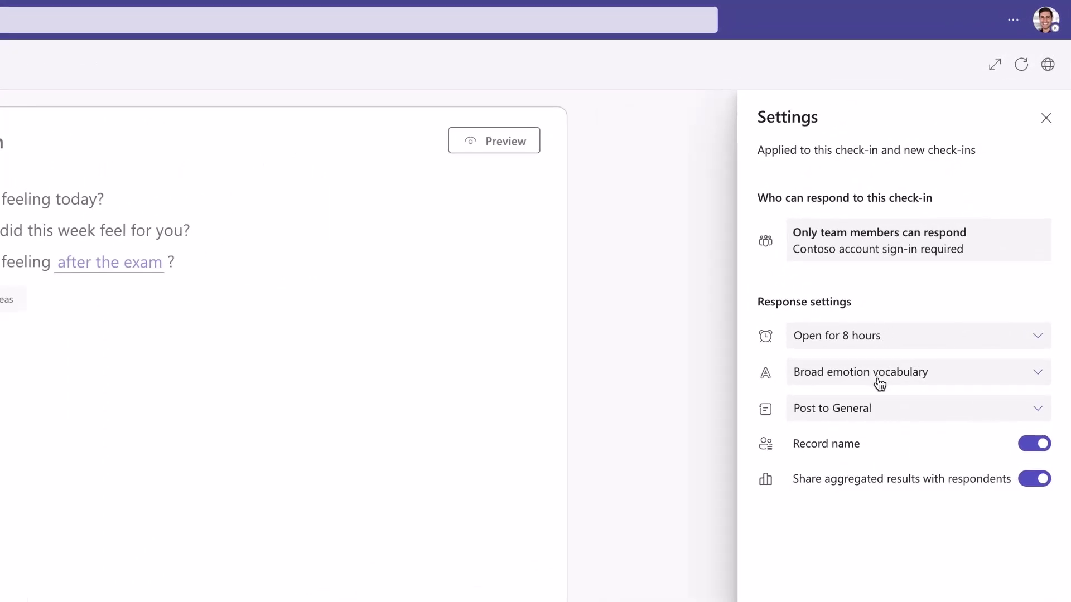
pyautogui.click(878, 381)
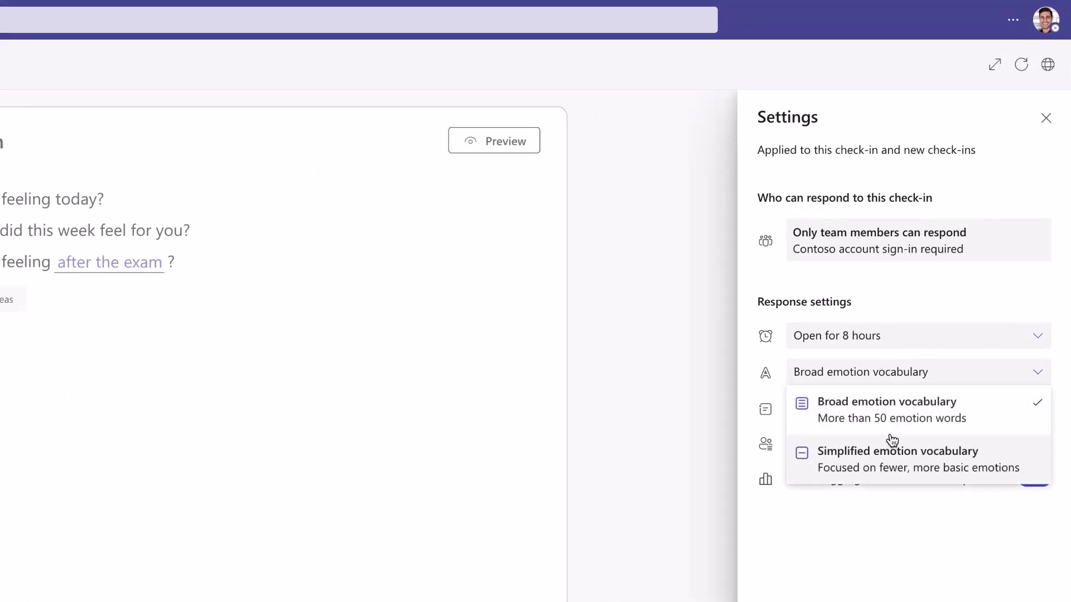
pyautogui.click(908, 380)
pyautogui.click(1034, 450)
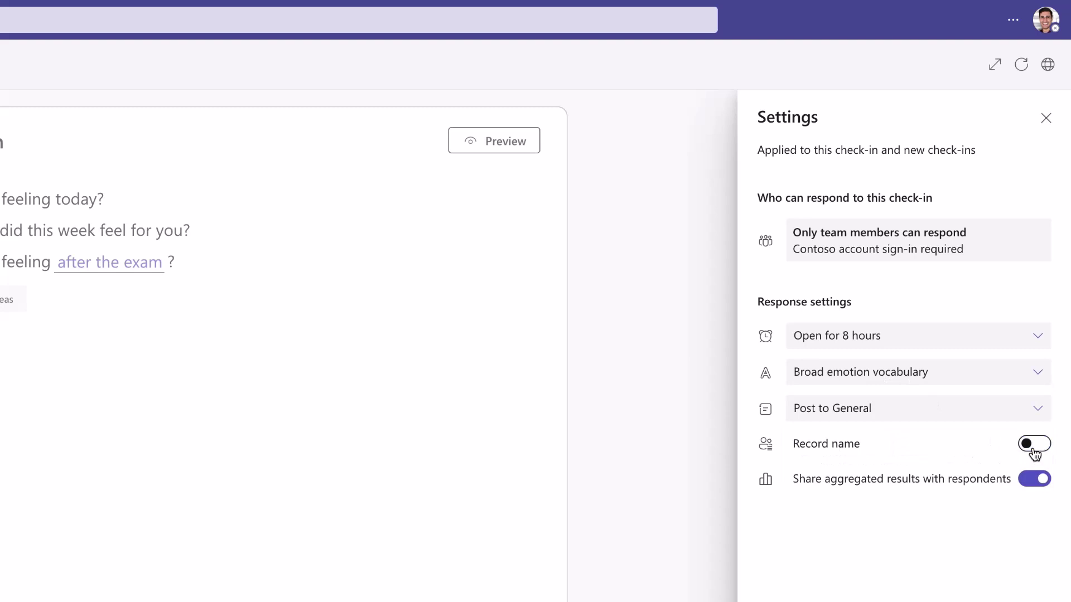
pyautogui.click(1034, 449)
pyautogui.click(1031, 481)
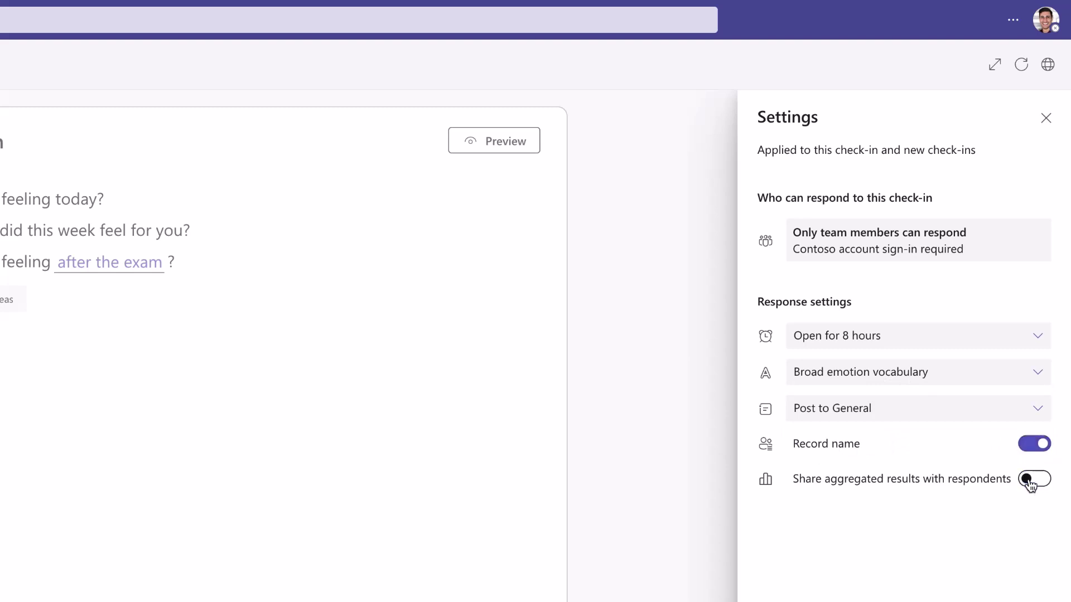
pyautogui.click(1031, 481)
pyautogui.click(626, 510)
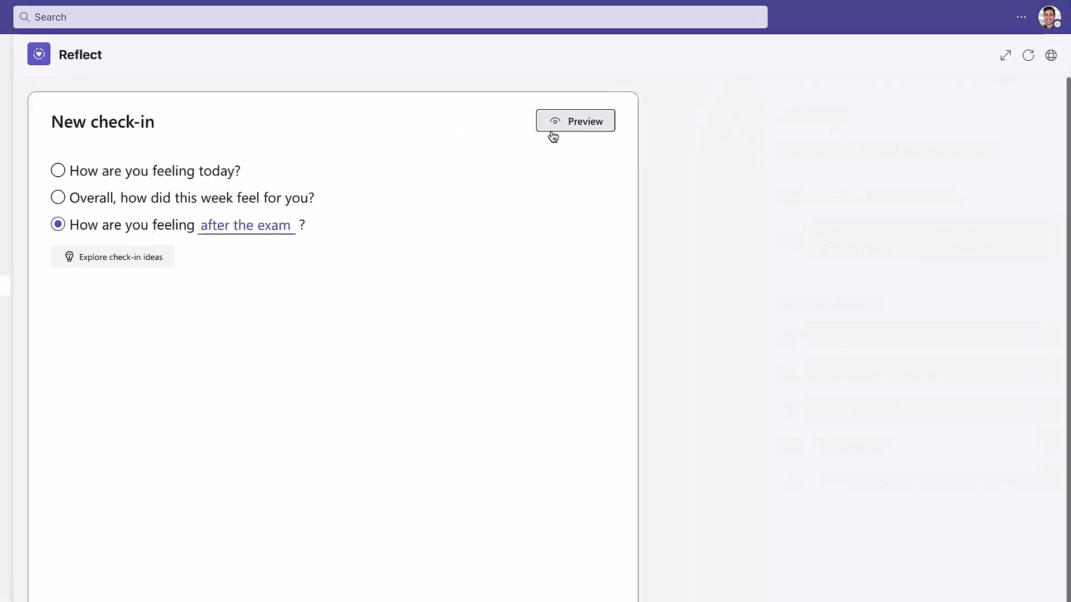
# Preview as a student, trying hurt, jealous, lonely, then submitting comfortable, focused, proud
pyautogui.click(553, 130)
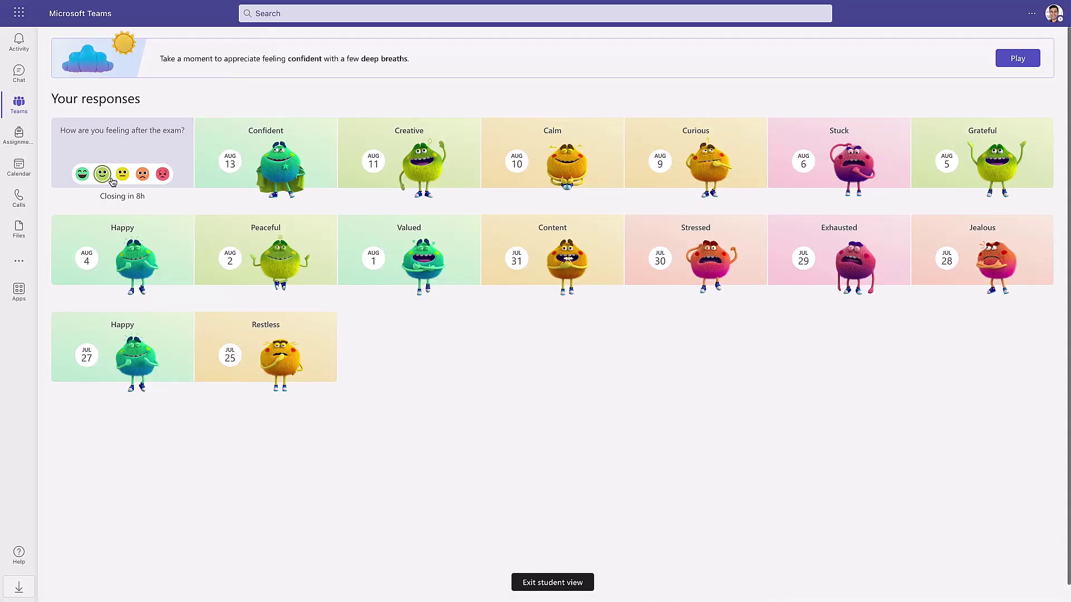
pyautogui.click(143, 175)
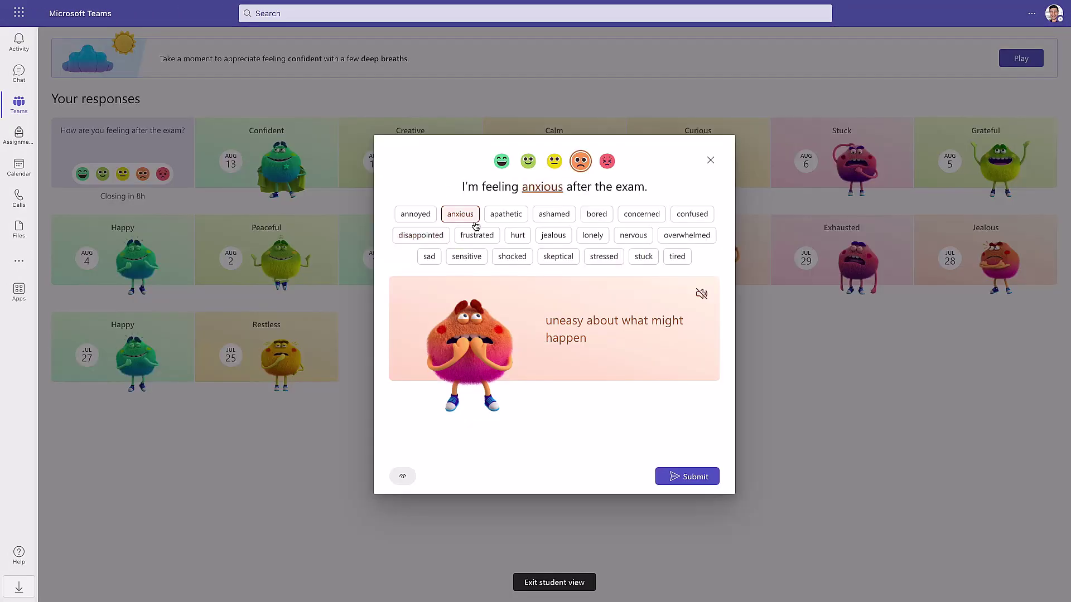
pyautogui.click(516, 236)
pyautogui.click(554, 236)
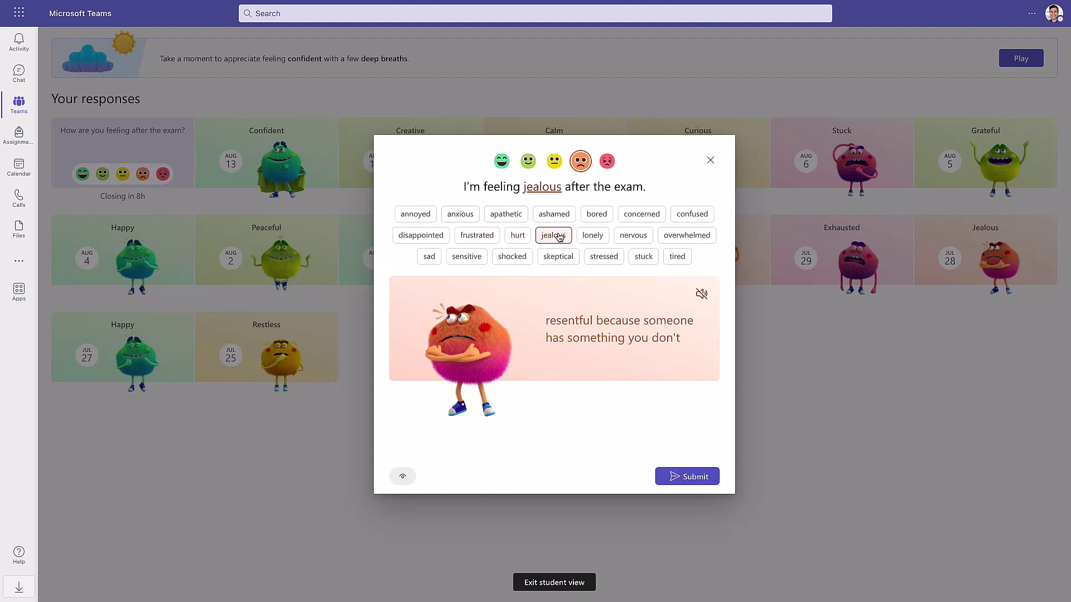
pyautogui.click(592, 235)
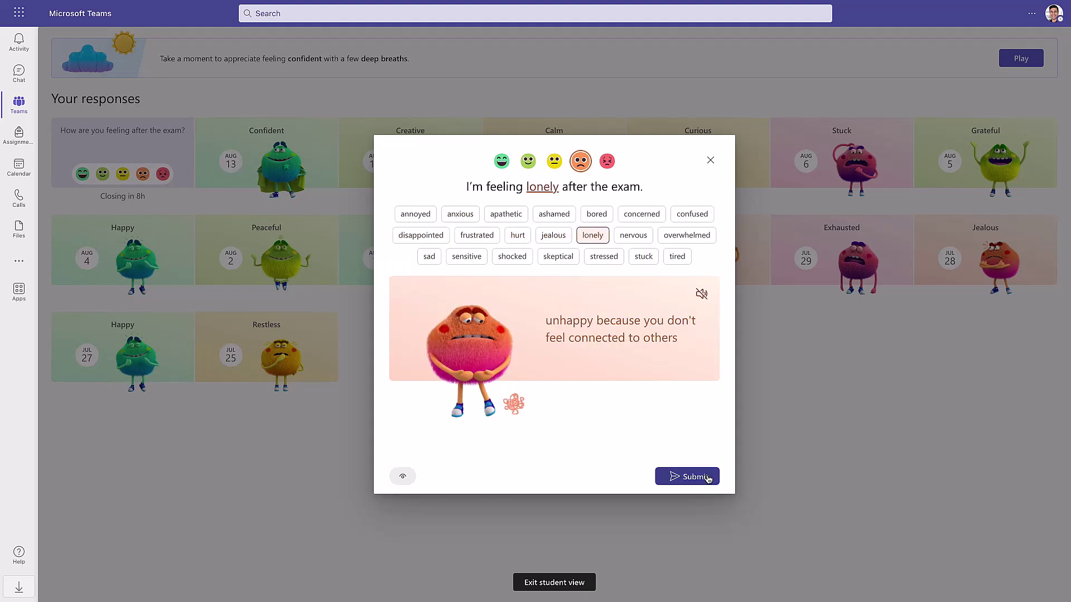
pyautogui.click(528, 161)
pyautogui.click(541, 214)
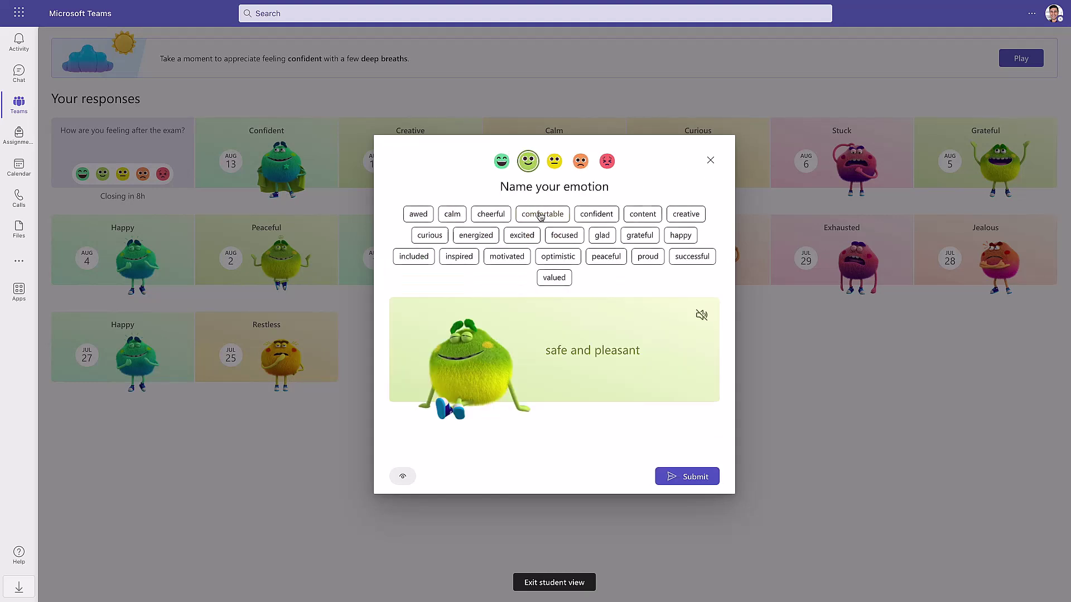
pyautogui.click(561, 236)
pyautogui.click(648, 256)
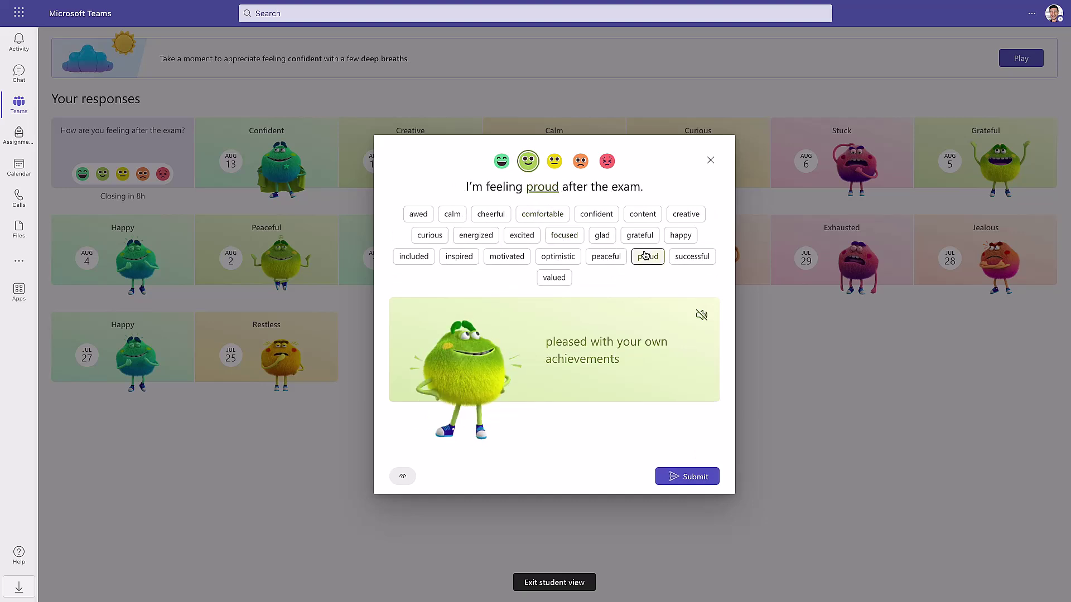
pyautogui.click(698, 477)
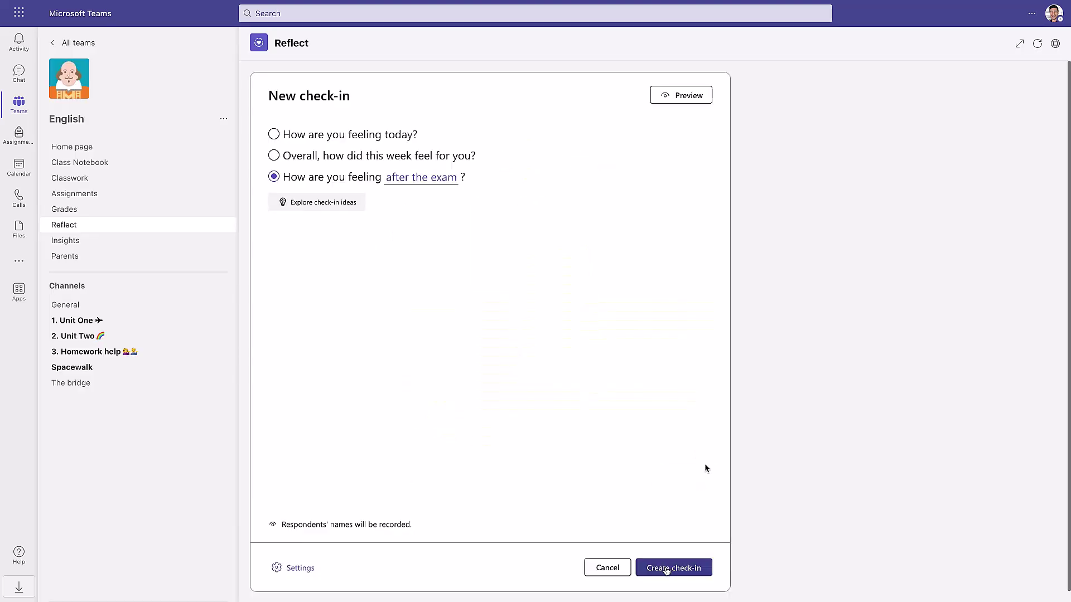
# Create the 'How are you feeling after the exam?' check-in
pyautogui.click(666, 569)
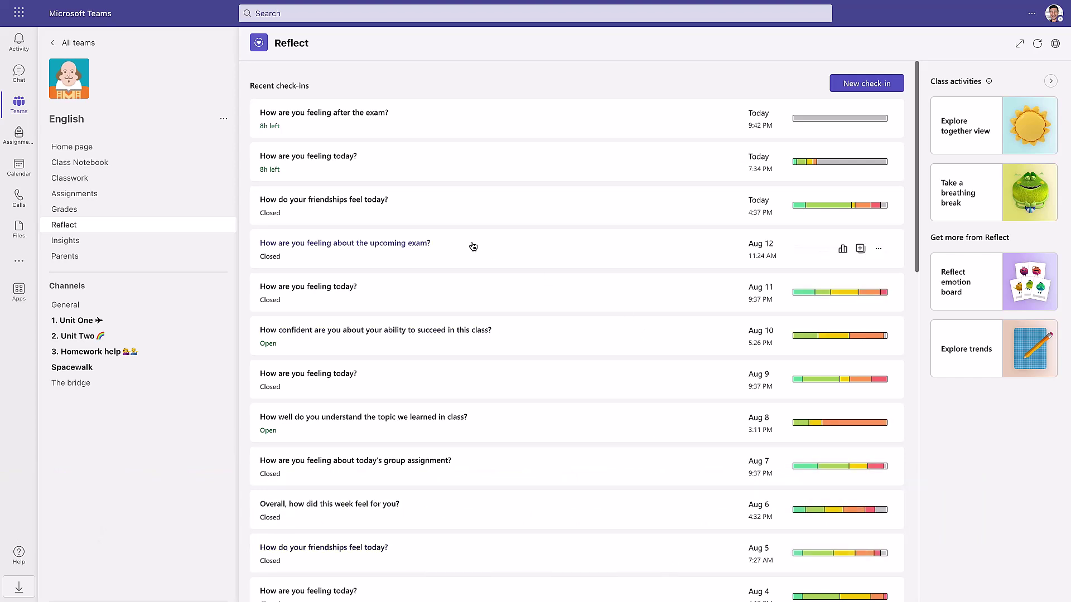
# Open the upcoming-exam check-in results and hide the students' names on the monsters
pyautogui.click(403, 253)
pyautogui.moveTo(446, 223)
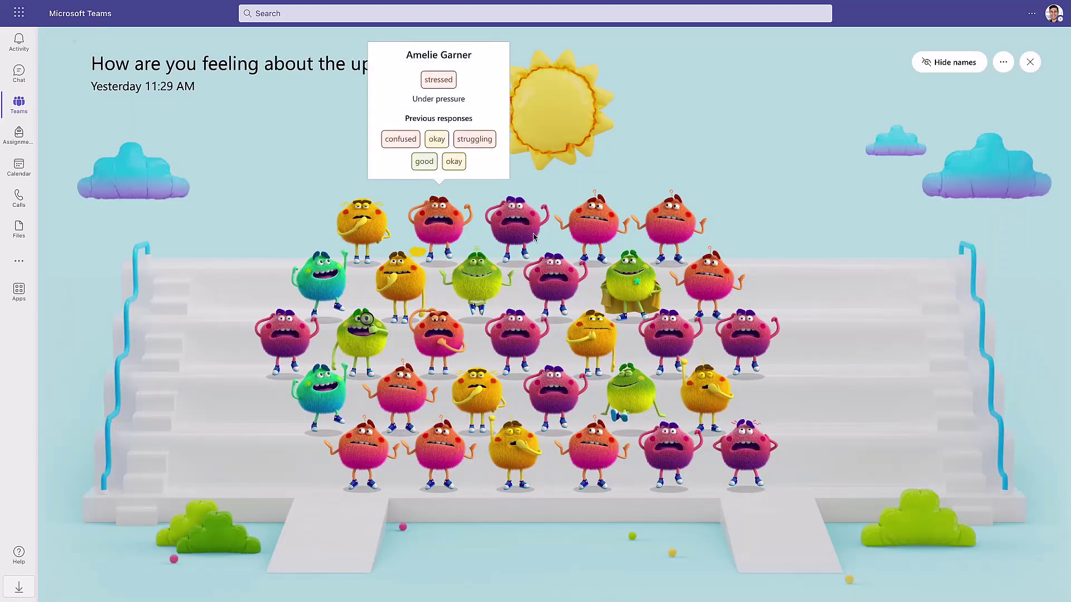
pyautogui.moveTo(534, 237)
pyautogui.moveTo(592, 238)
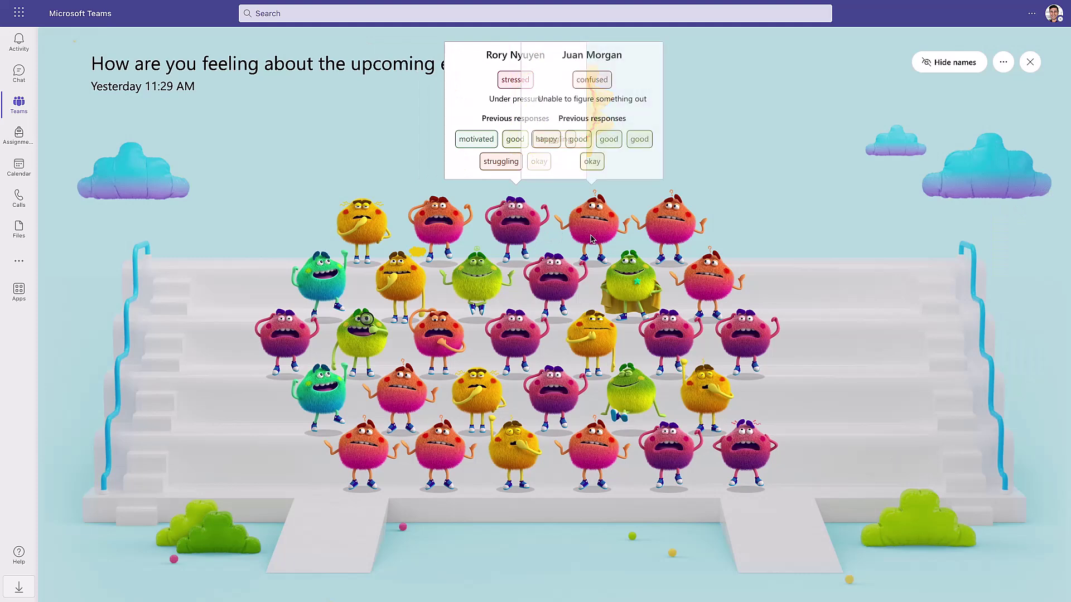
pyautogui.click(940, 66)
# Read the anonymous monster responses and bring up the check-in's more options menu
pyautogui.moveTo(606, 216)
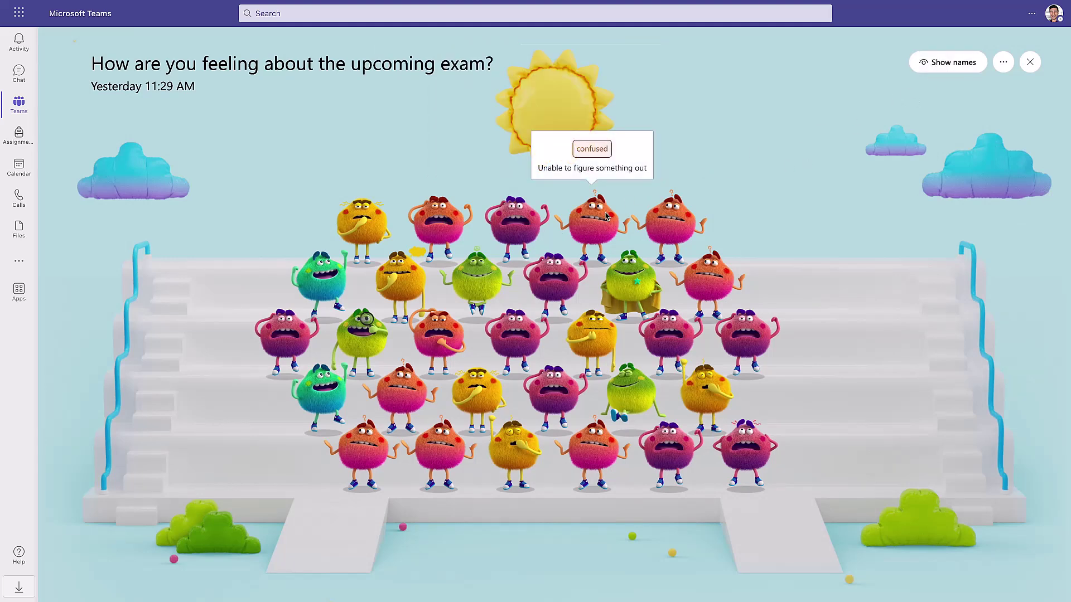
pyautogui.moveTo(524, 226)
pyautogui.moveTo(483, 279)
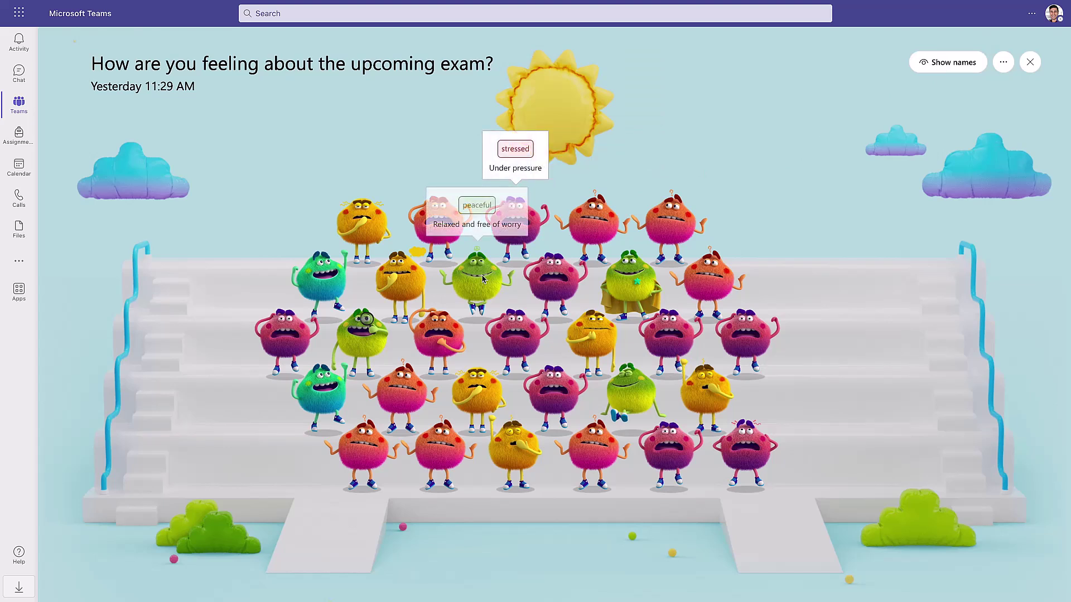
pyautogui.moveTo(514, 330)
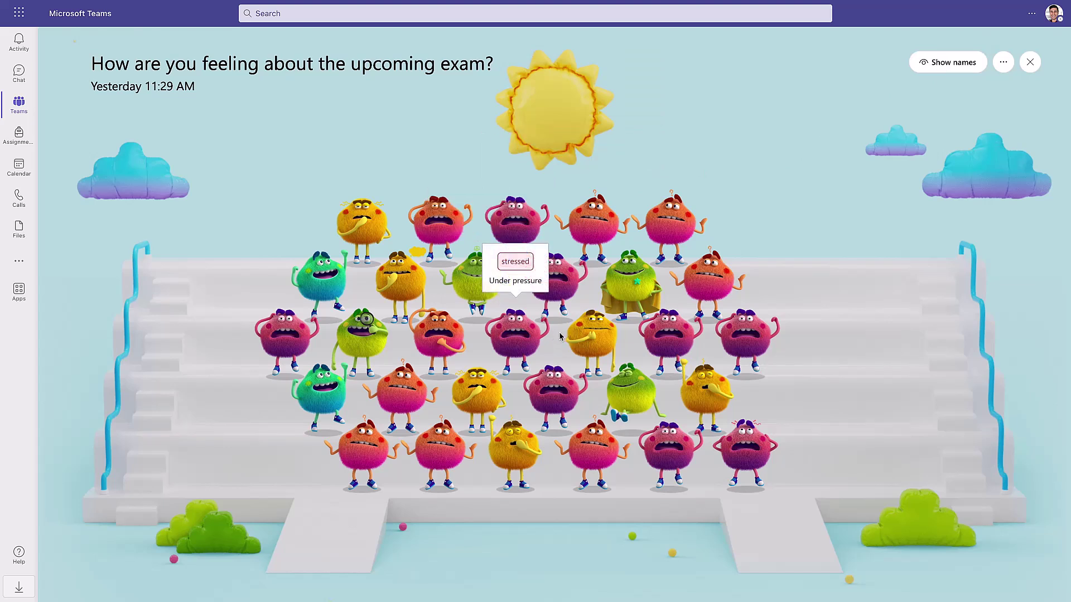
pyautogui.click(1005, 64)
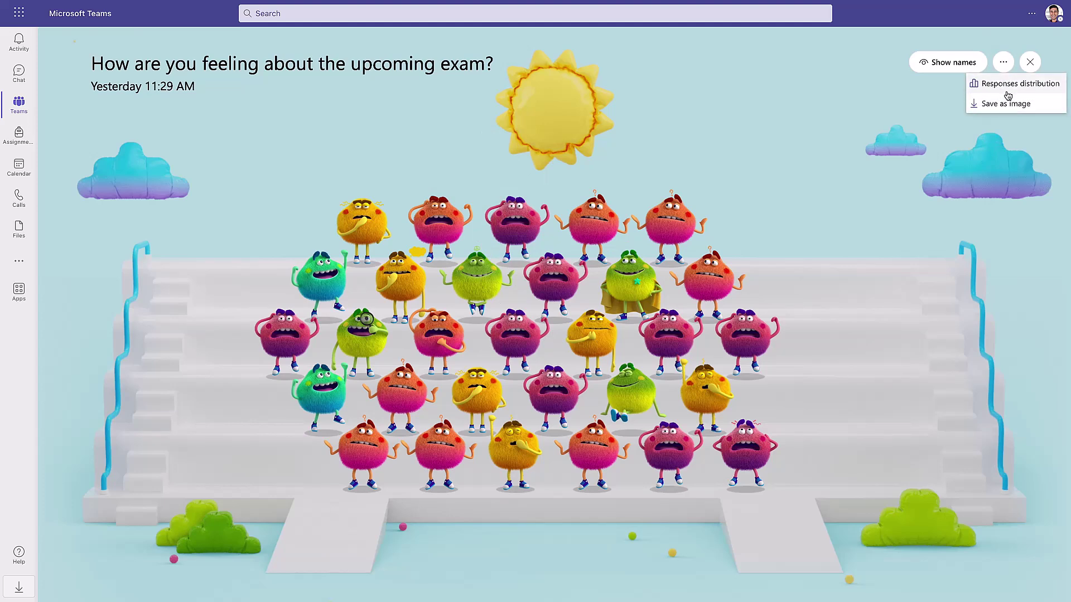
# Show the Responses distribution and list the students who chose the green and yellow smileys
pyautogui.click(1007, 93)
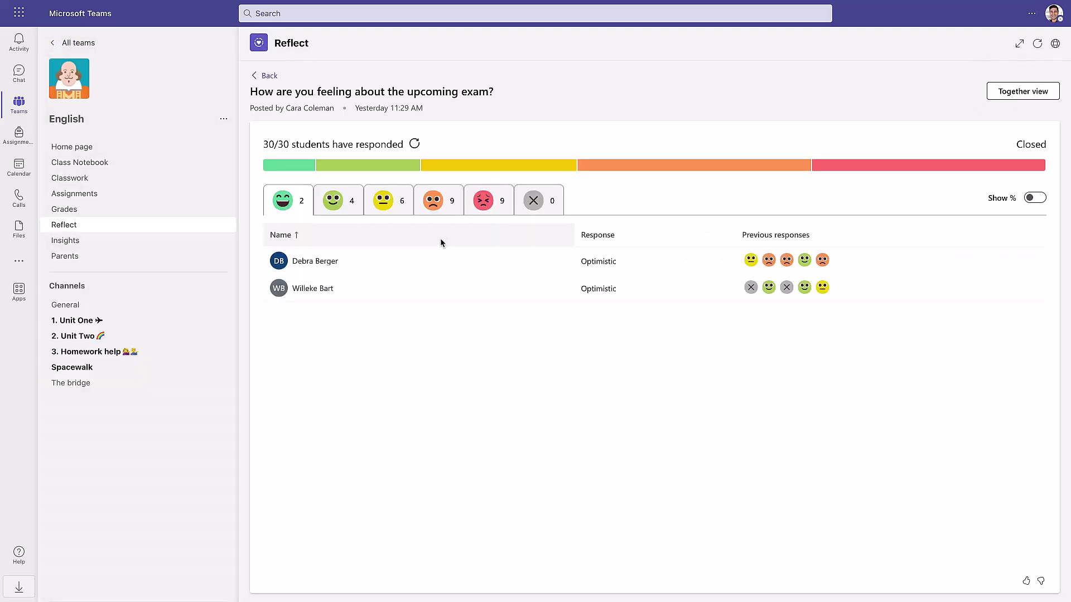
pyautogui.click(346, 206)
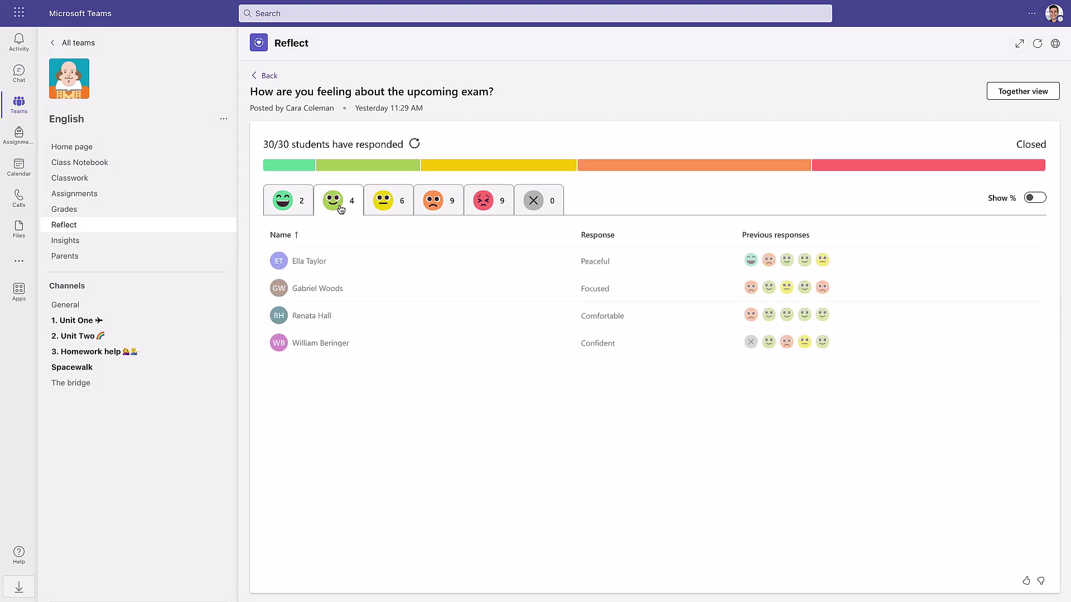
pyautogui.click(393, 207)
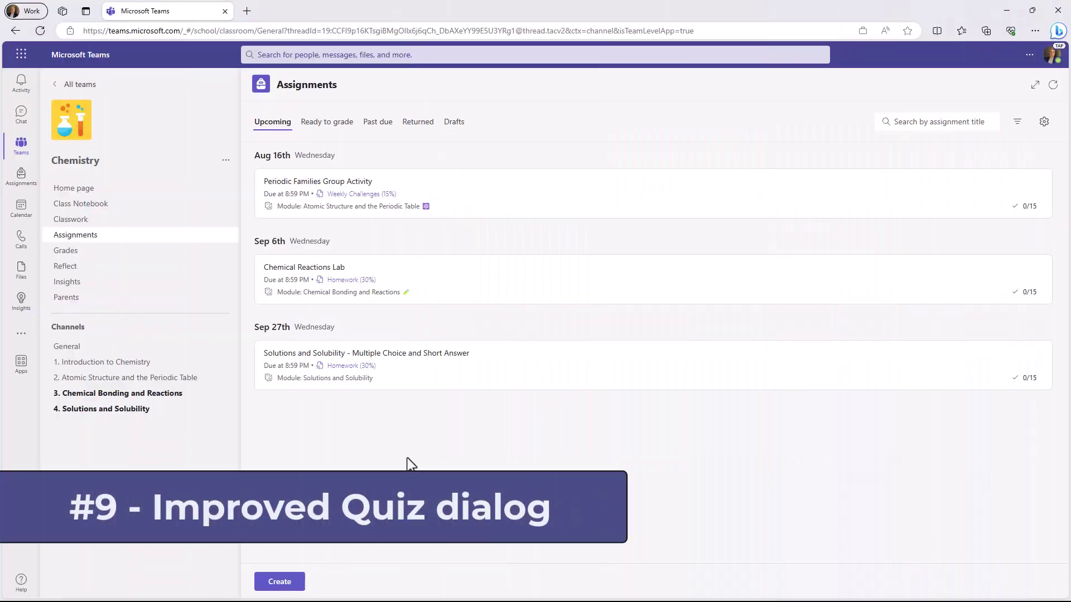
# Start a New quiz from the Create menu on the Chemistry Assignments page
pyautogui.click(407, 459)
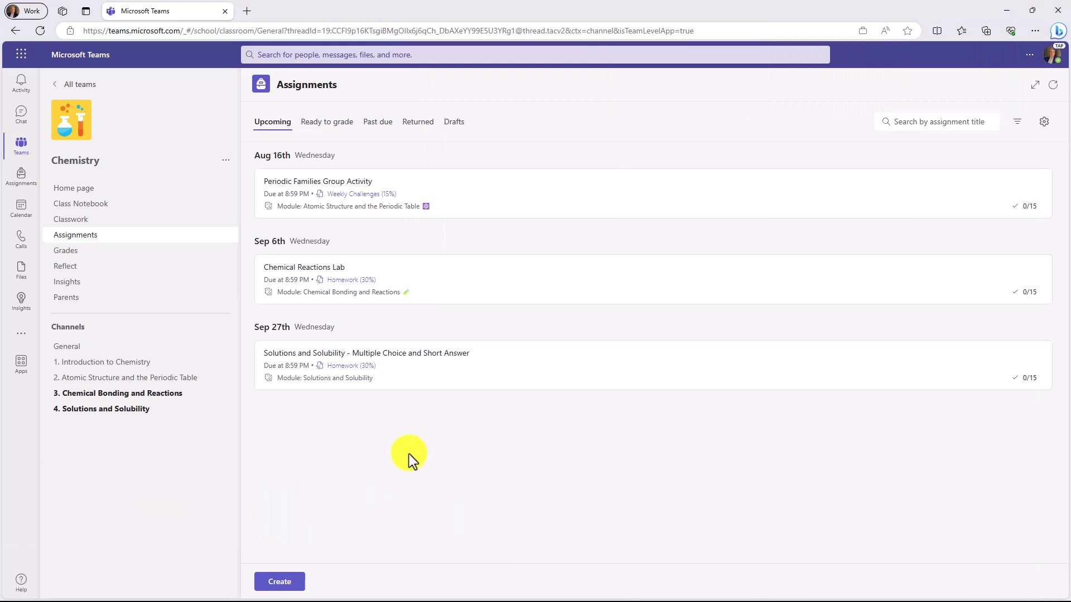
pyautogui.click(285, 580)
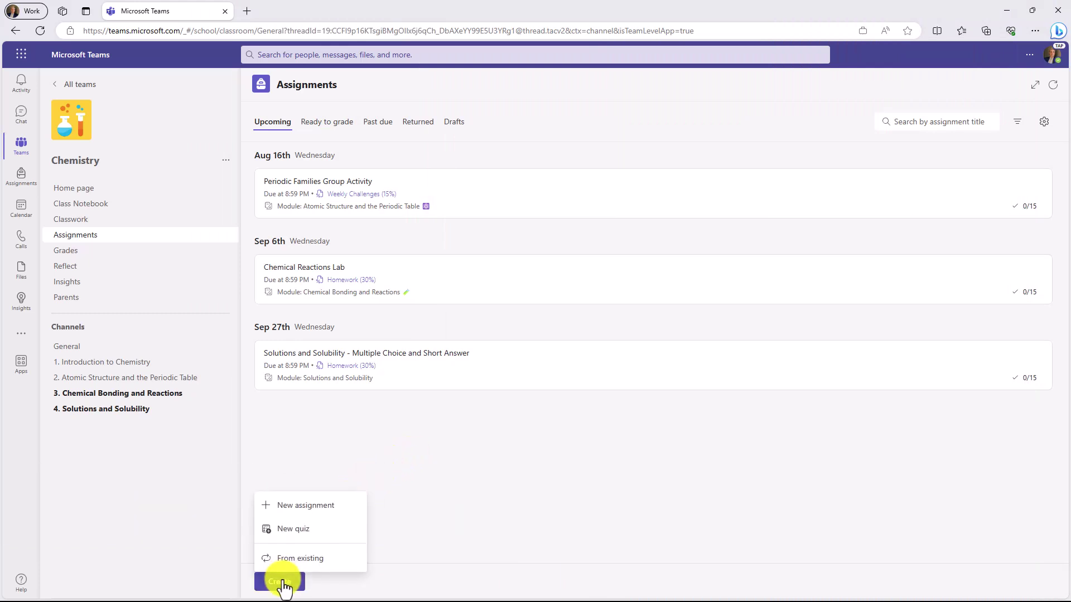
pyautogui.click(295, 535)
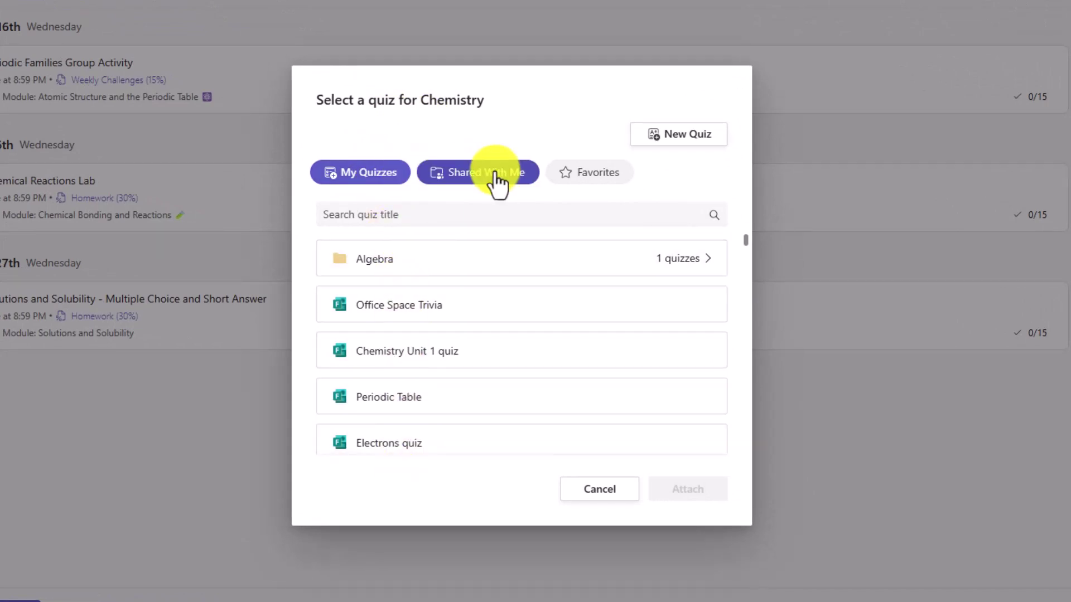
# Browse My Quizzes and Favorites, search quiz titles for 'Che', then clear the search
pyautogui.click(601, 190)
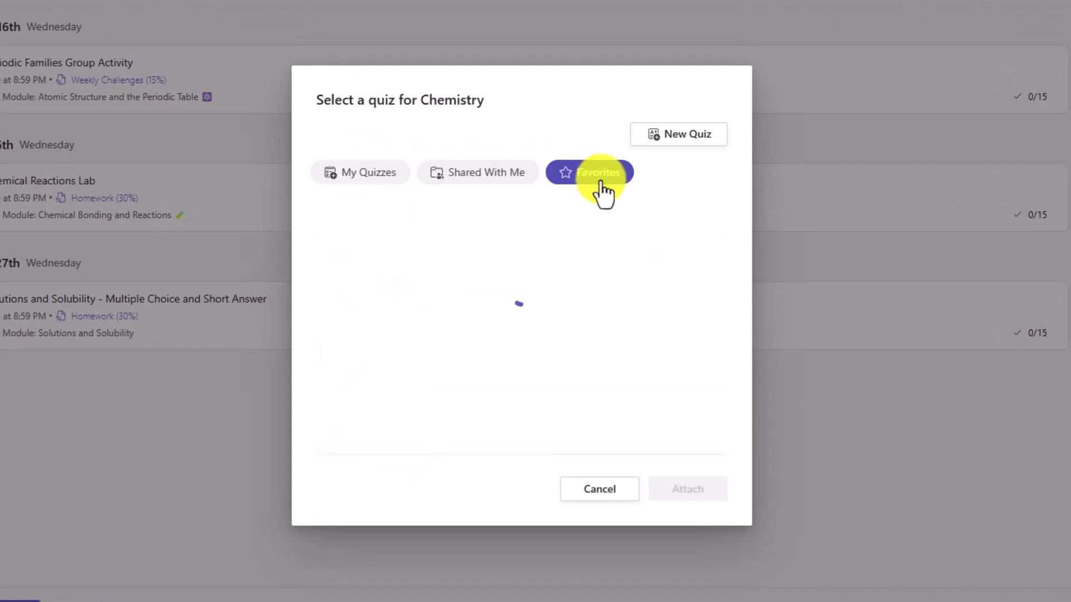
pyautogui.click(367, 179)
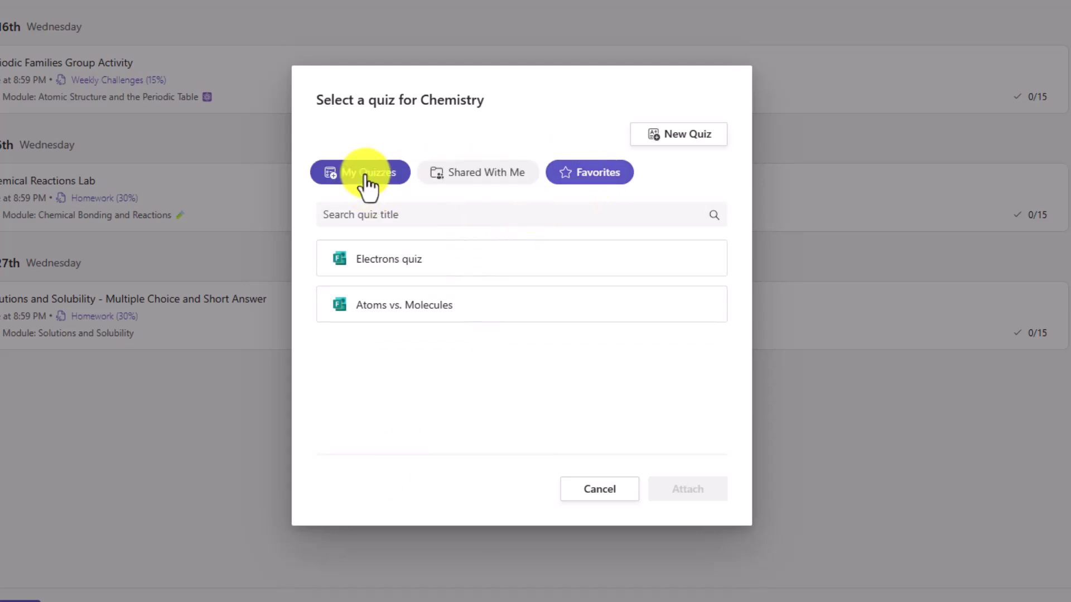
pyautogui.click(404, 216)
pyautogui.write('Che')
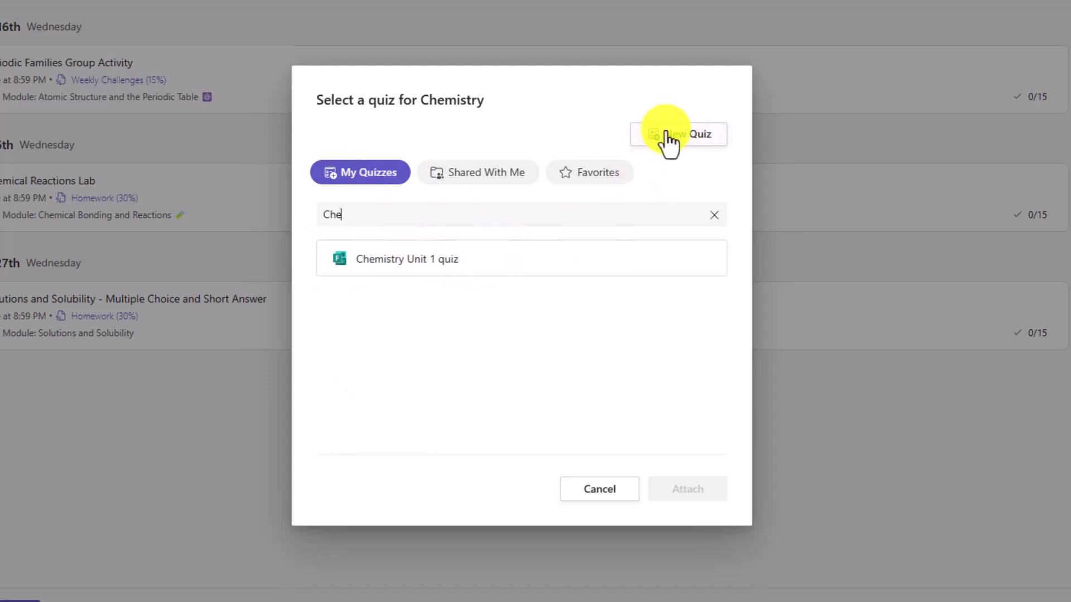
pyautogui.click(613, 179)
pyautogui.click(714, 215)
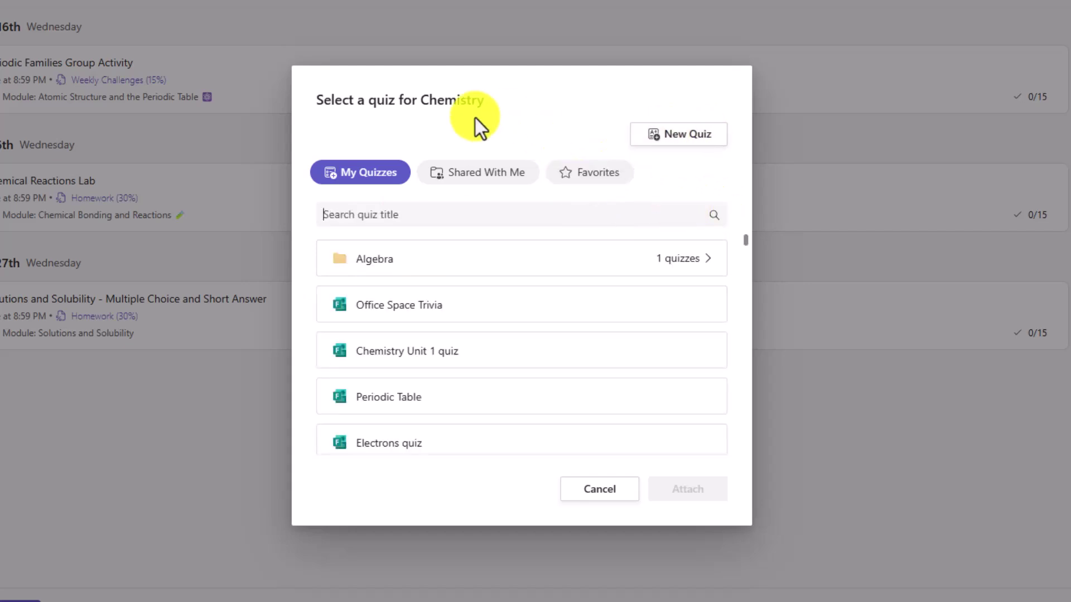
pyautogui.click(596, 178)
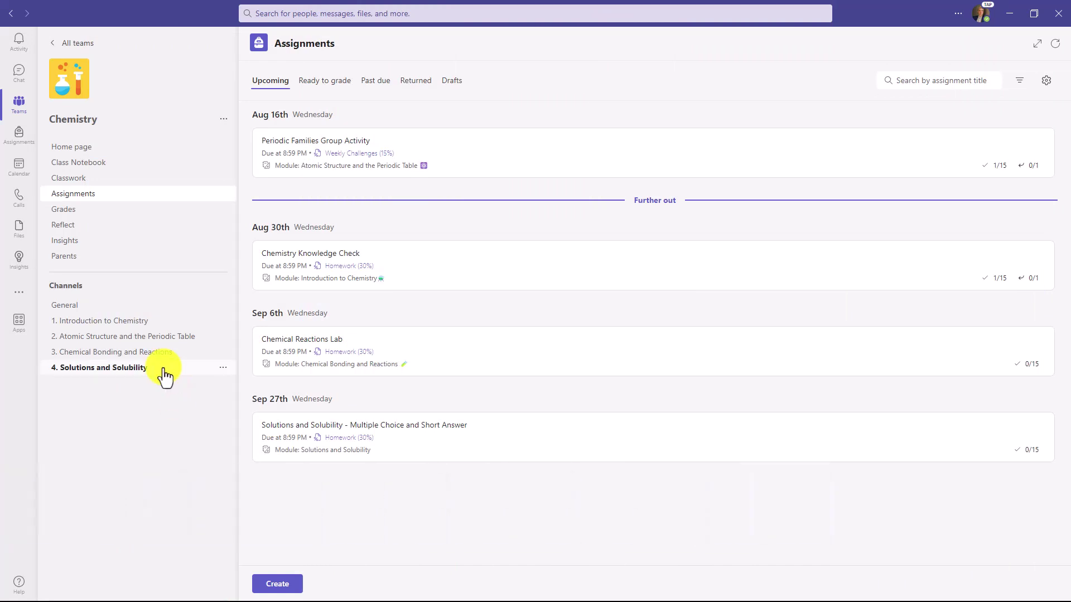
# Copy a link to the 'What is Chemical bonding and Reactions' post in channel 3
pyautogui.click(148, 354)
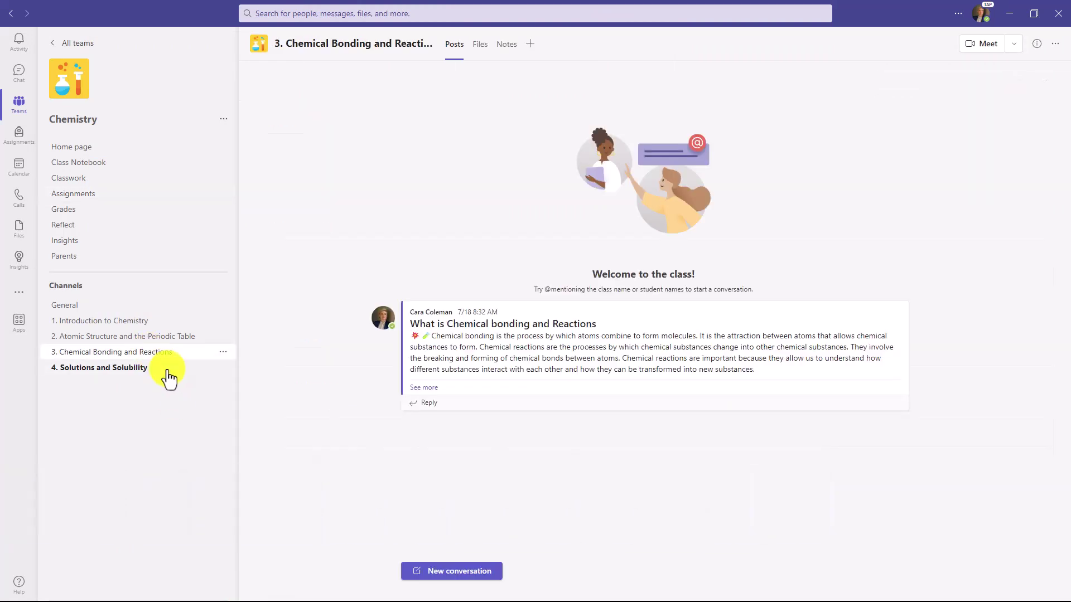
pyautogui.moveTo(870, 311)
pyautogui.click(896, 296)
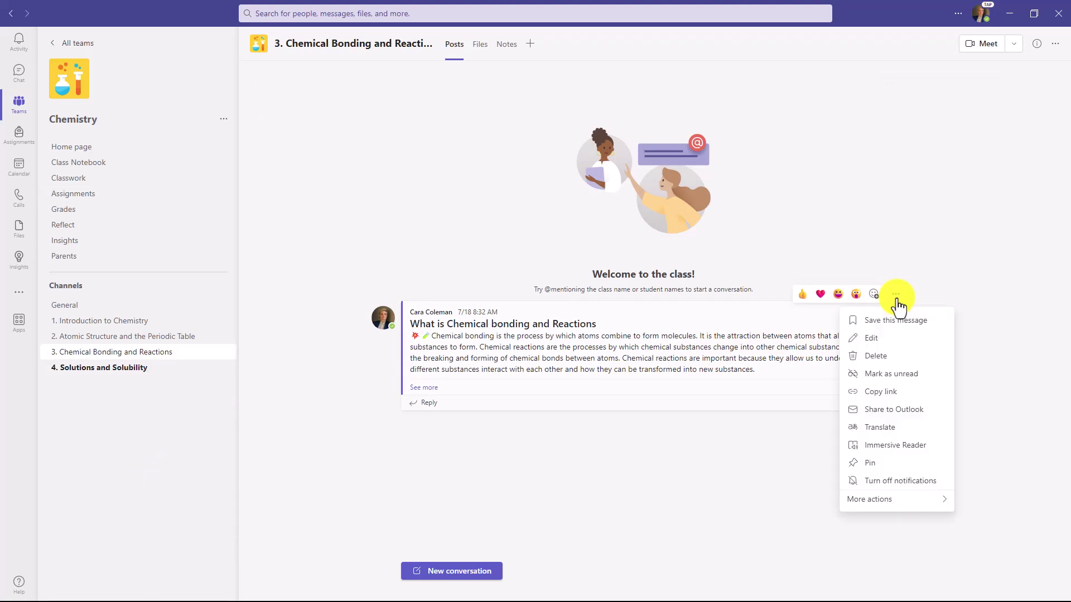
pyautogui.click(882, 391)
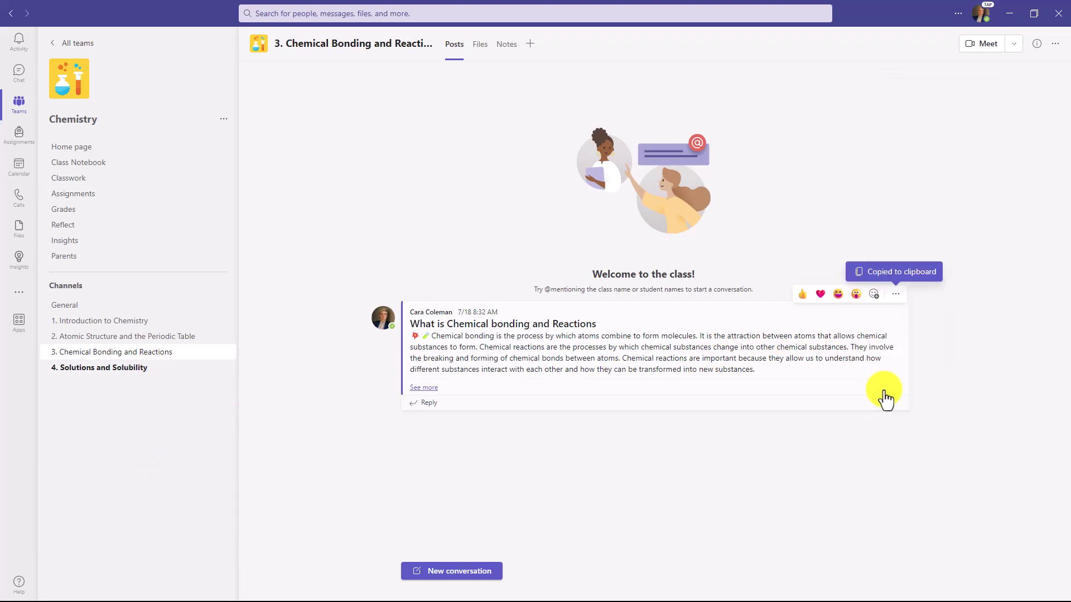
# Start a new blank assignment in the Chemistry class's Assignments
pyautogui.click(86, 195)
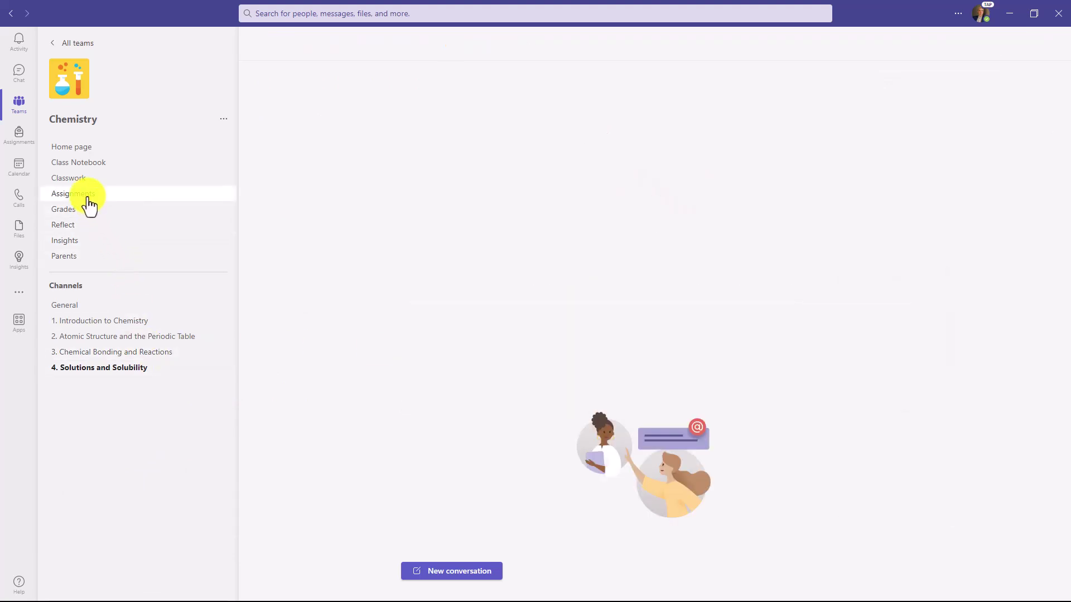
pyautogui.click(290, 579)
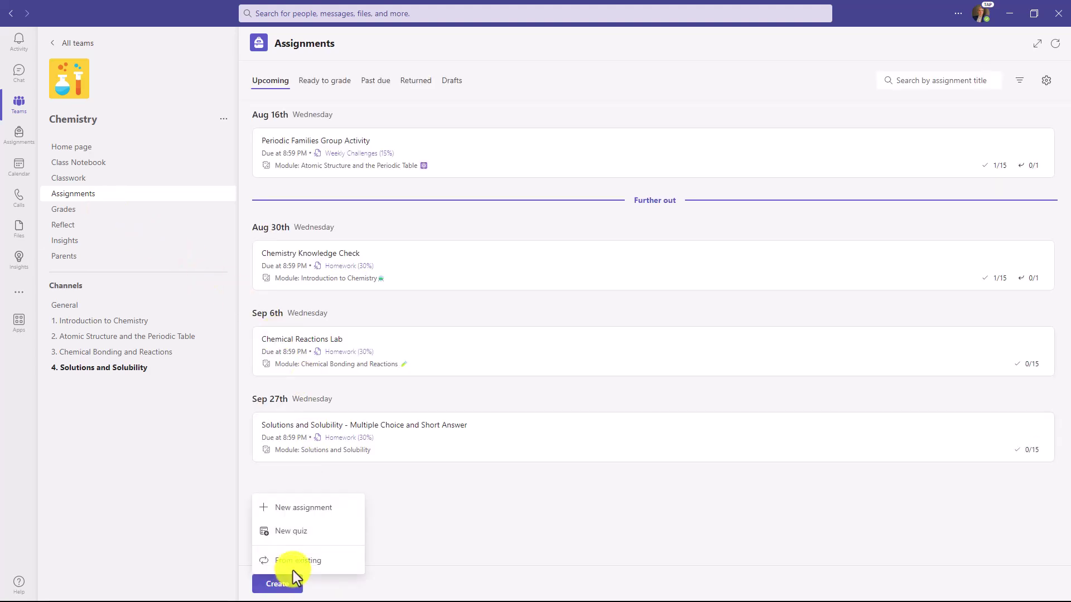
pyautogui.click(316, 512)
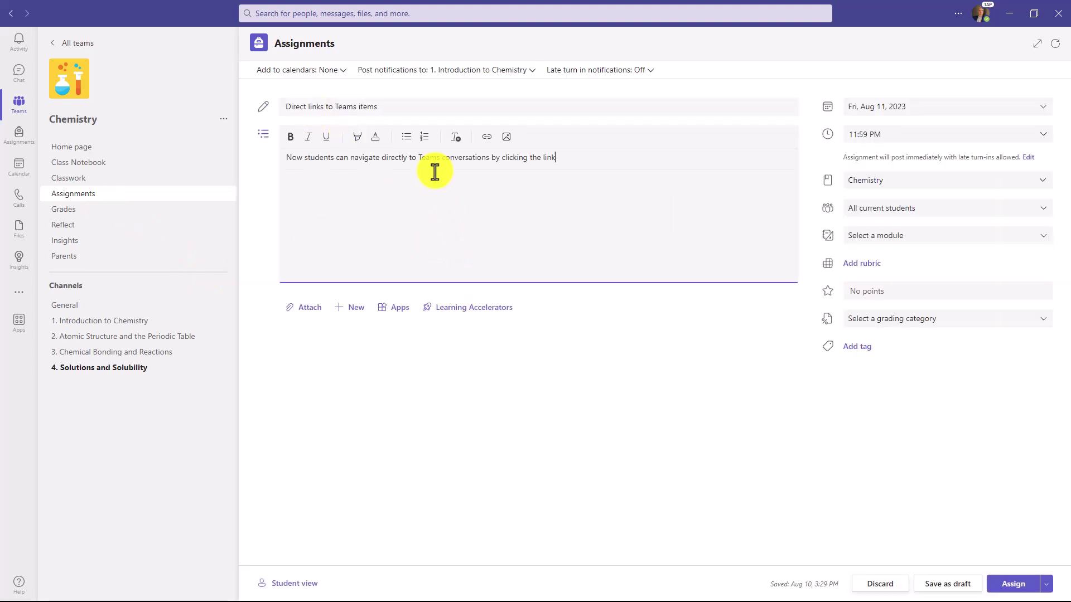
# Add the copied post link as a web-link attachment and select its display text
pyautogui.click(308, 308)
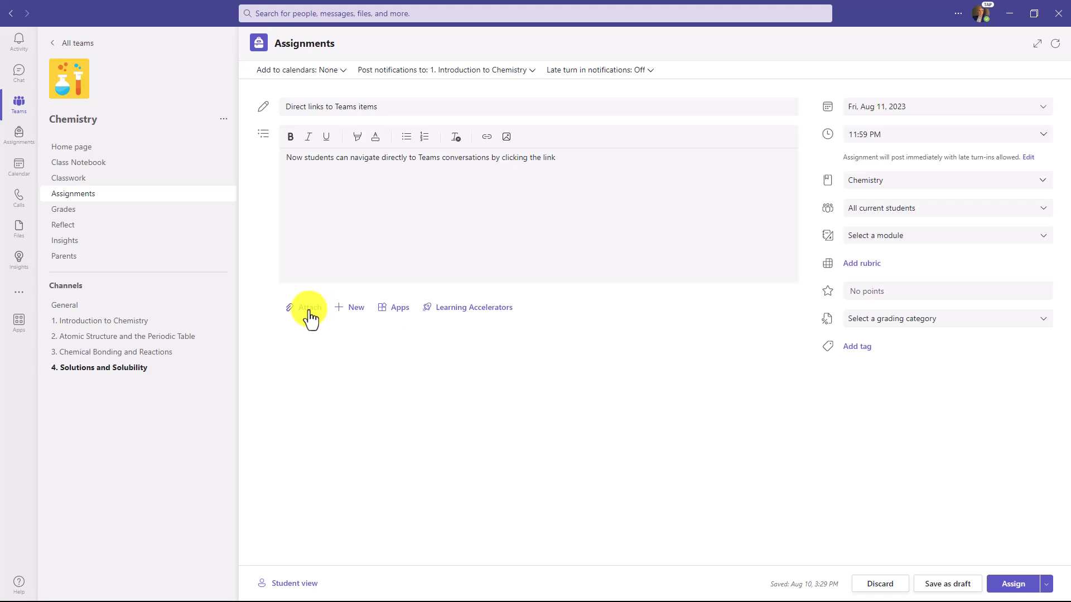
pyautogui.click(324, 379)
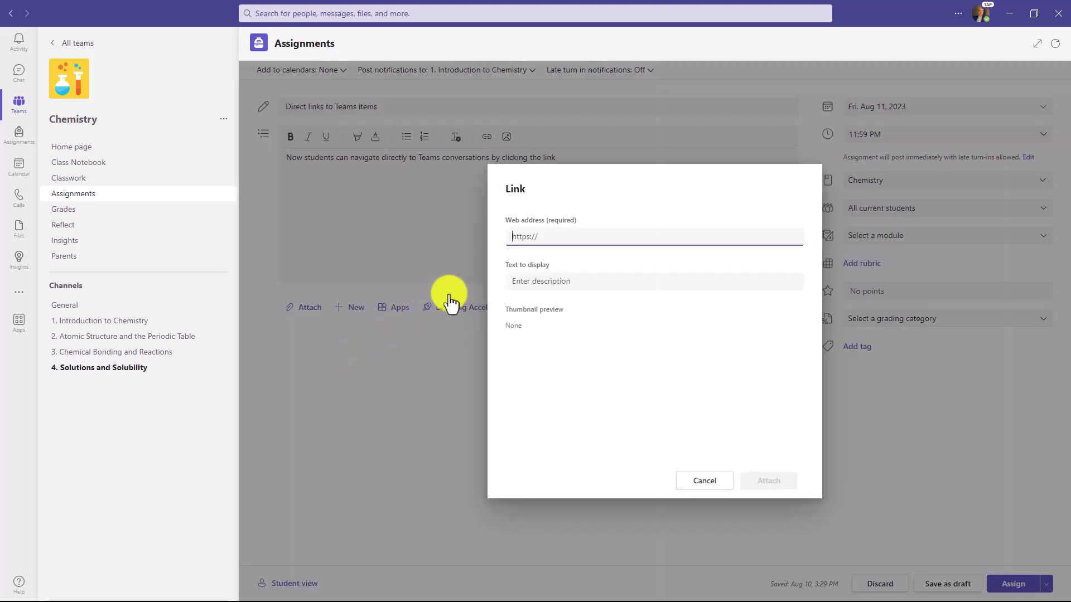
pyautogui.hotkey('ctrl', 'v')
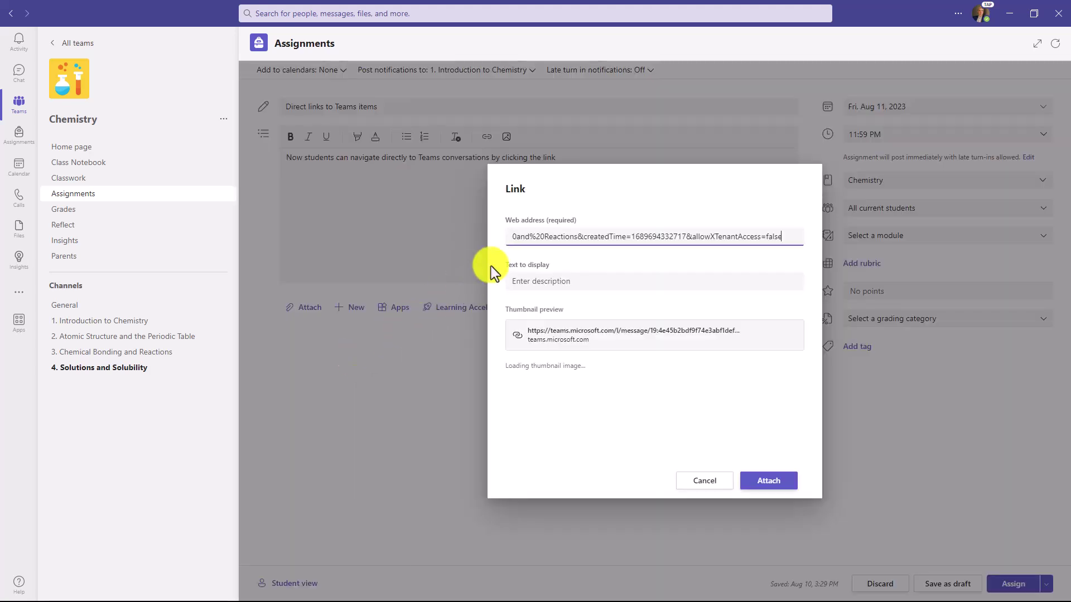
pyautogui.click(576, 278)
pyautogui.hotkey('ctrl', 'a')
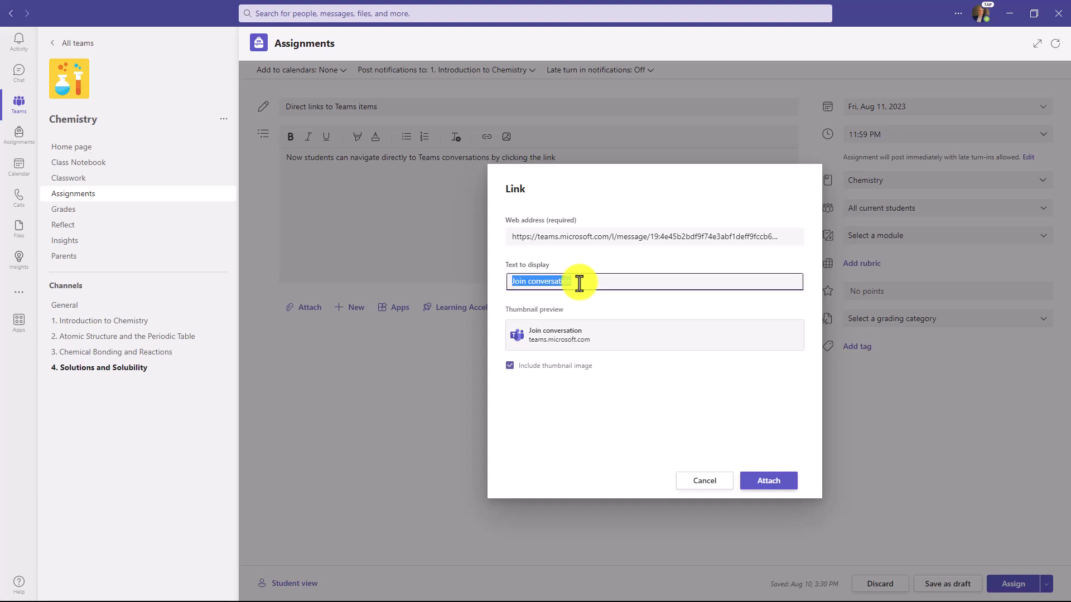
# Attach the link as 'Chemistry conversation' and preview the assignment in Student view
pyautogui.write('Chemistry conversation')
pyautogui.click(770, 482)
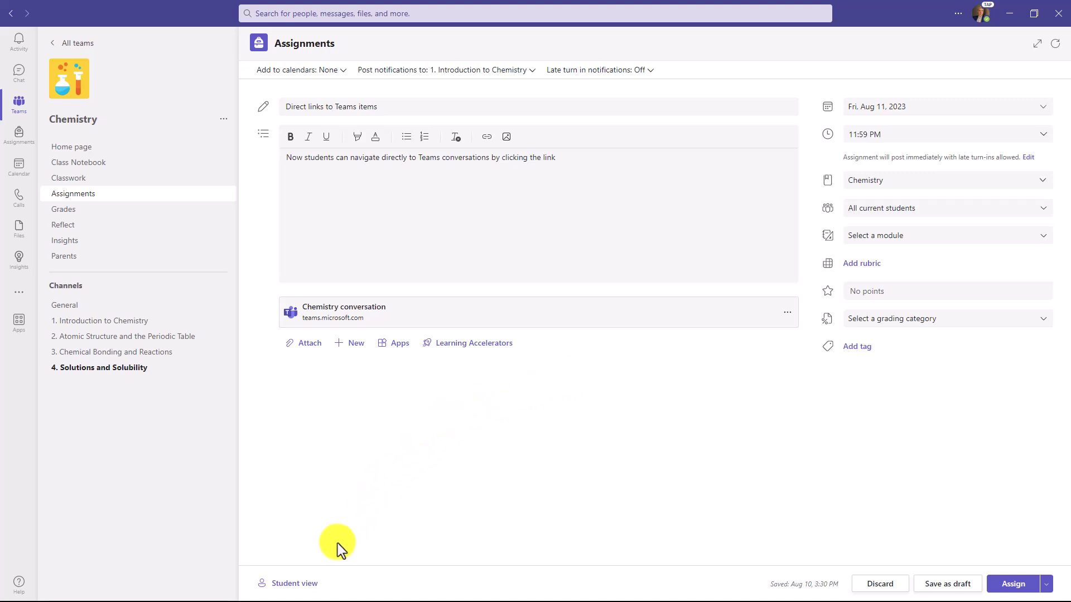
pyautogui.click(294, 583)
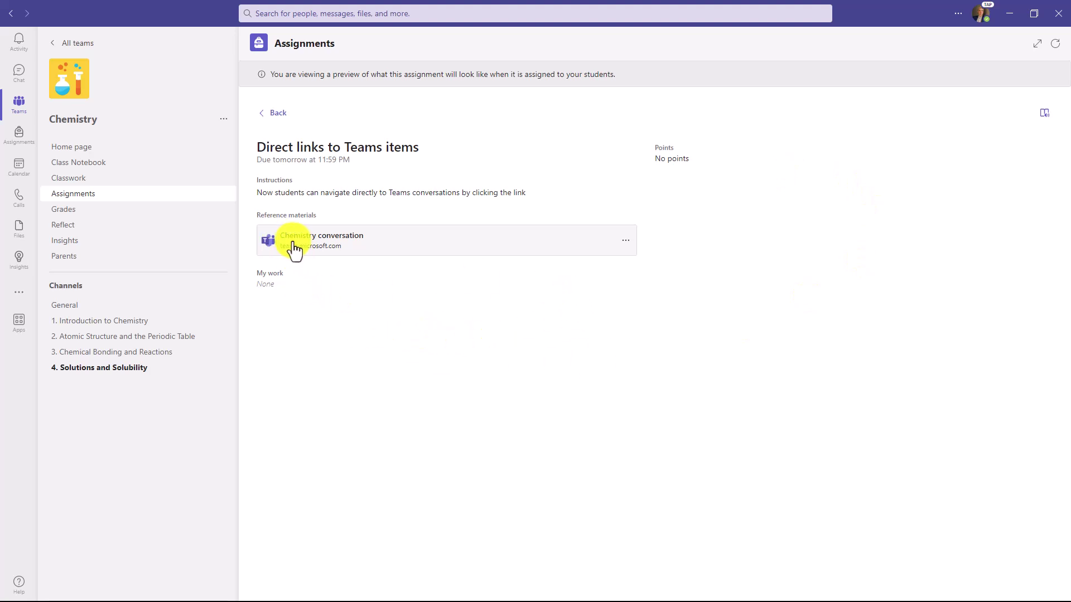
# Open the Chemistry conversation reference to jump to the chemical bonding channel post
pyautogui.click(447, 252)
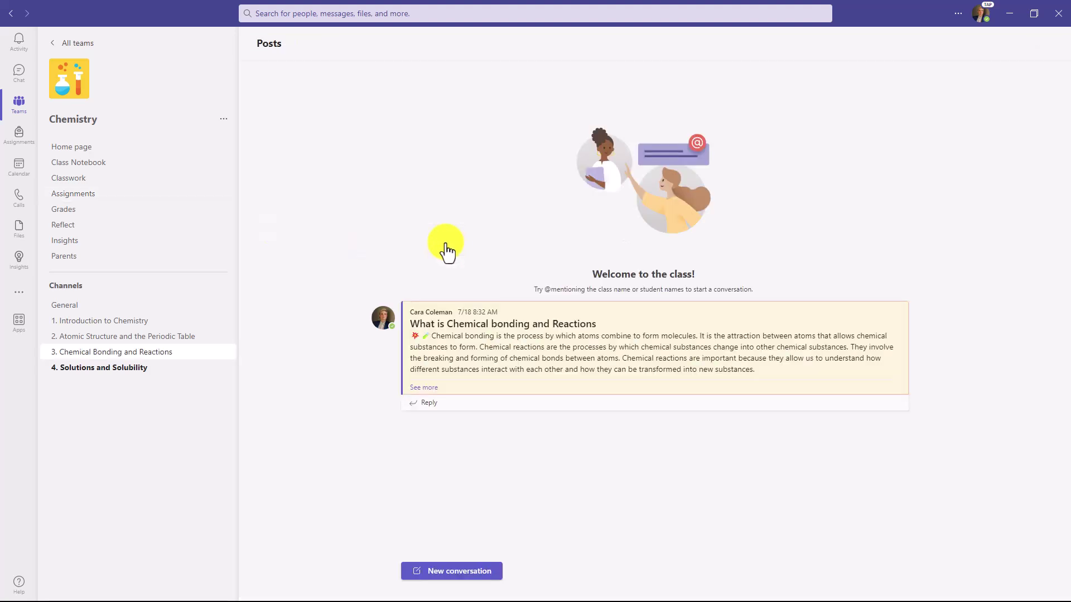